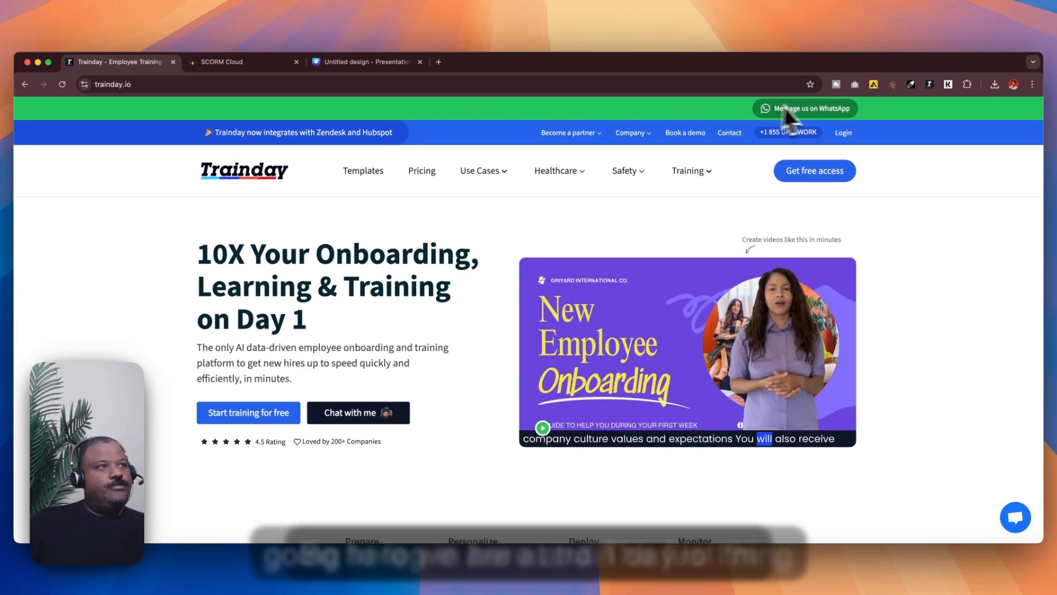
Step: Log in to open the Trainday dashboard
{"action": "left_click", "coordinate": [838, 132]}
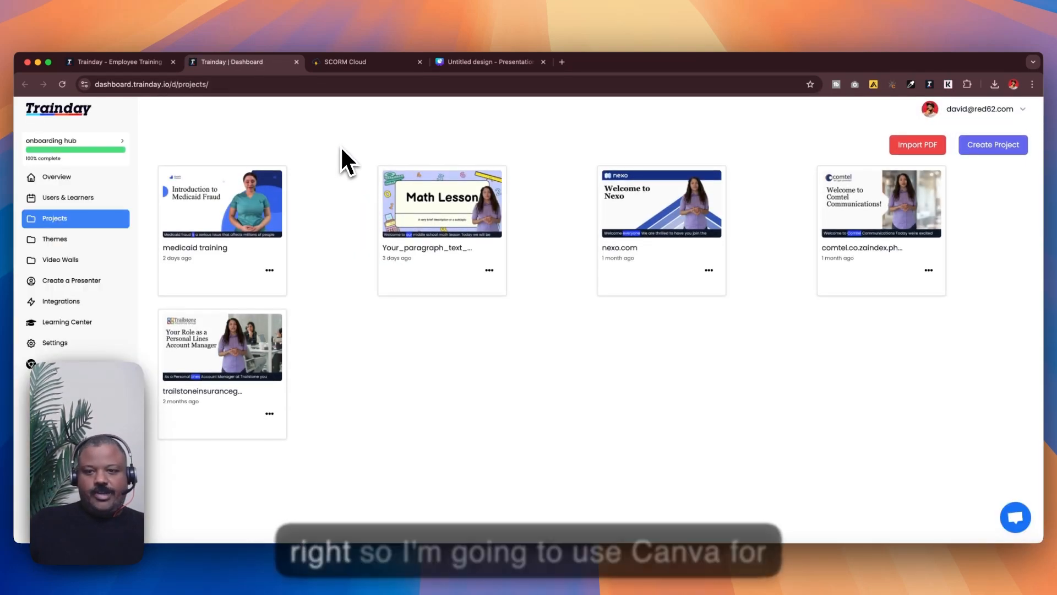
Step: In the Canva design, search templates for 'fire awarness' and apply the Stop, Drop and Roll slide from the fire safety set
{"action": "left_click", "coordinate": [465, 64]}
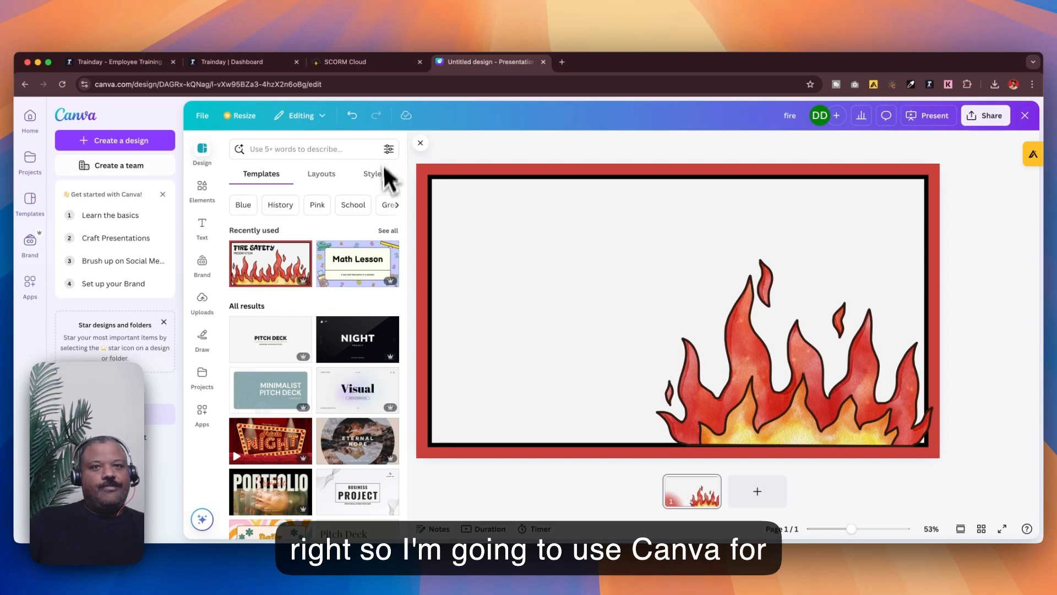
{"action": "left_click", "coordinate": [324, 150]}
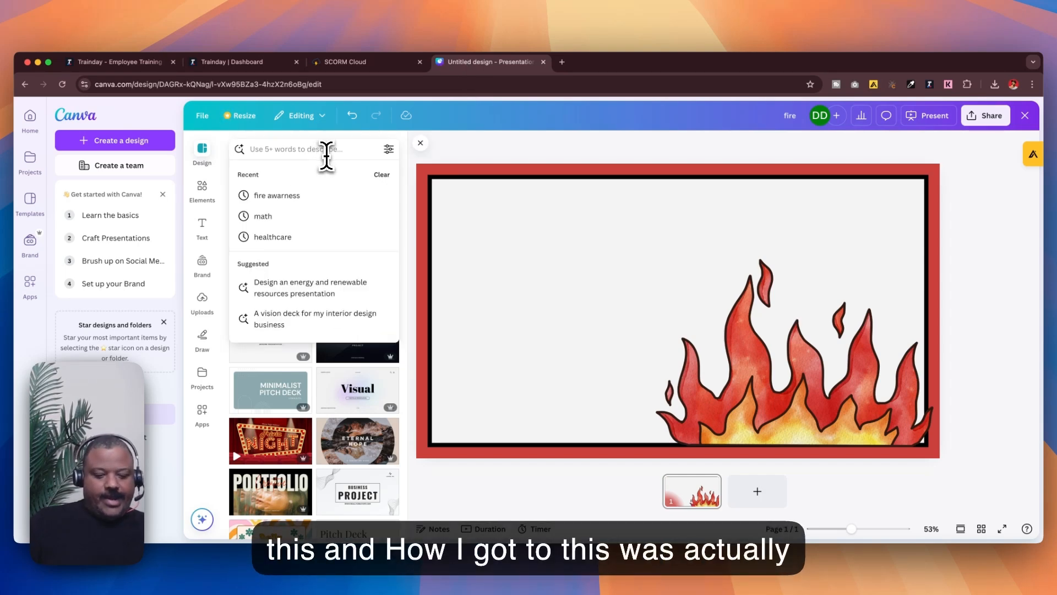
{"action": "left_click", "coordinate": [298, 195]}
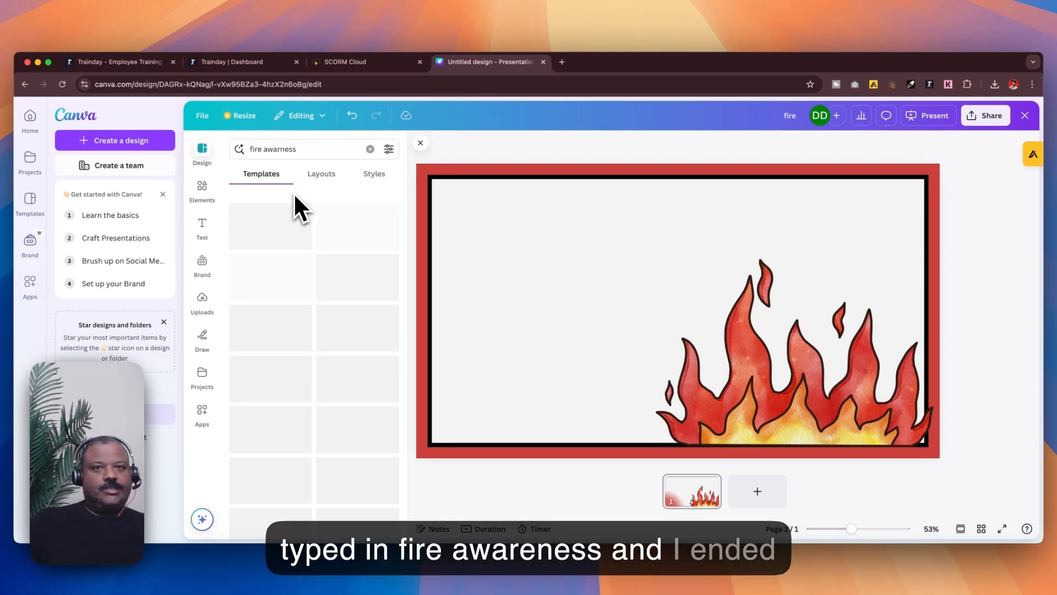
{"action": "left_click", "coordinate": [277, 269]}
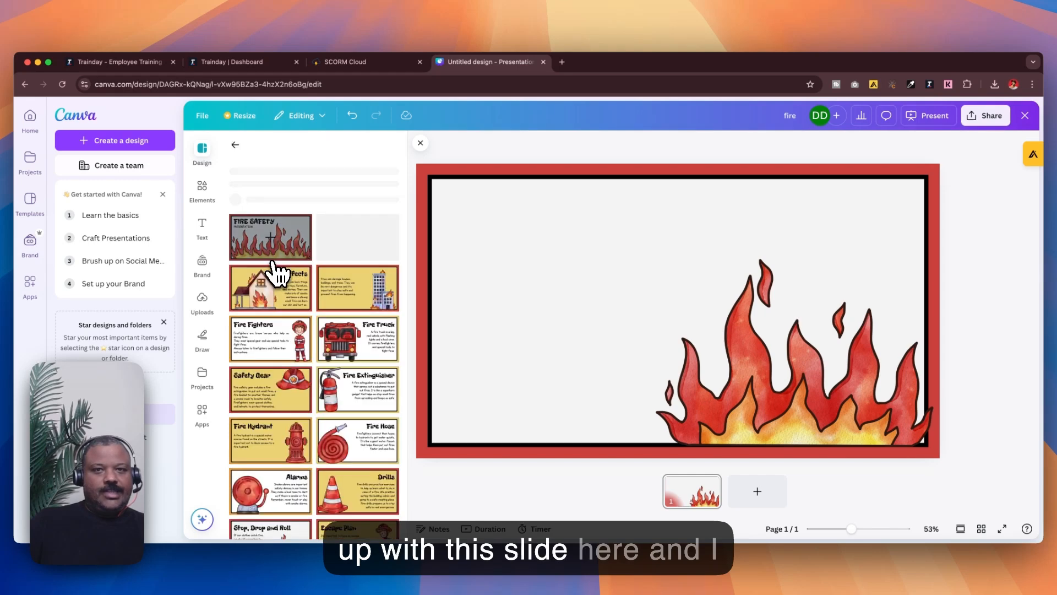
{"action": "scroll", "coordinate": [314, 349], "scroll_direction": "down", "scroll_amount": 10}
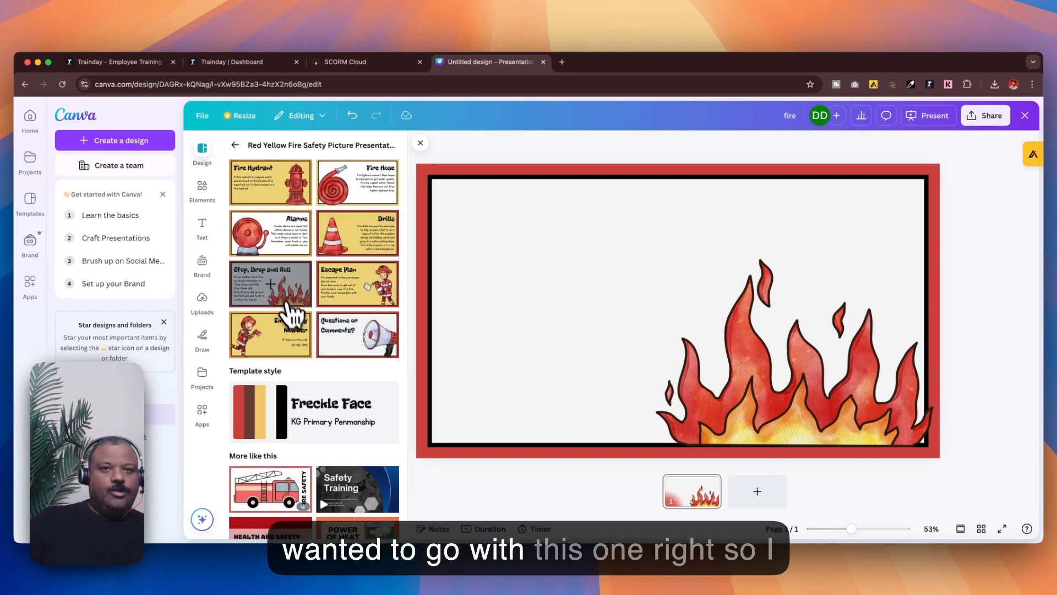
{"action": "left_click", "coordinate": [279, 286]}
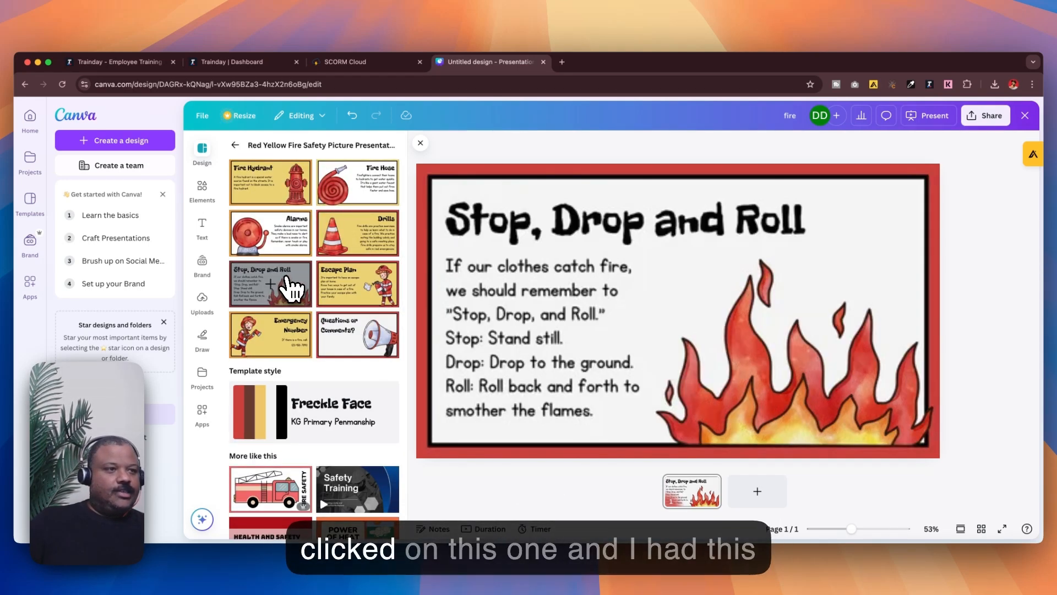
Step: Delete the body text and the title from the slide, leaving only the flame background
{"action": "left_click", "coordinate": [571, 298]}
{"action": "key", "text": "Delete"}
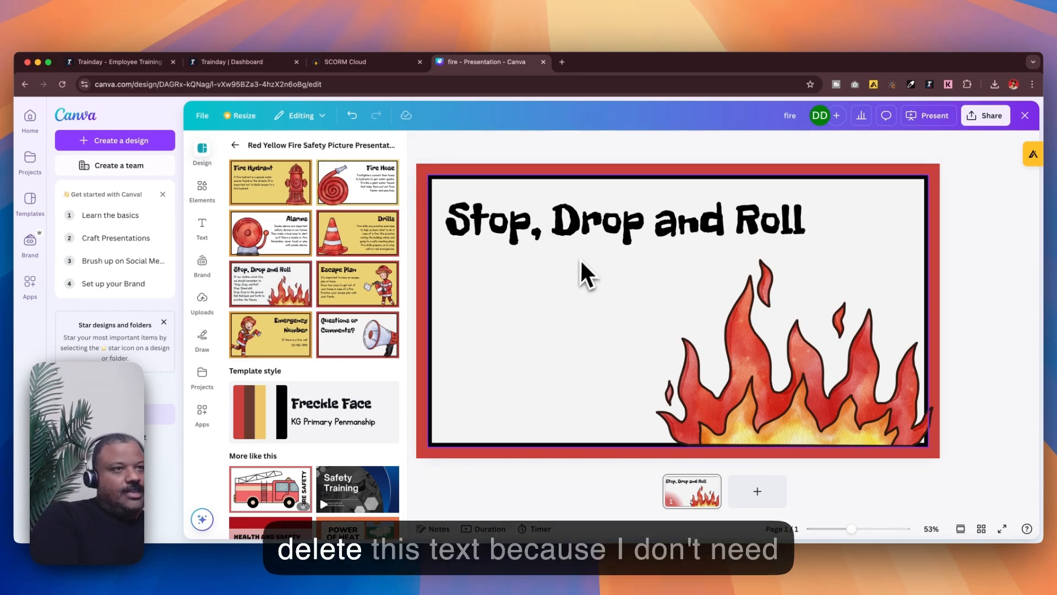
{"action": "left_click", "coordinate": [602, 243]}
{"action": "key", "text": "Delete"}
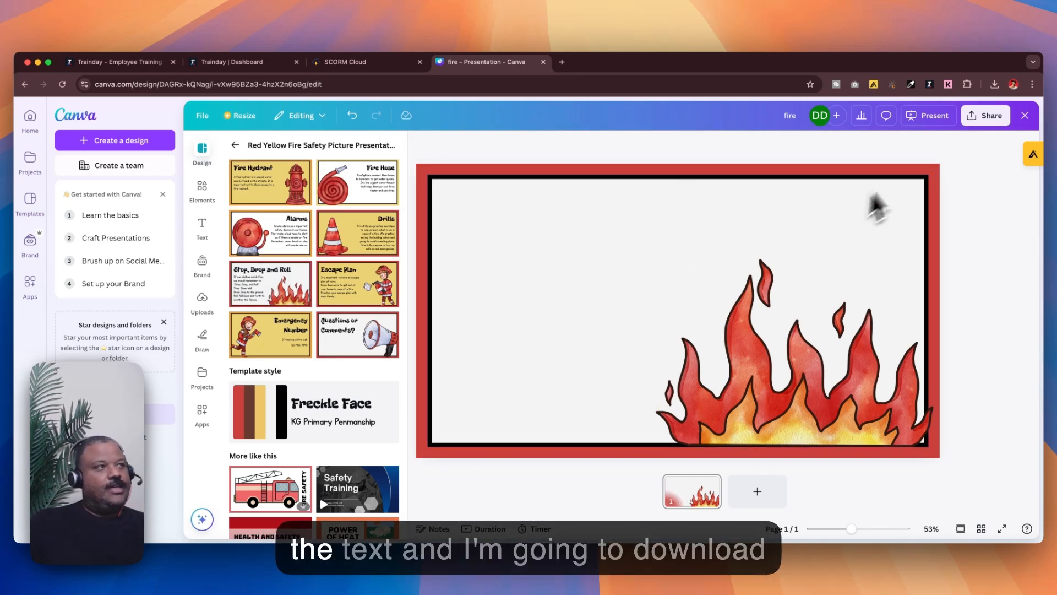
Step: Download the design as a JPG file
{"action": "left_click", "coordinate": [990, 120]}
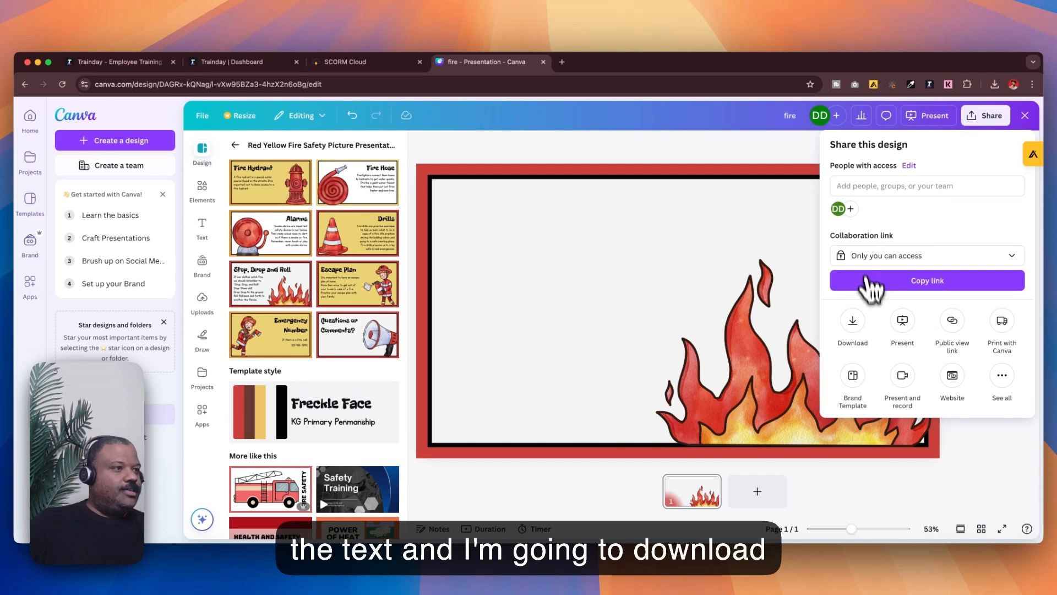
{"action": "left_click", "coordinate": [854, 322]}
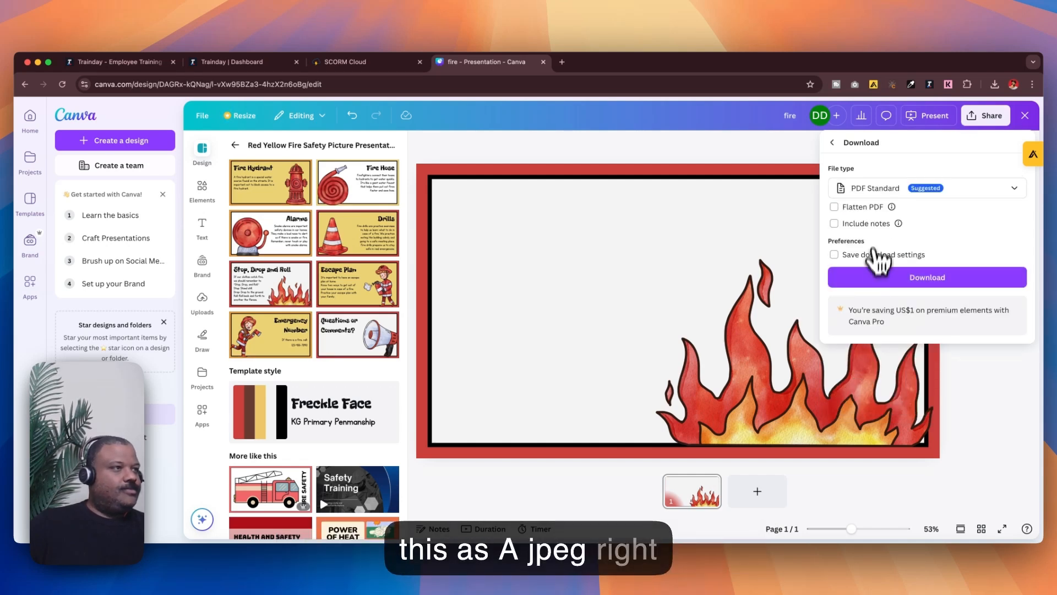
{"action": "left_click", "coordinate": [889, 189]}
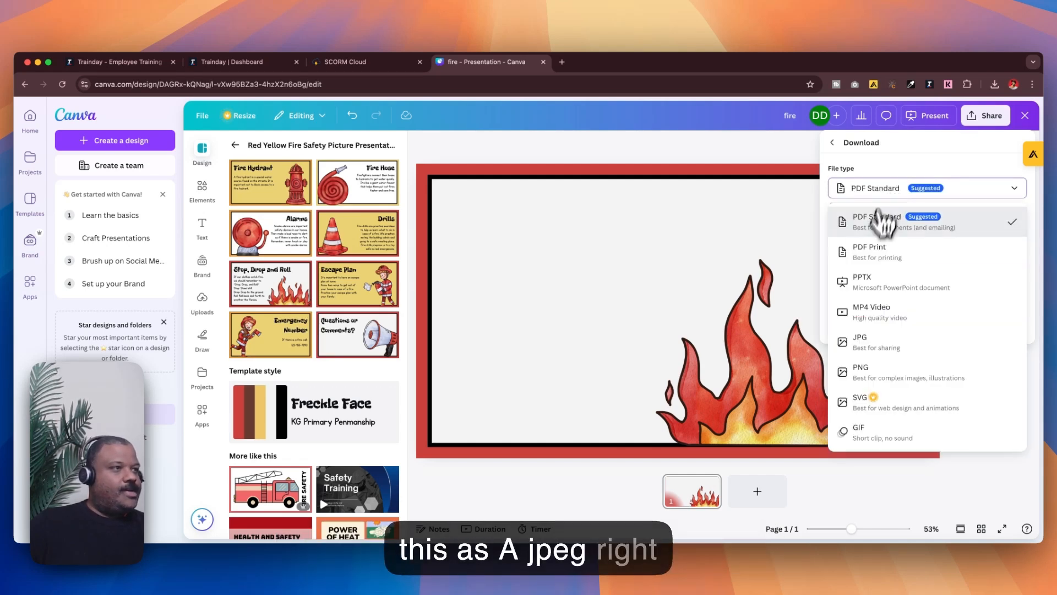
{"action": "left_click", "coordinate": [879, 341]}
{"action": "left_click", "coordinate": [887, 365]}
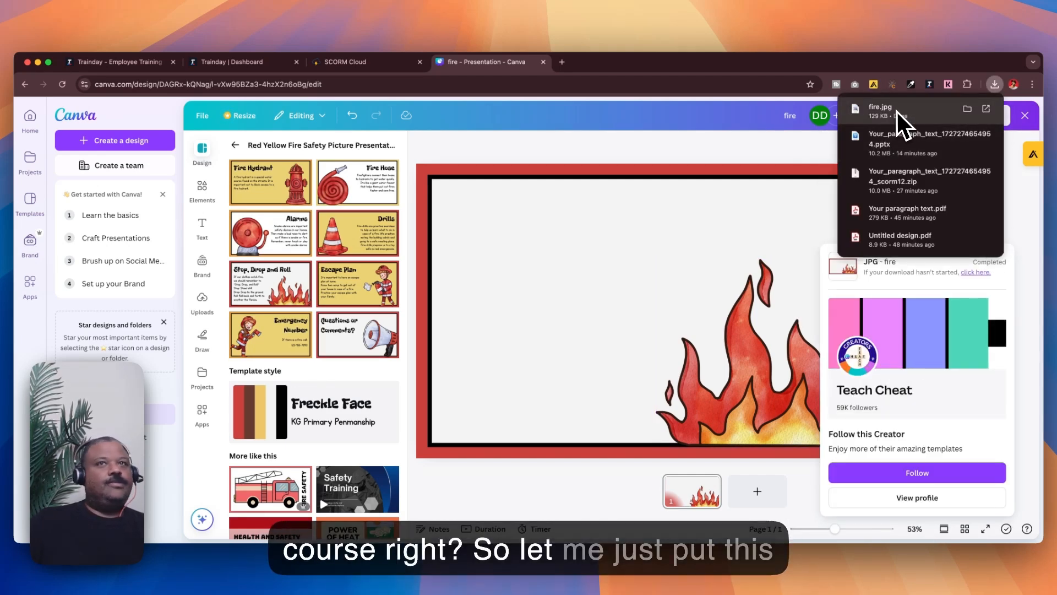
Step: Drag the downloaded fire.jpg out of the downloads list onto the desktop
{"action": "left_click_drag", "start_coordinate": [891, 111], "coordinate": [185, 71]}
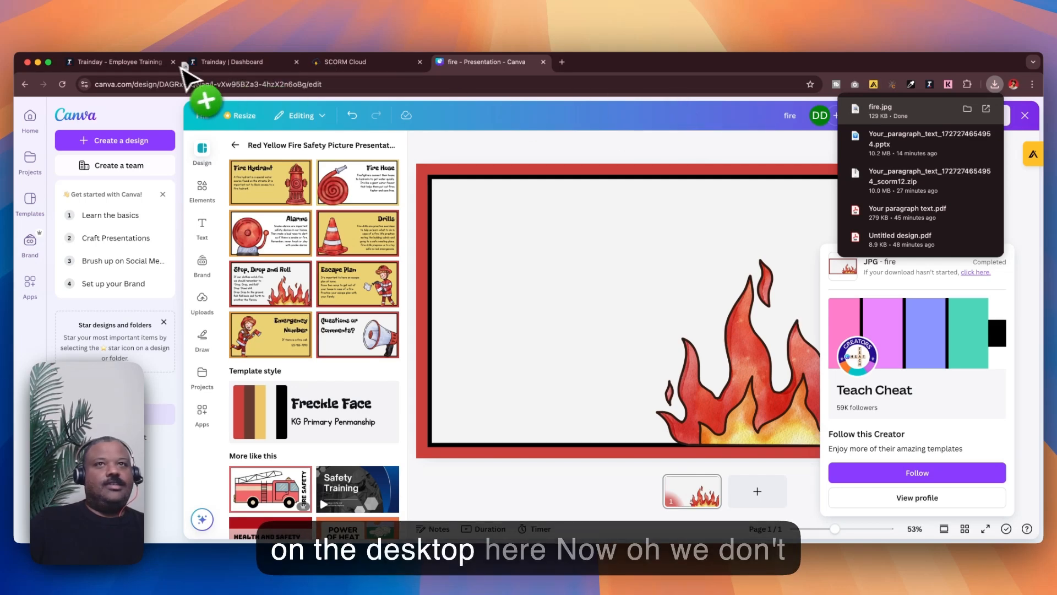
{"action": "left_click_drag", "start_coordinate": [123, 44], "coordinate": [122, 44]}
{"action": "left_click", "coordinate": [561, 158]}
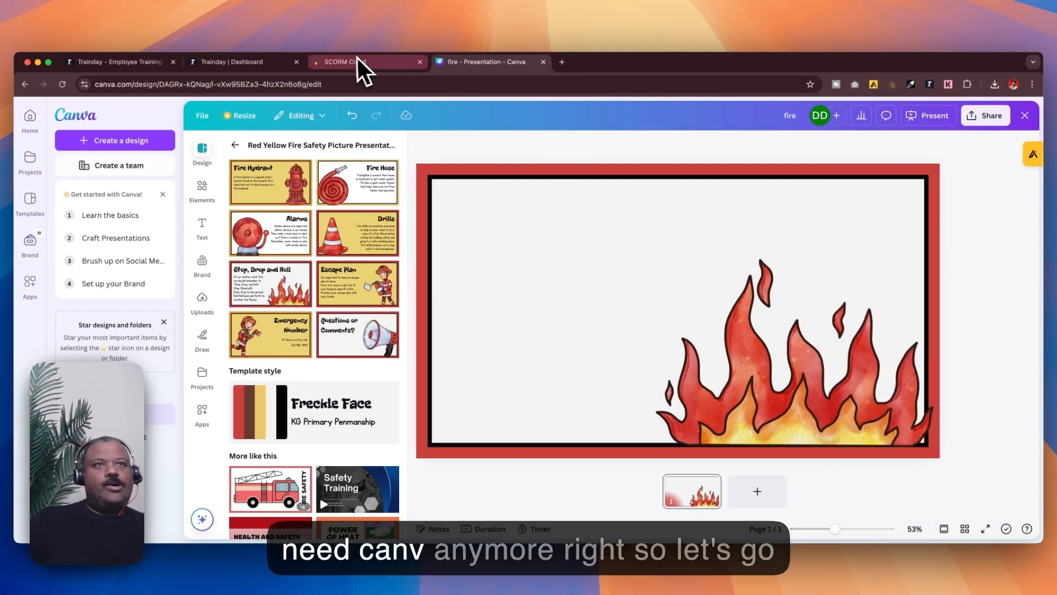
Step: Close the Canva tab and start creating a new theme in the Trainday dashboard
{"action": "left_click", "coordinate": [544, 63]}
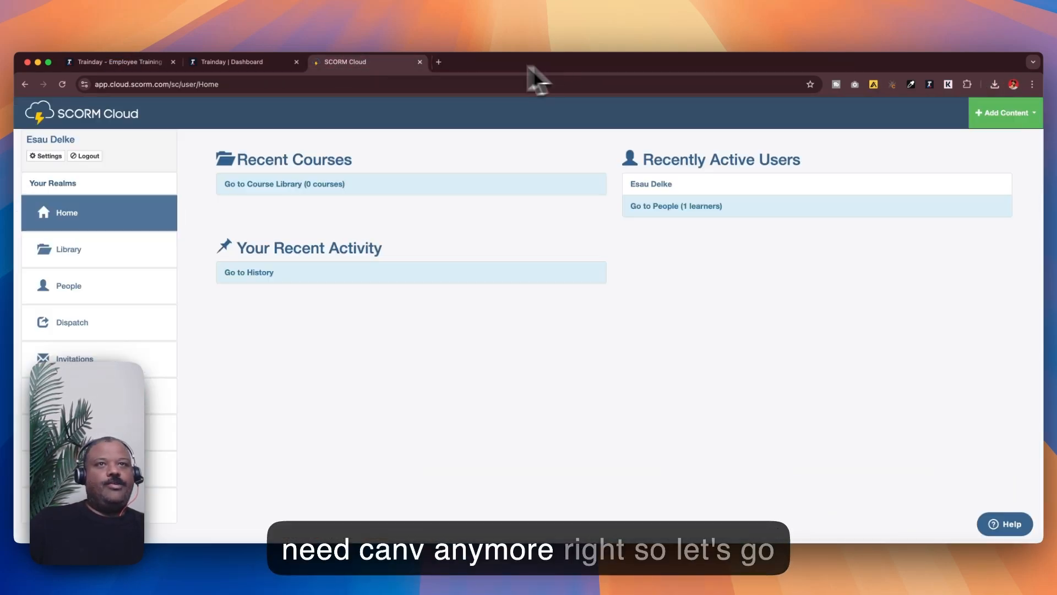
{"action": "left_click", "coordinate": [278, 64]}
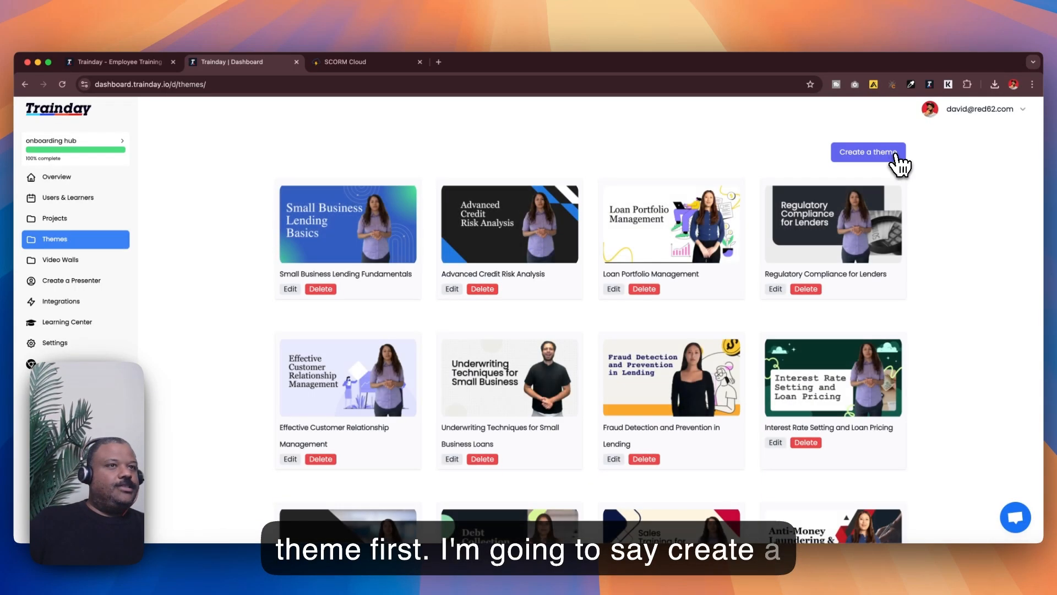
{"action": "left_click", "coordinate": [881, 154]}
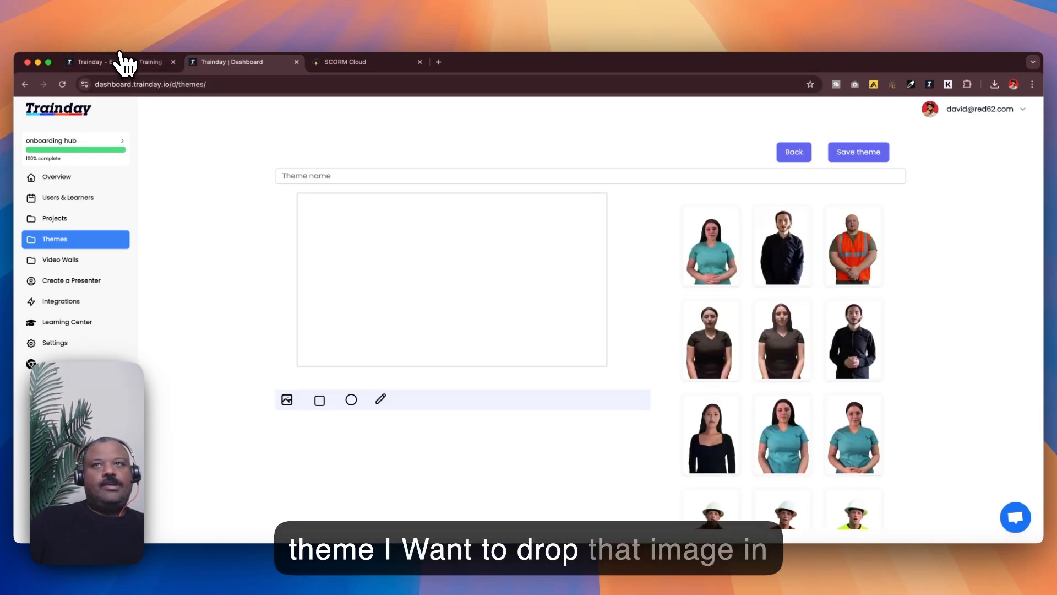
Step: Drop fire.jpg onto the theme canvas as background and name the theme 'fire safety theme'
{"action": "left_click_drag", "start_coordinate": [124, 52], "coordinate": [427, 292]}
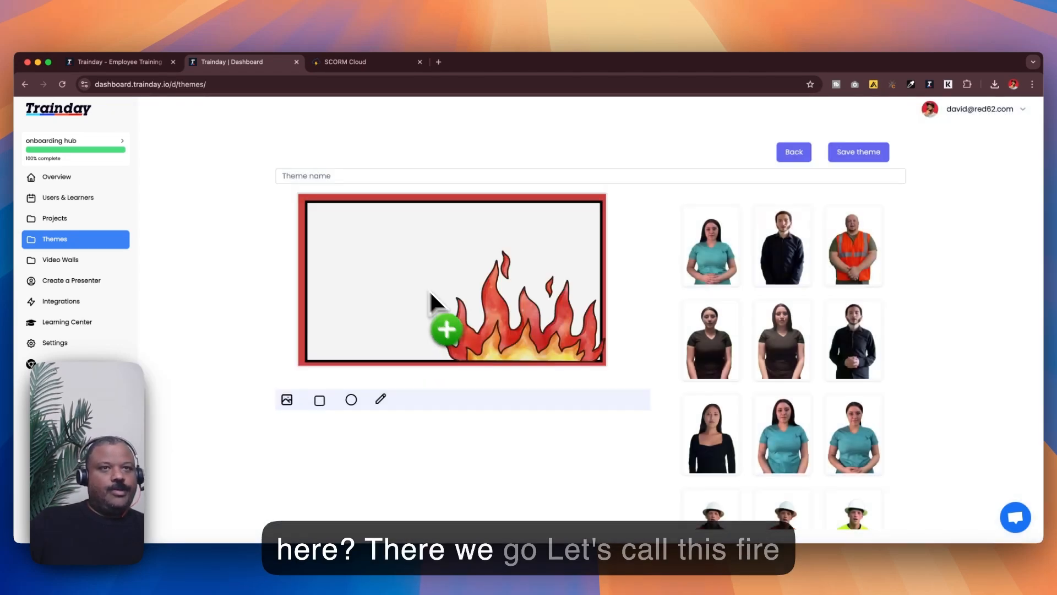
{"action": "left_click", "coordinate": [376, 176]}
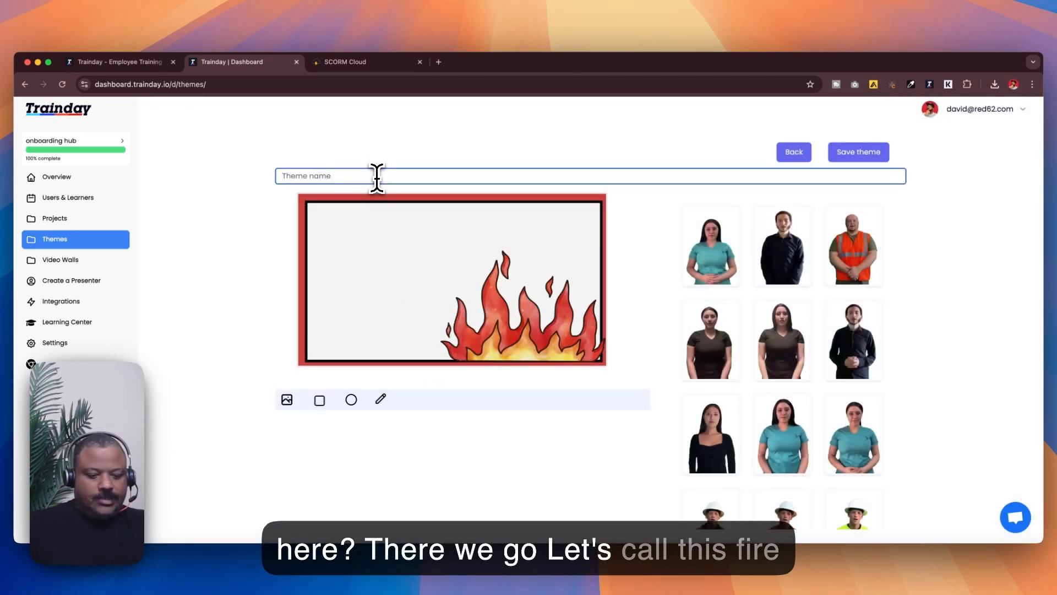
{"action": "type", "text": "fire safety theme"}
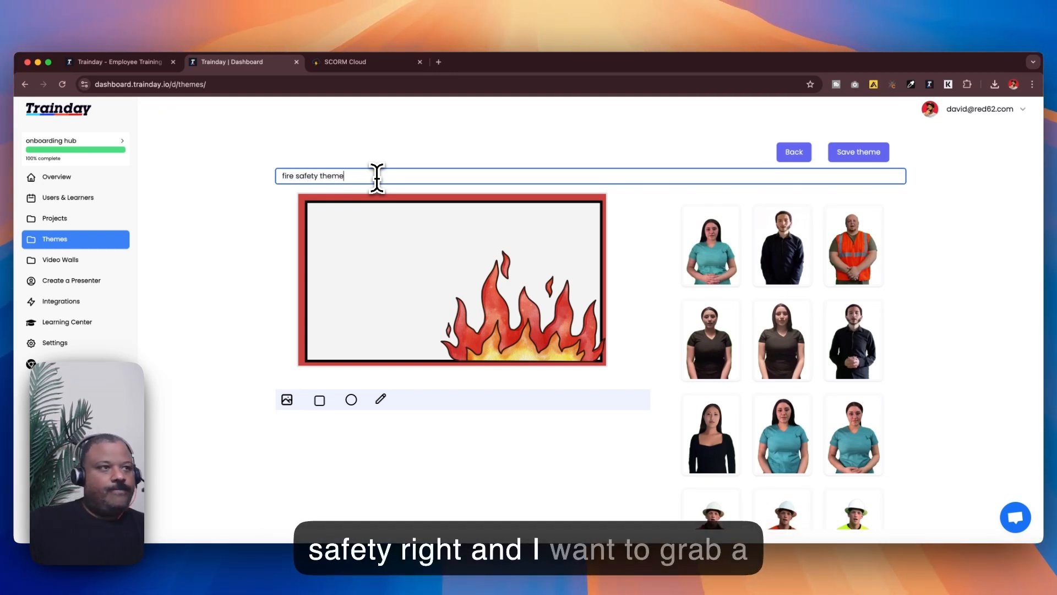
{"action": "scroll", "coordinate": [781, 238], "scroll_direction": "down", "scroll_amount": 10}
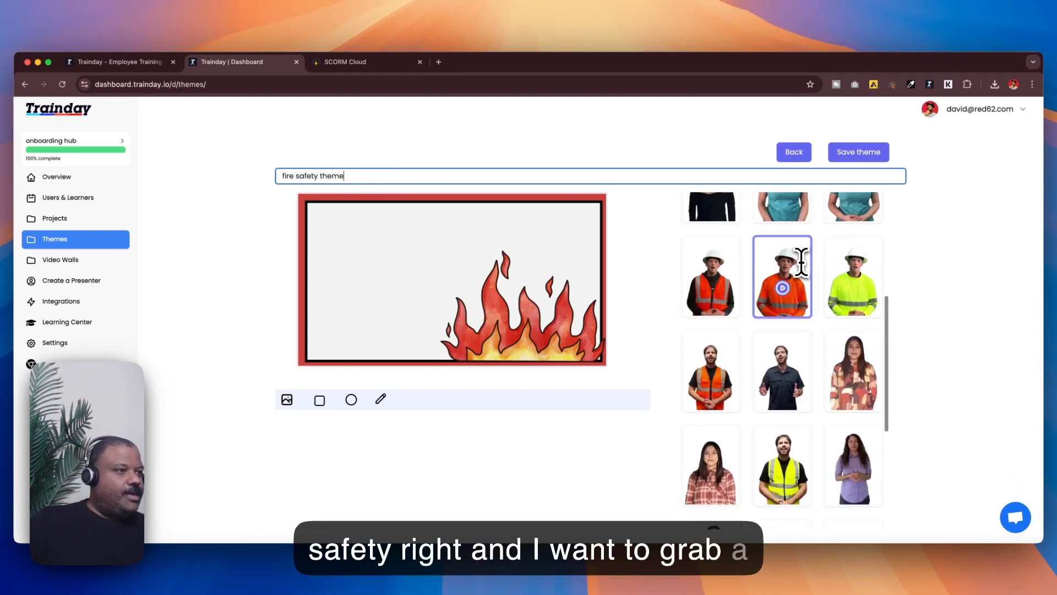
{"action": "scroll", "coordinate": [801, 263], "scroll_direction": "down", "scroll_amount": 2}
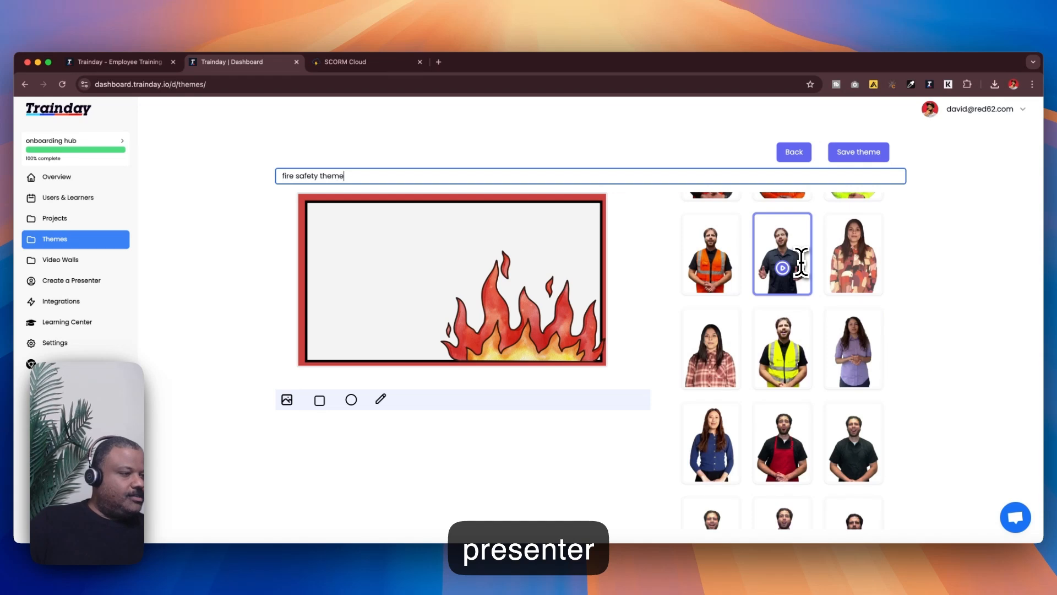
{"action": "scroll", "coordinate": [802, 263], "scroll_direction": "up", "scroll_amount": 1}
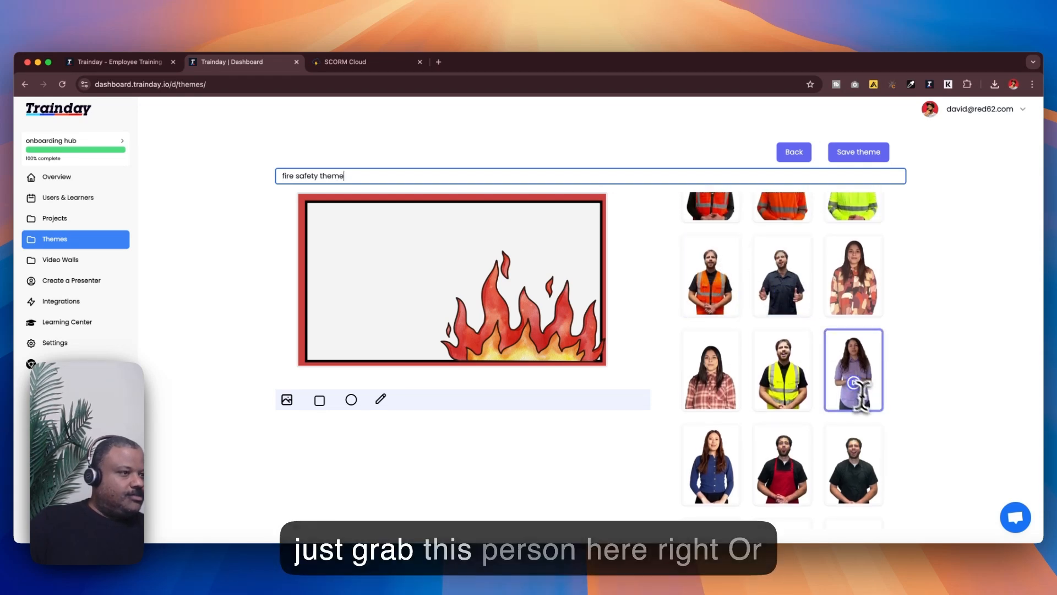
{"action": "left_click", "coordinate": [868, 439]}
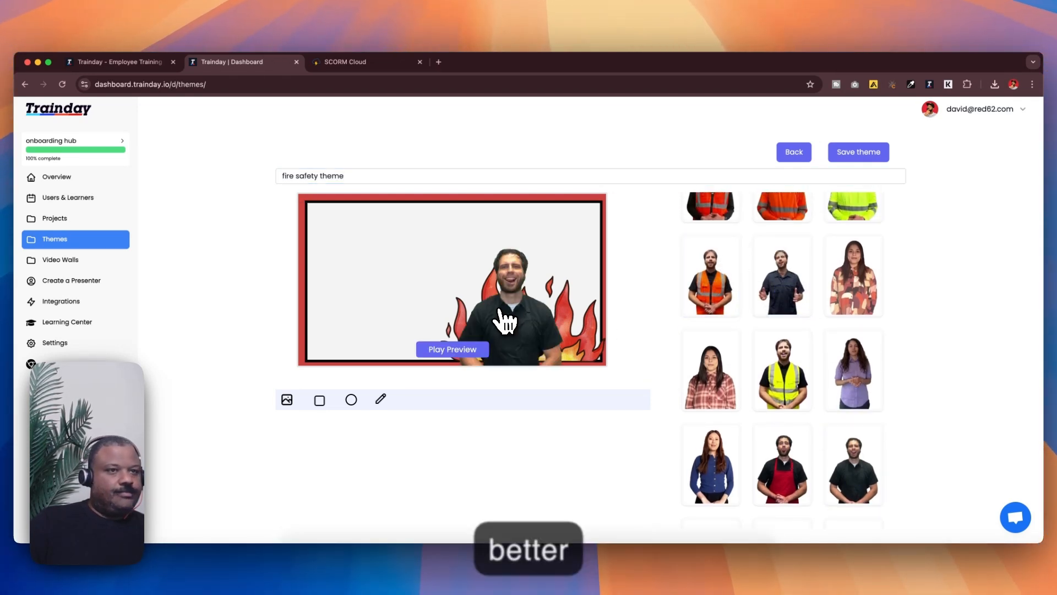
{"action": "left_click", "coordinate": [529, 291]}
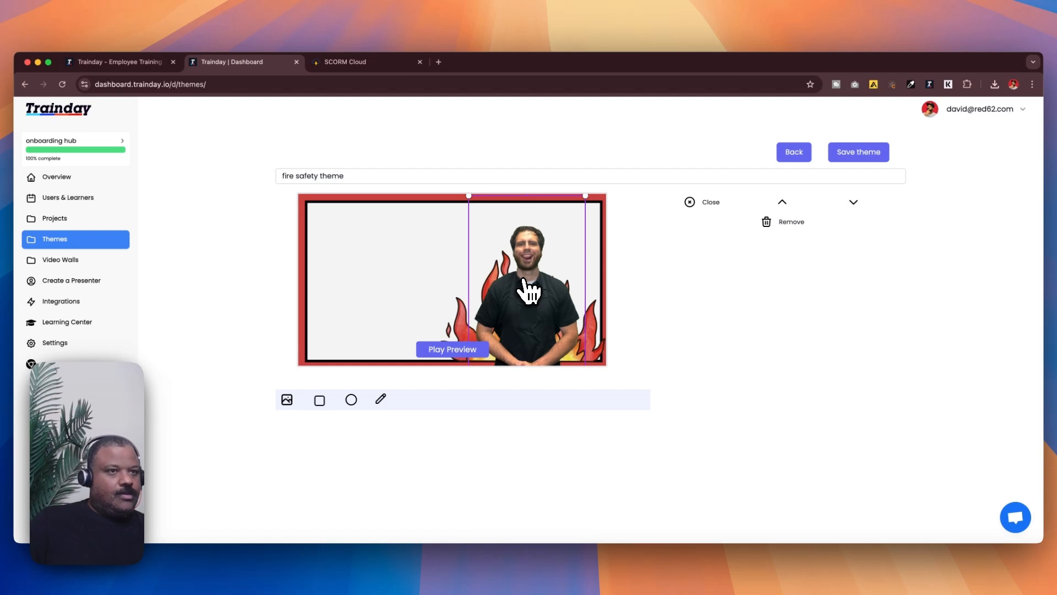
{"action": "key", "text": "Delete"}
Step: Add the presenter in the purple shirt and move her to the right of the canvas
{"action": "scroll", "coordinate": [876, 426], "scroll_direction": "down", "scroll_amount": 4}
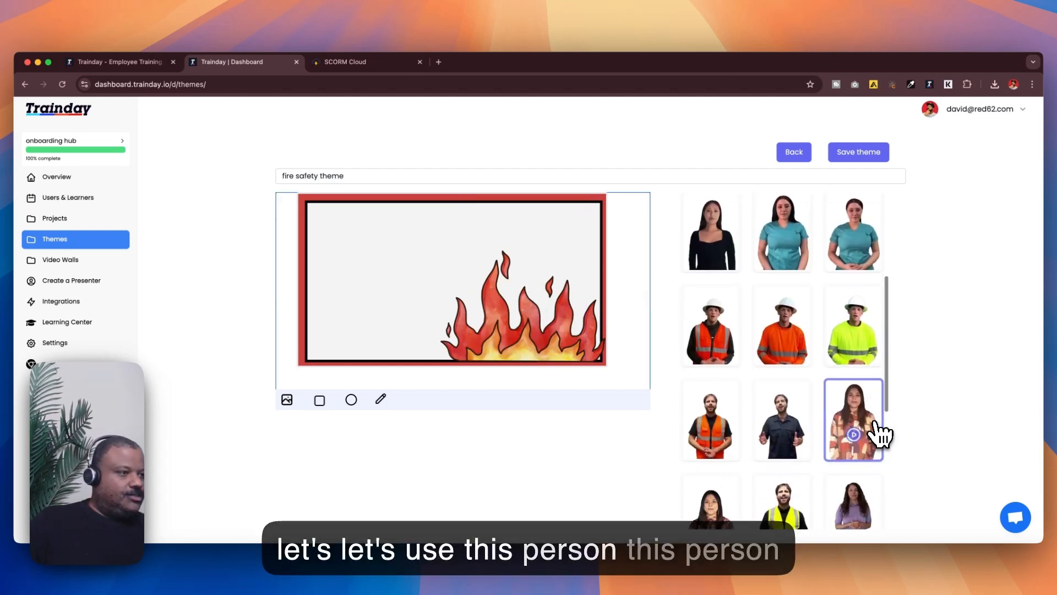
{"action": "scroll", "coordinate": [845, 430], "scroll_direction": "down", "scroll_amount": 2}
{"action": "left_click", "coordinate": [846, 431]}
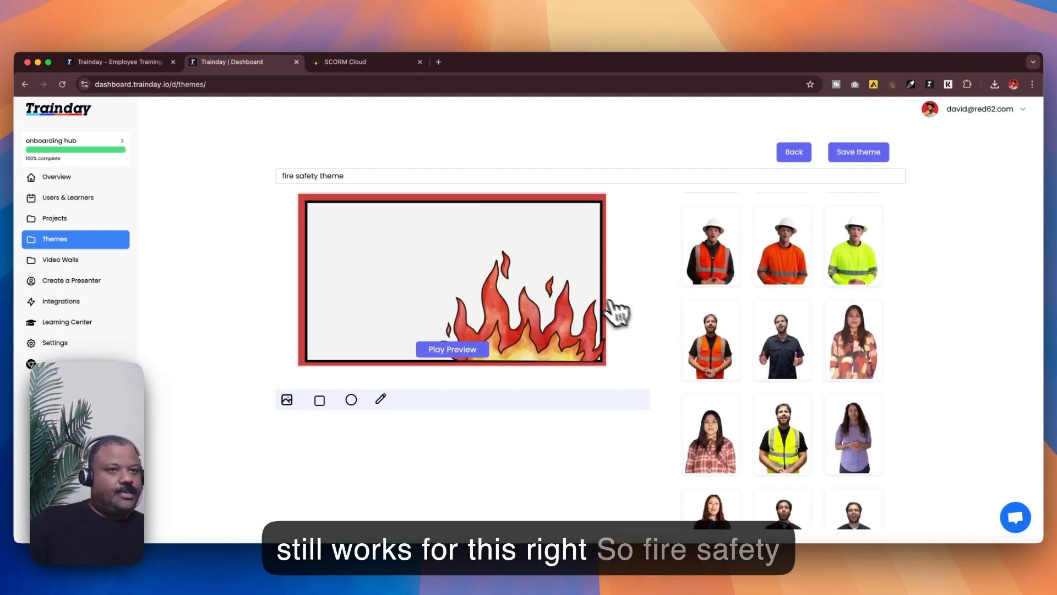
{"action": "left_click_drag", "start_coordinate": [527, 306], "coordinate": [566, 278]}
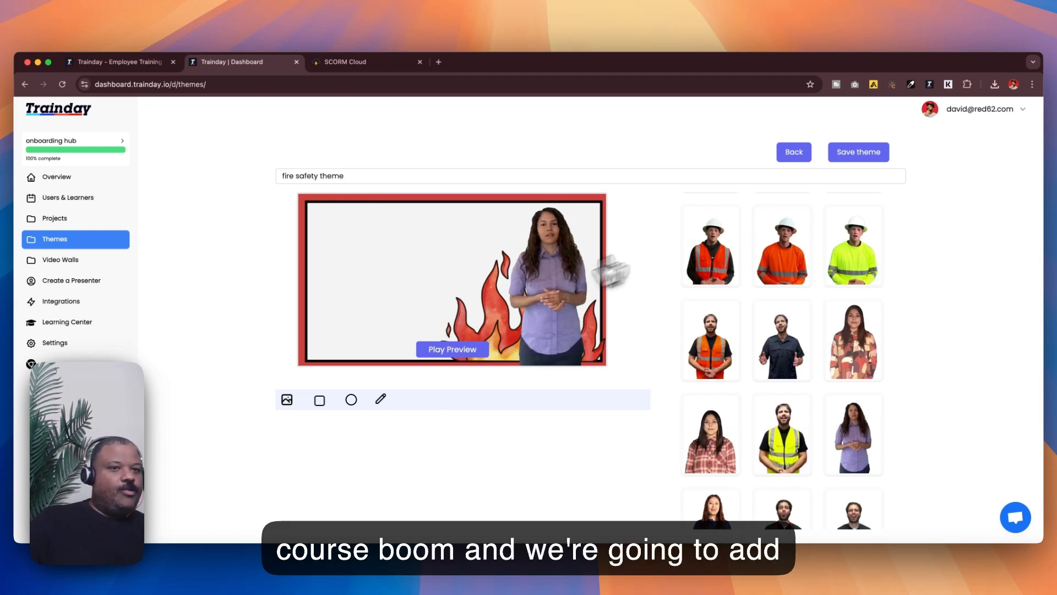
Step: Add a text element, move it to the upper left, and set its font to Georgia
{"action": "left_click", "coordinate": [380, 399]}
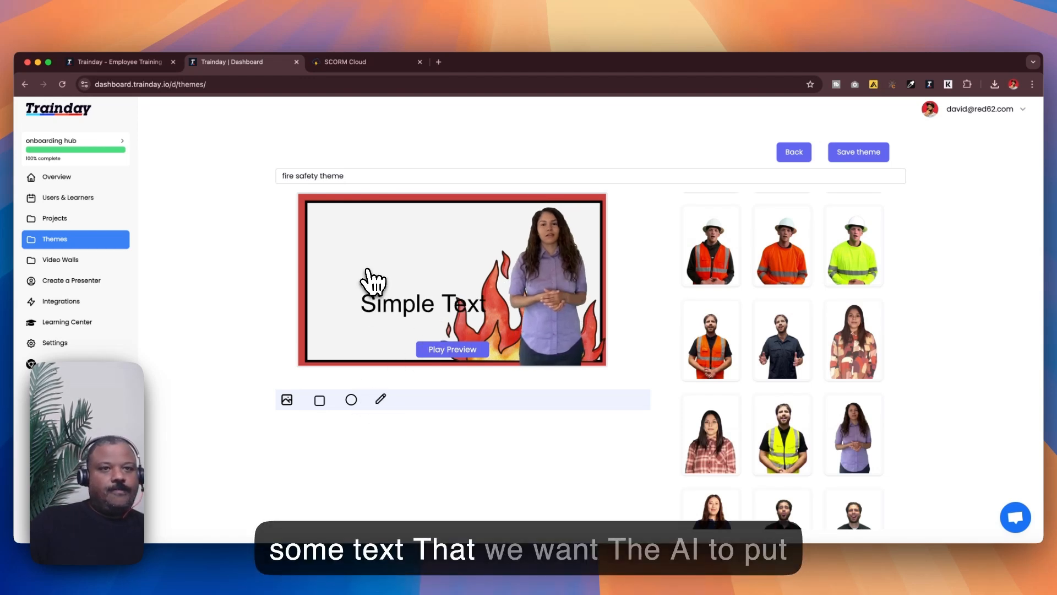
{"action": "left_click_drag", "start_coordinate": [390, 302], "coordinate": [357, 256]}
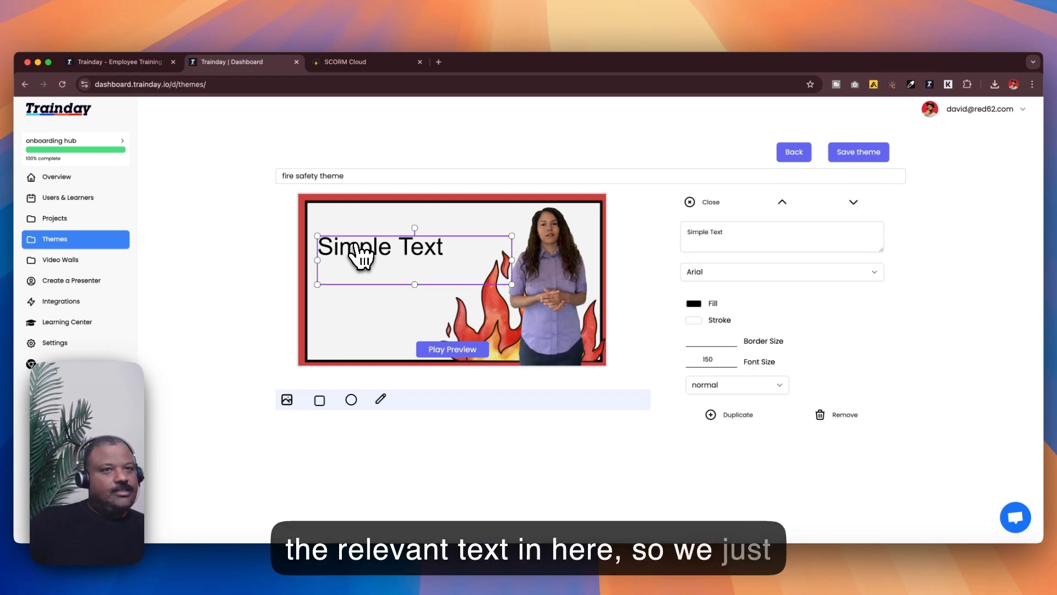
{"action": "left_click", "coordinate": [723, 279]}
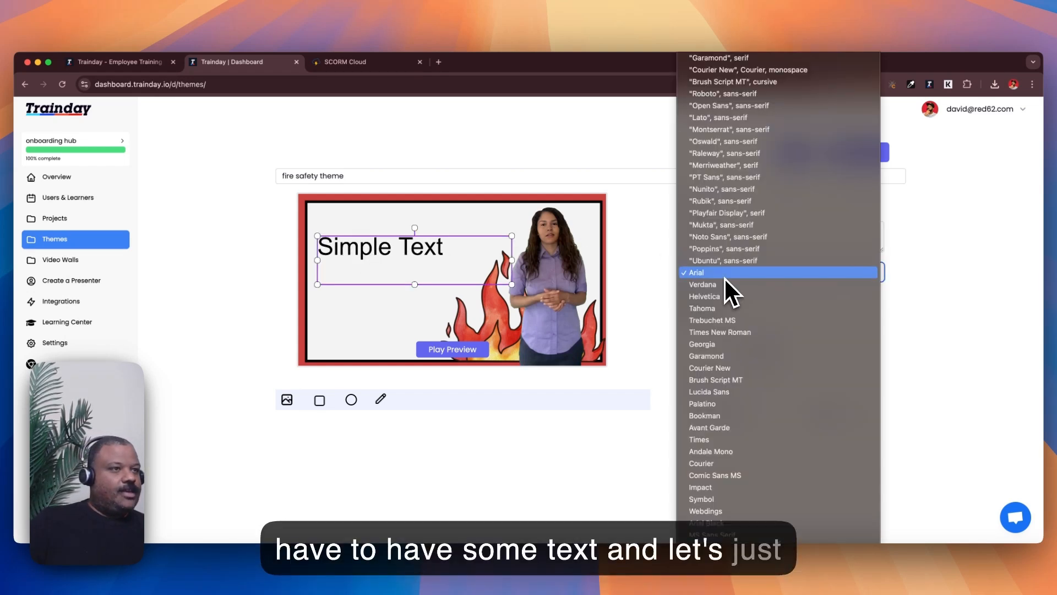
{"action": "left_click", "coordinate": [715, 51]}
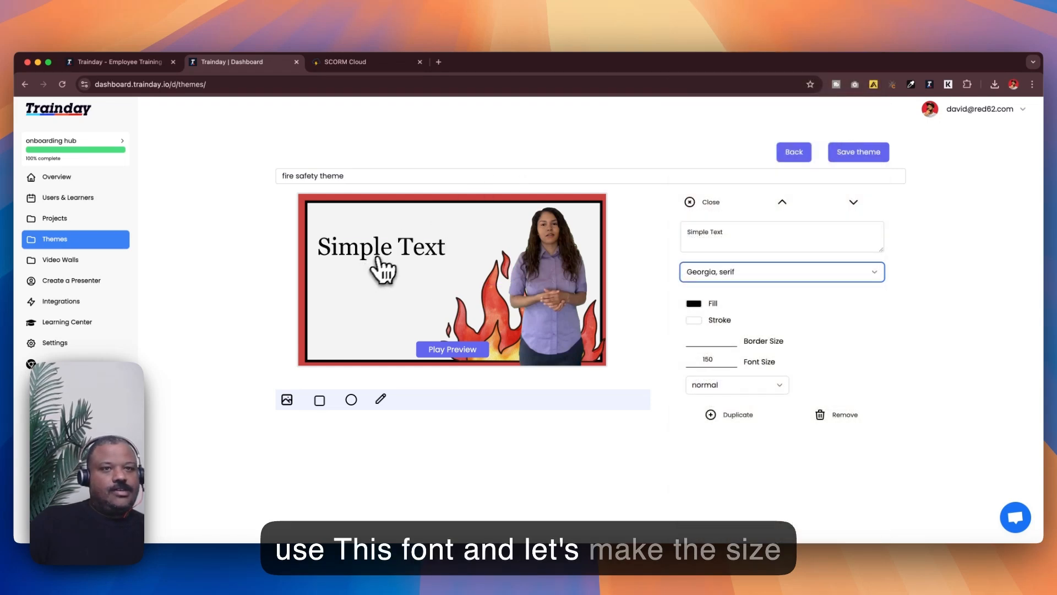
Step: Resize the text box in the upper left so its font size is about 101
{"action": "left_click", "coordinate": [387, 250]}
{"action": "left_click_drag", "start_coordinate": [512, 260], "coordinate": [386, 252]}
{"action": "left_click", "coordinate": [440, 268]}
{"action": "left_click", "coordinate": [382, 252]}
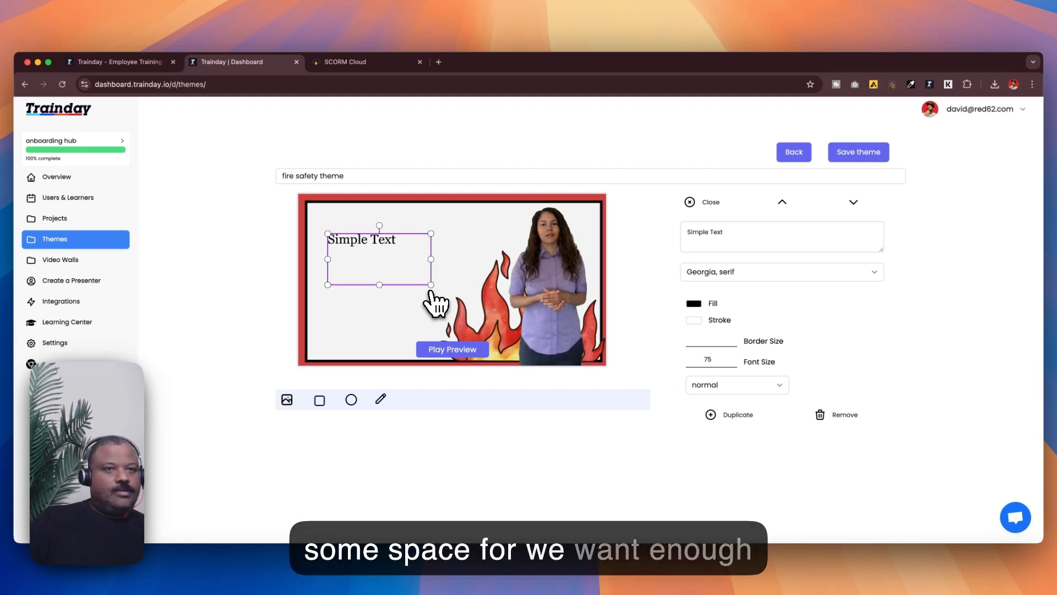
{"action": "left_click_drag", "start_coordinate": [429, 284], "coordinate": [442, 290]}
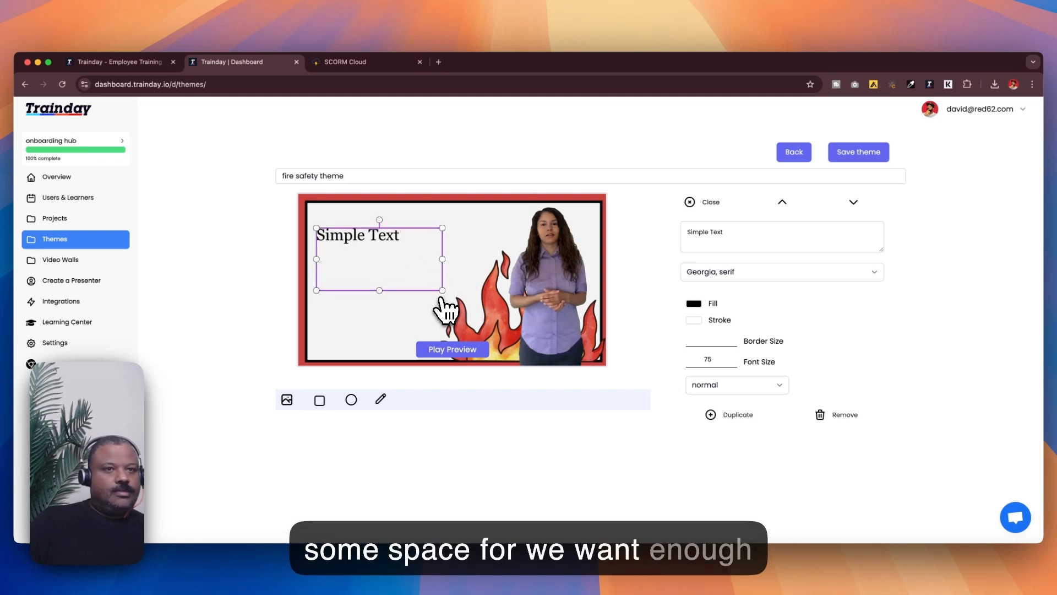
Step: Close the text settings and save the layout as a new theme
{"action": "left_click", "coordinate": [699, 201]}
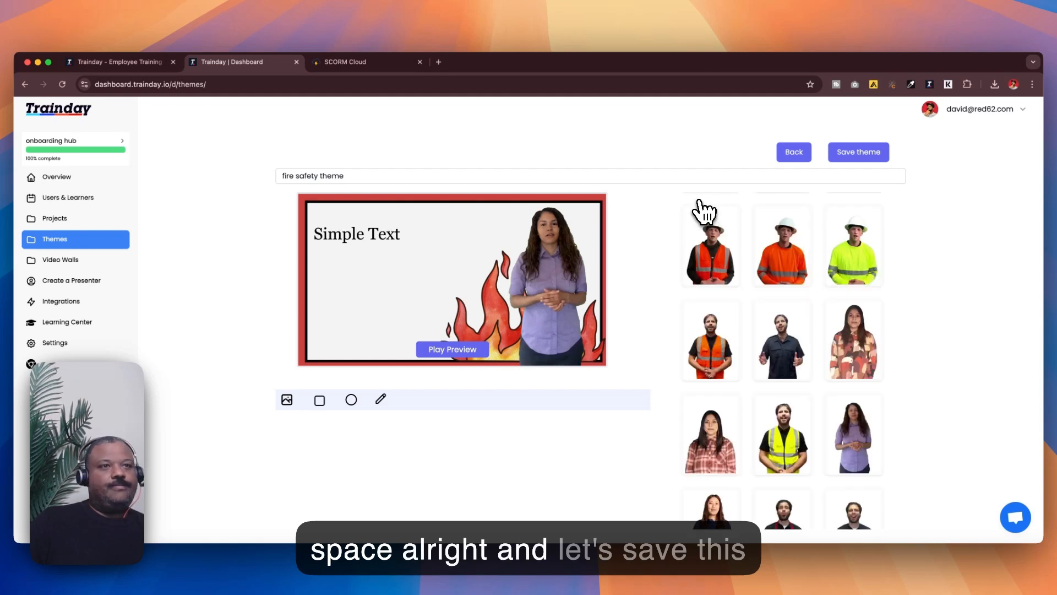
{"action": "left_click", "coordinate": [861, 159]}
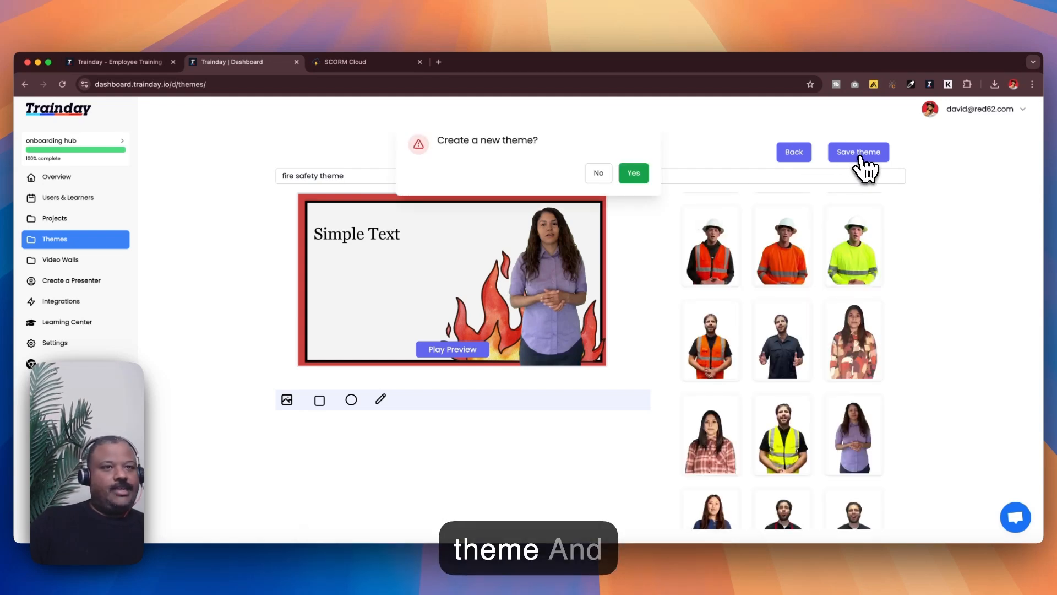
{"action": "left_click", "coordinate": [627, 174]}
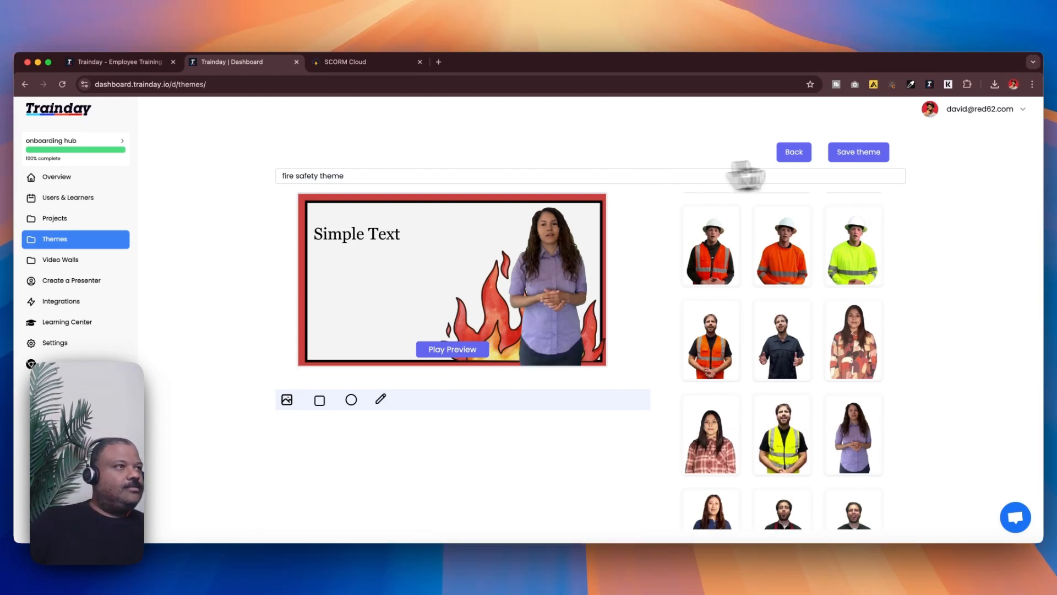
Step: Start a new Employee Training project that uses text as its data source
{"action": "scroll", "coordinate": [544, 251], "scroll_direction": "down", "scroll_amount": 10}
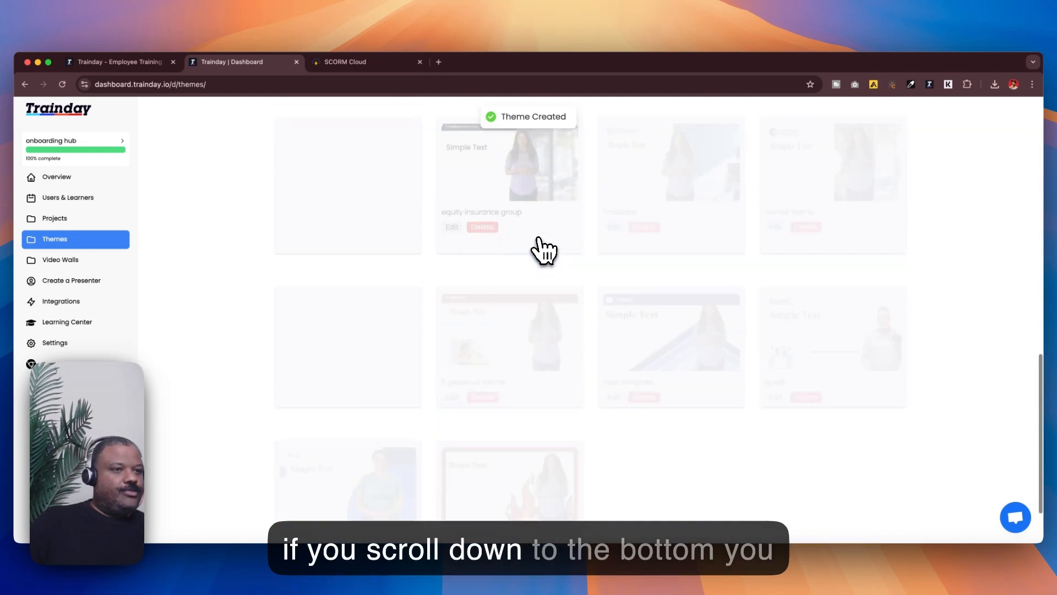
{"action": "scroll", "coordinate": [566, 413], "scroll_direction": "up", "scroll_amount": 10}
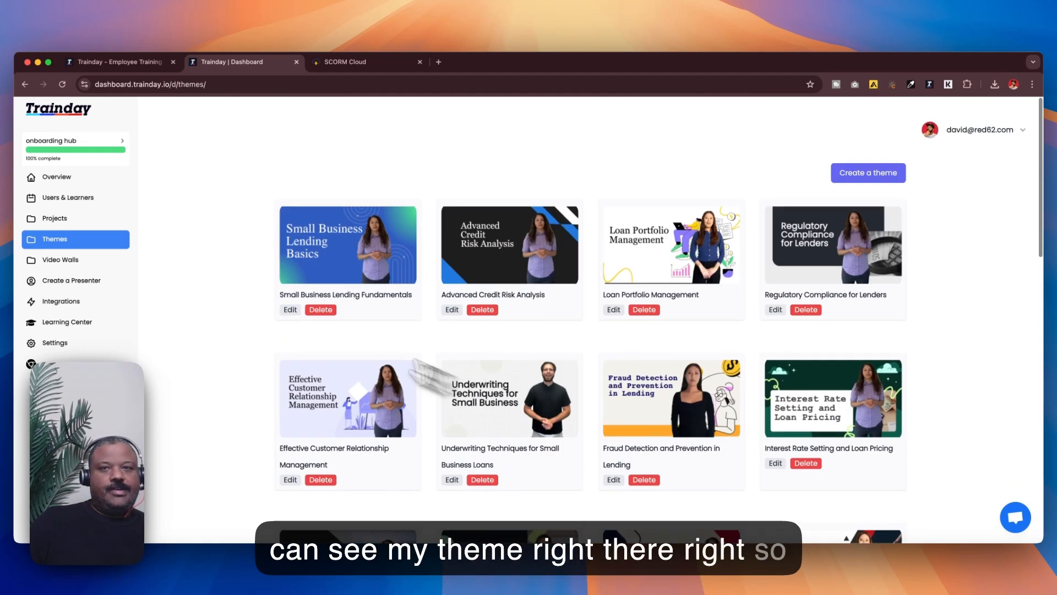
{"action": "left_click", "coordinate": [85, 217]}
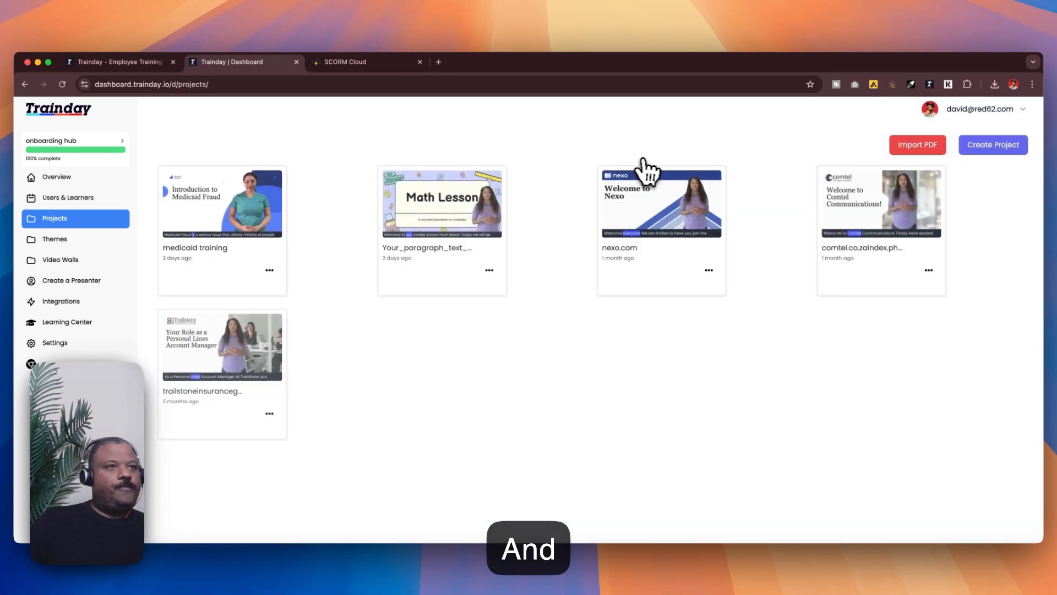
{"action": "left_click", "coordinate": [990, 147]}
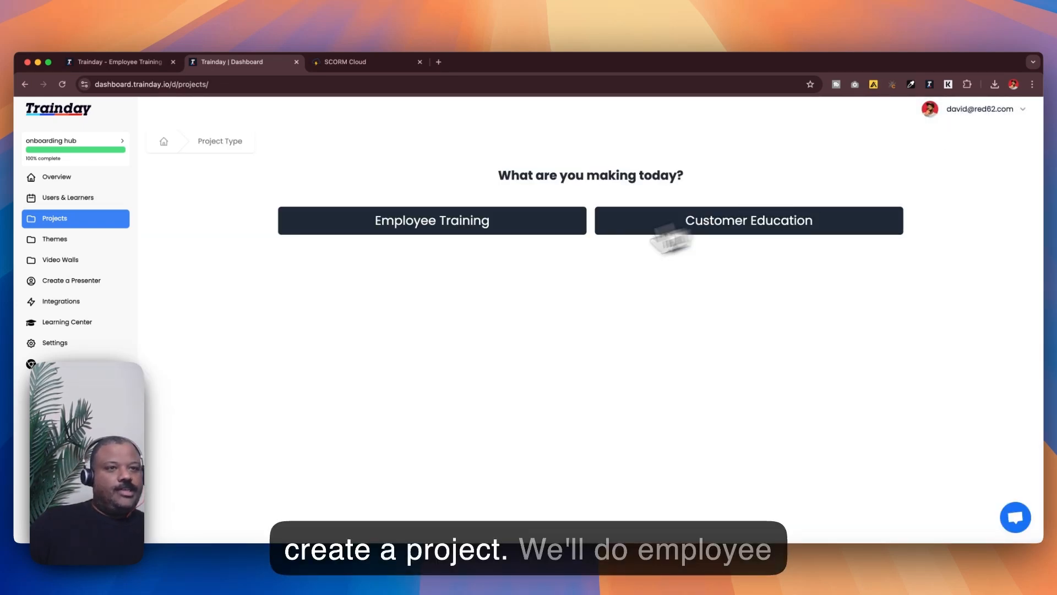
{"action": "left_click", "coordinate": [446, 228]}
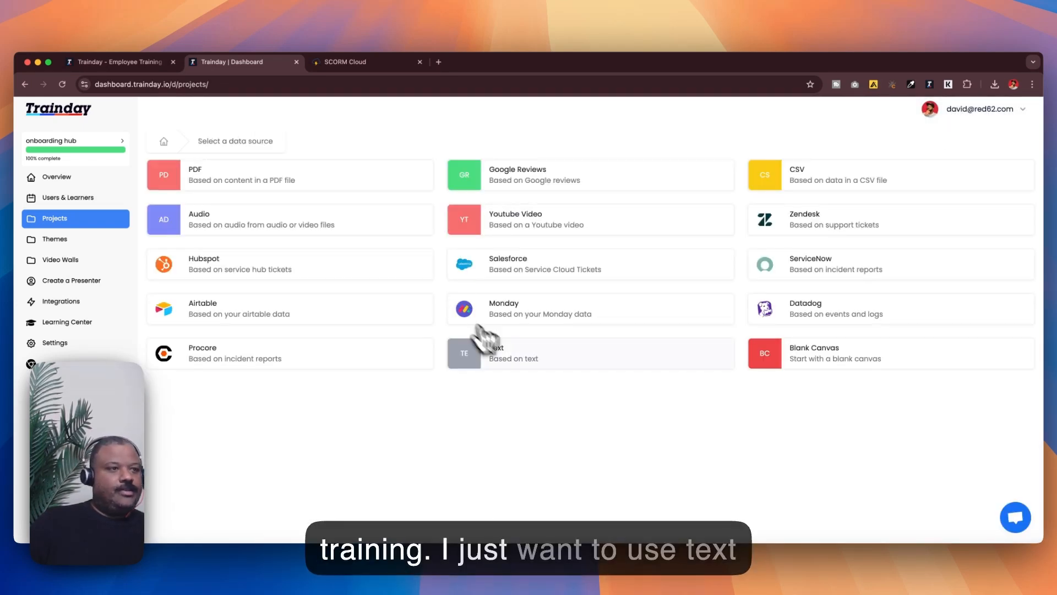
{"action": "left_click", "coordinate": [561, 368]}
Step: Enter 'basic fire awareness course' as the source text and use this data
{"action": "left_click", "coordinate": [361, 236]}
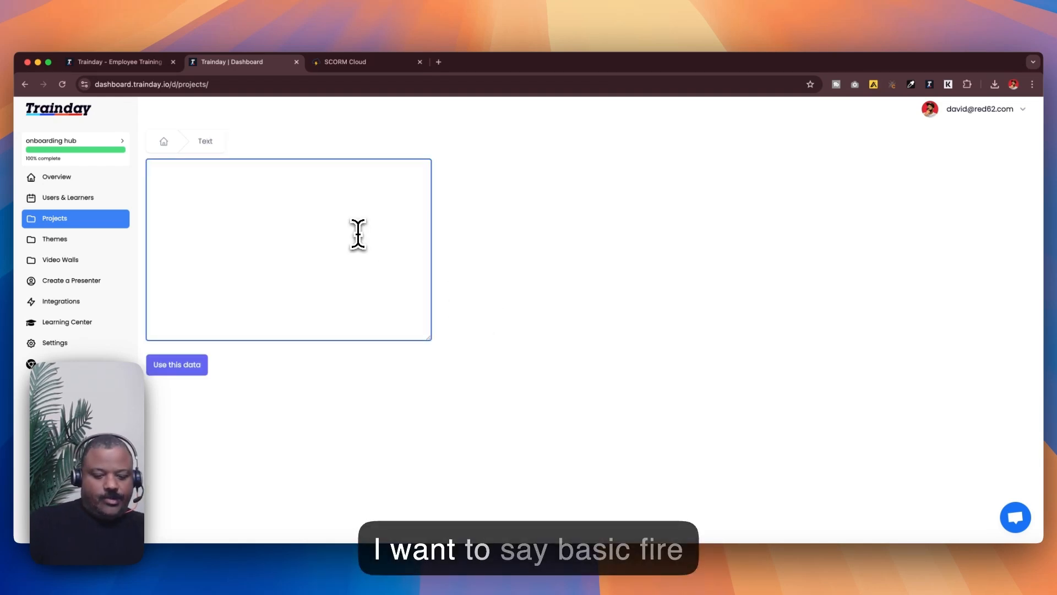
{"action": "type", "text": "basic "}
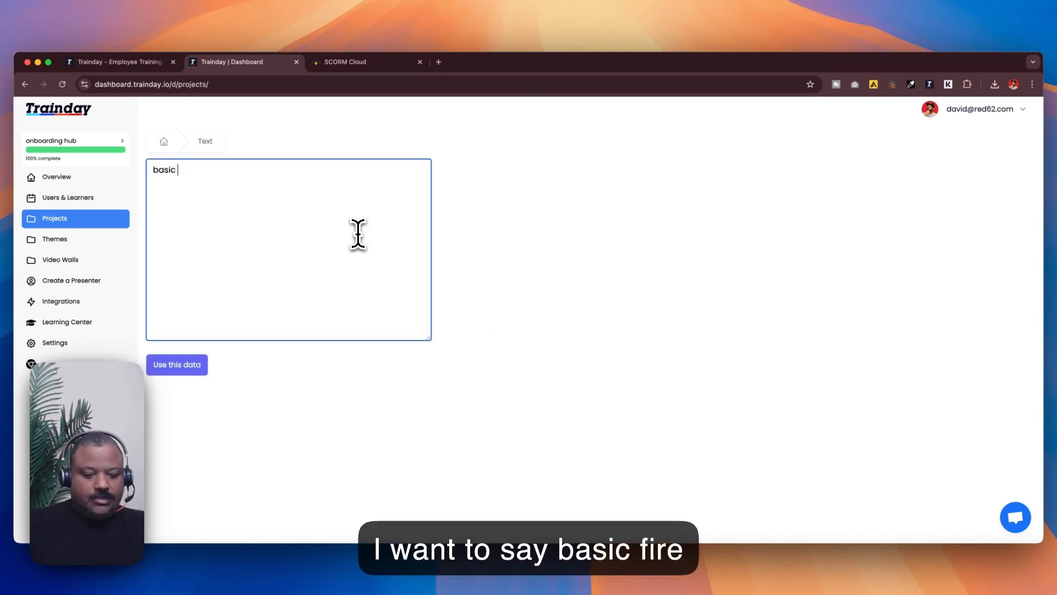
{"action": "type", "text": "fire "}
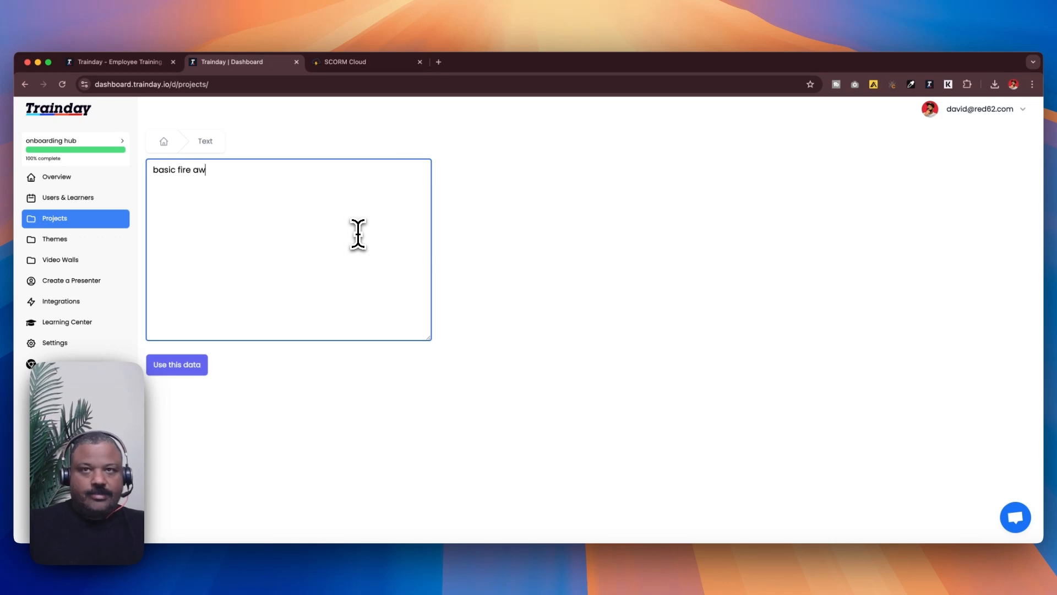
{"action": "type", "text": "awareness course"}
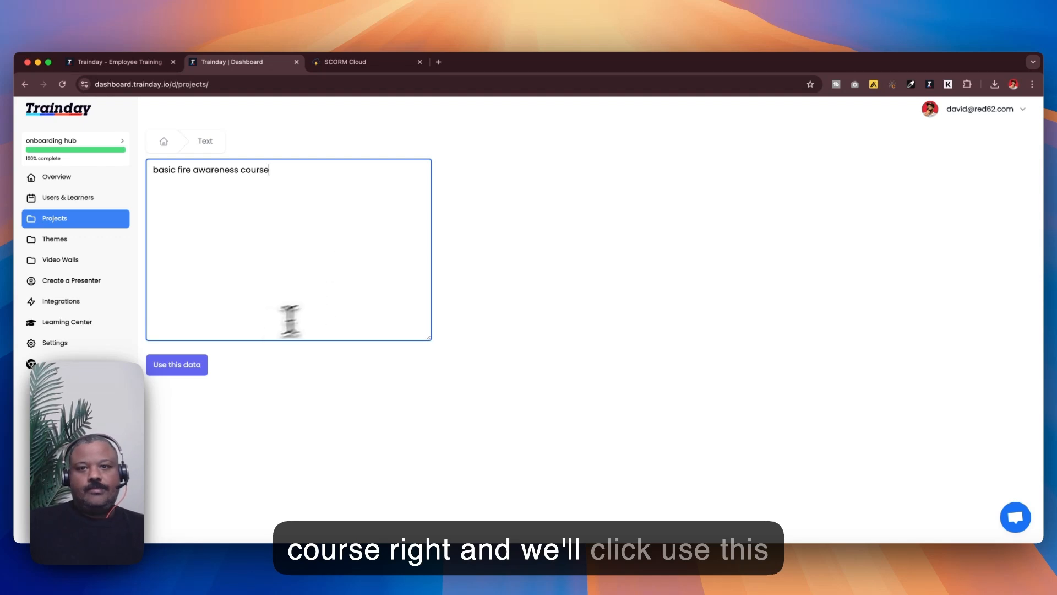
{"action": "left_click", "coordinate": [188, 366]}
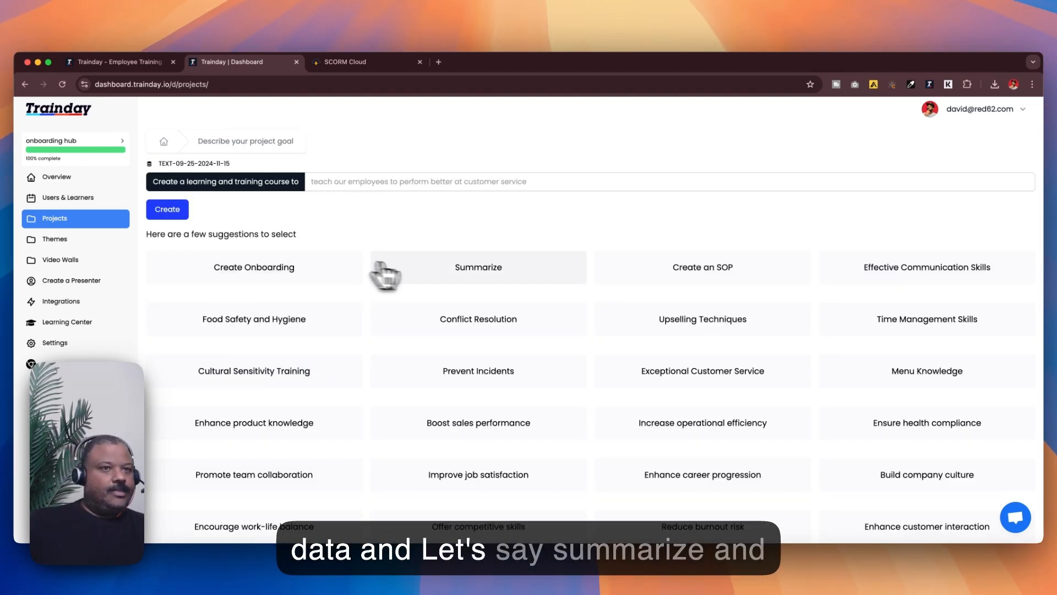
Step: Set the course goal to Summarize, create it, and choose 5 slides
{"action": "left_click", "coordinate": [432, 273]}
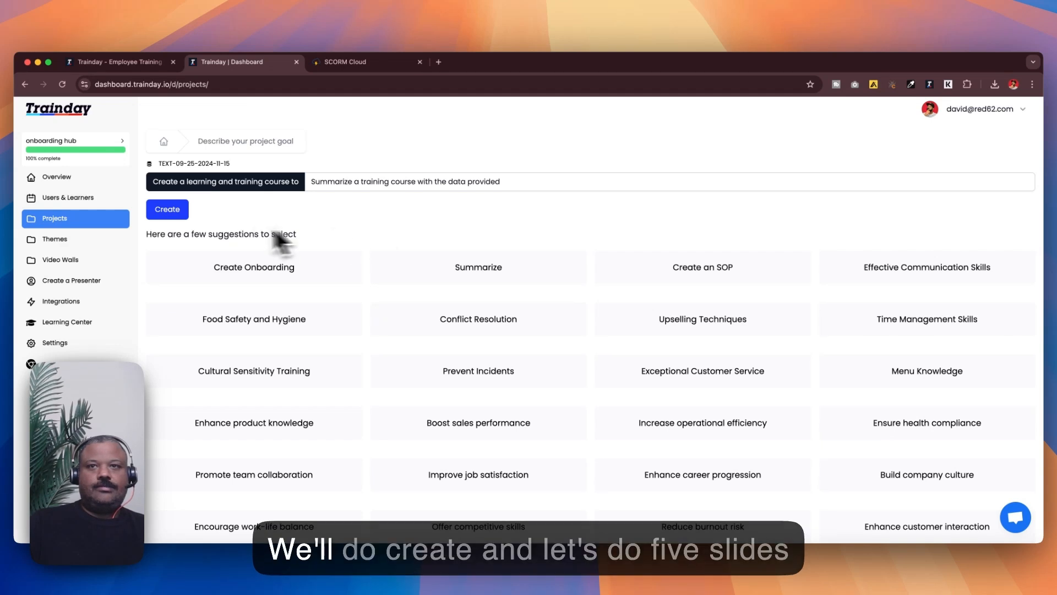
{"action": "left_click", "coordinate": [168, 211]}
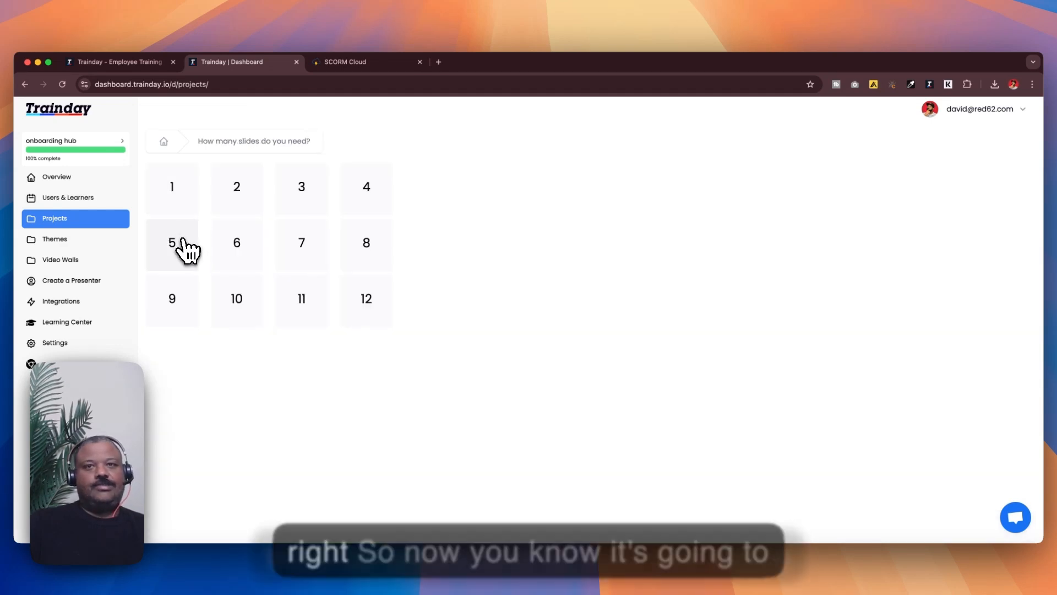
{"action": "left_click", "coordinate": [185, 245]}
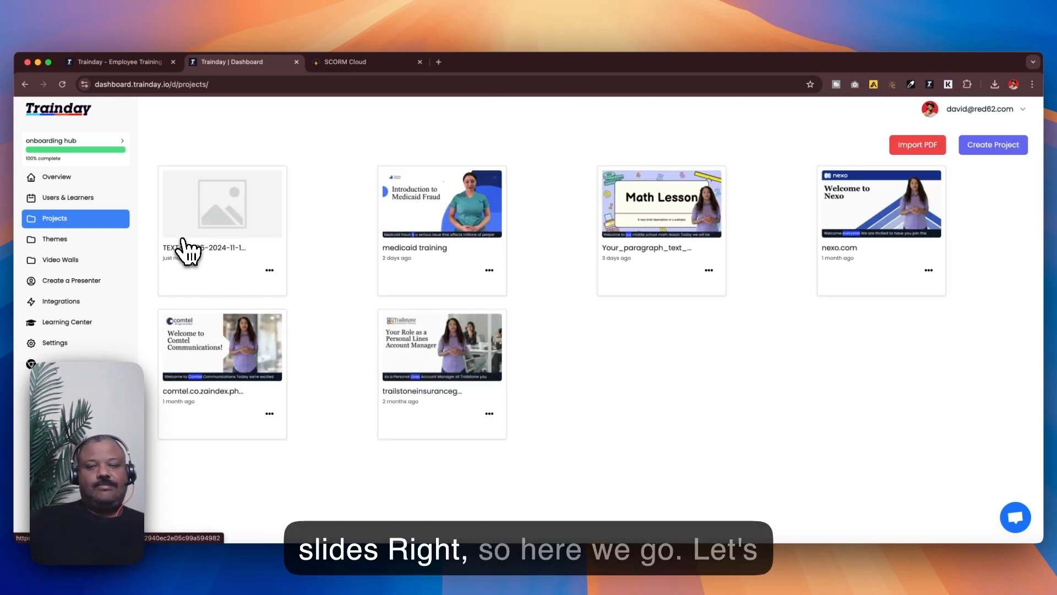
Step: Open the newly generated project and rename it 'fire awareness'
{"action": "left_click", "coordinate": [206, 227]}
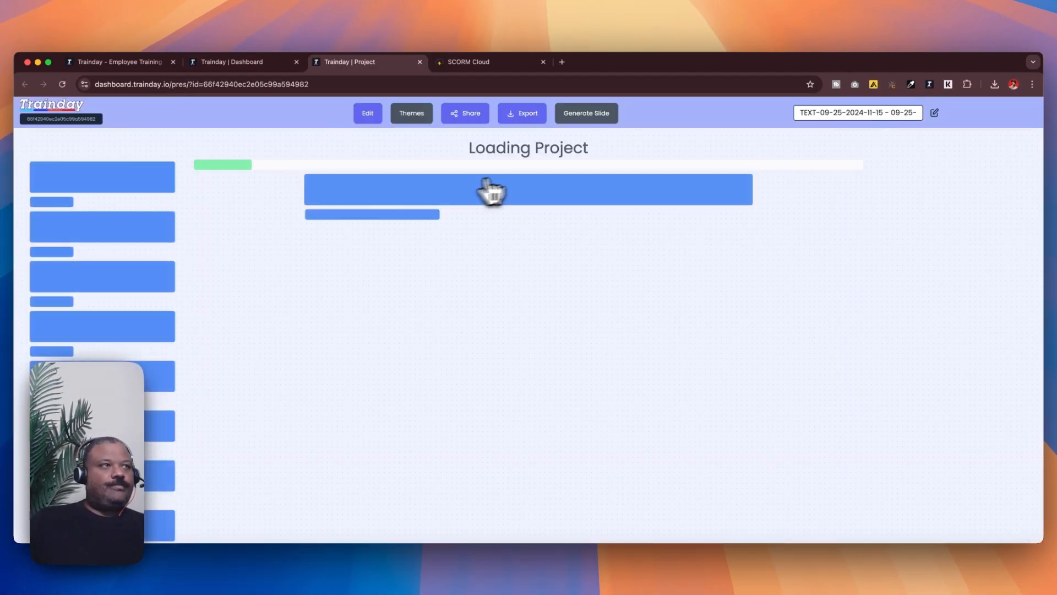
{"action": "left_click", "coordinate": [935, 113]}
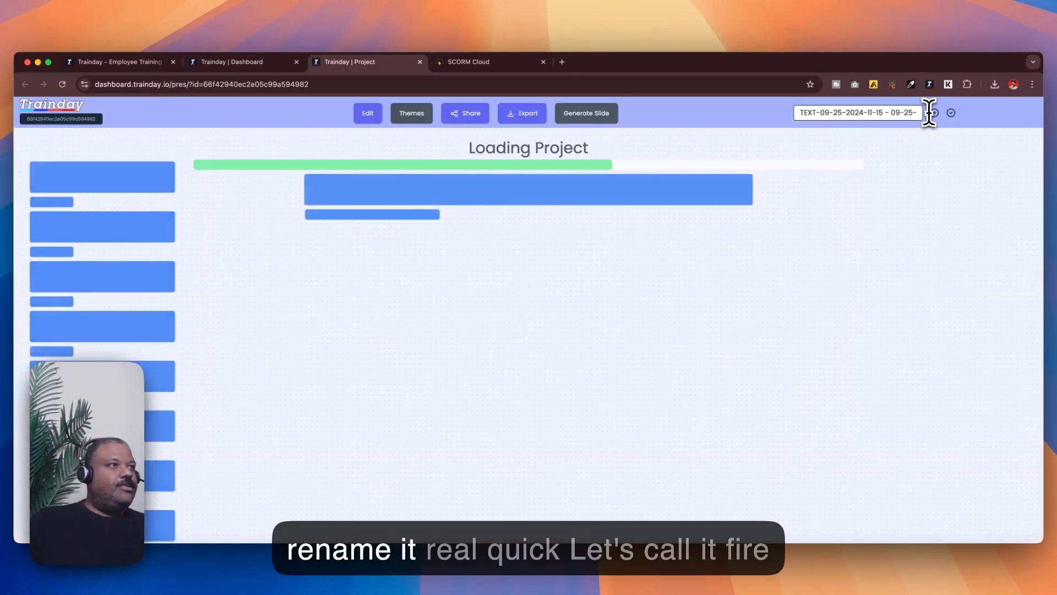
{"action": "triple_click", "coordinate": [881, 114]}
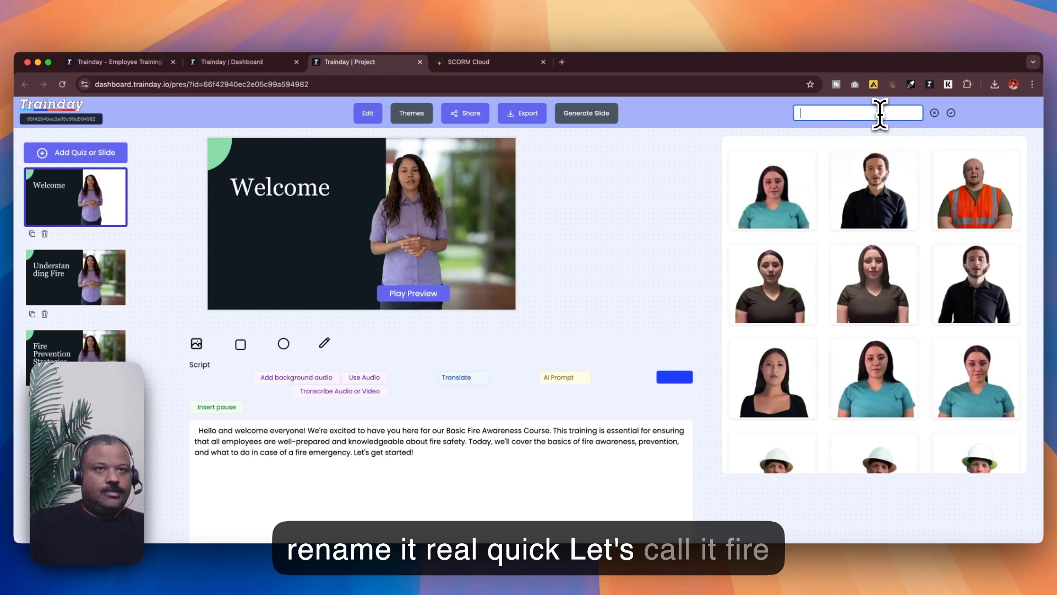
{"action": "type", "text": "fire awareness"}
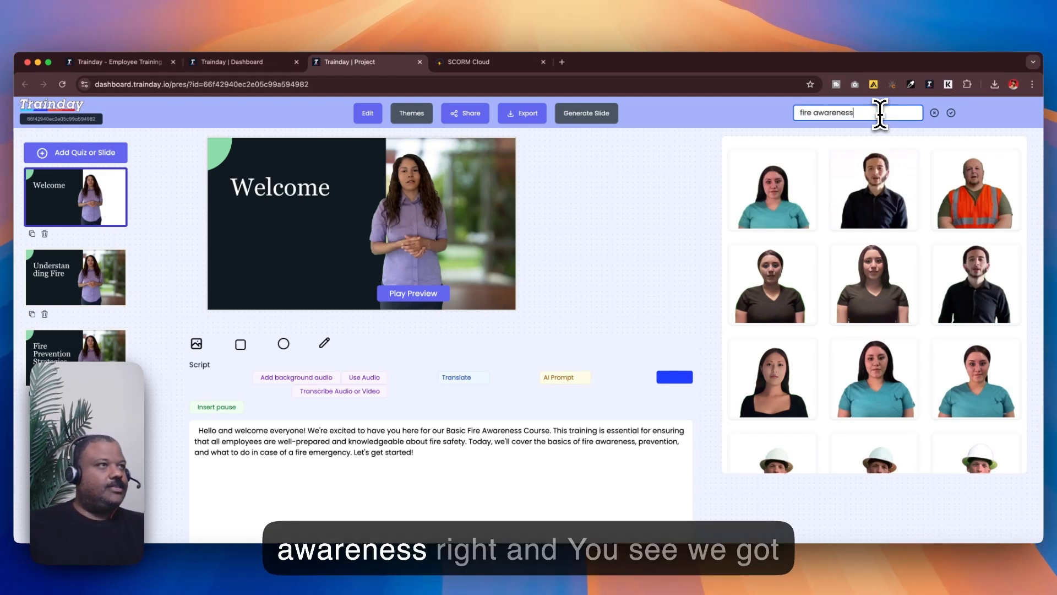
{"action": "key", "text": "Return"}
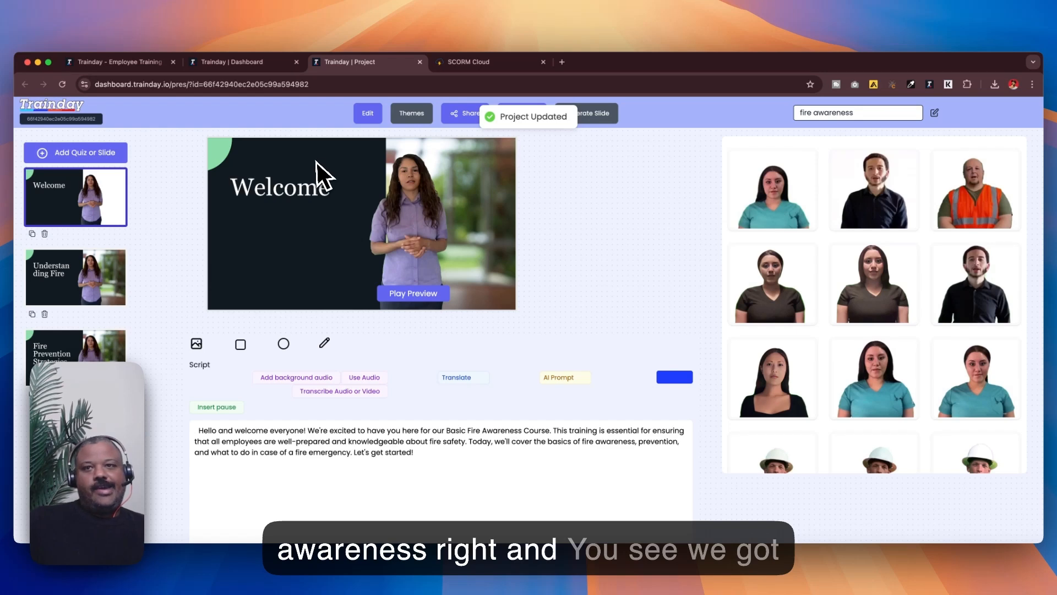
Step: Review each generated slide and the quiz questions at the end of the course
{"action": "left_click", "coordinate": [99, 261]}
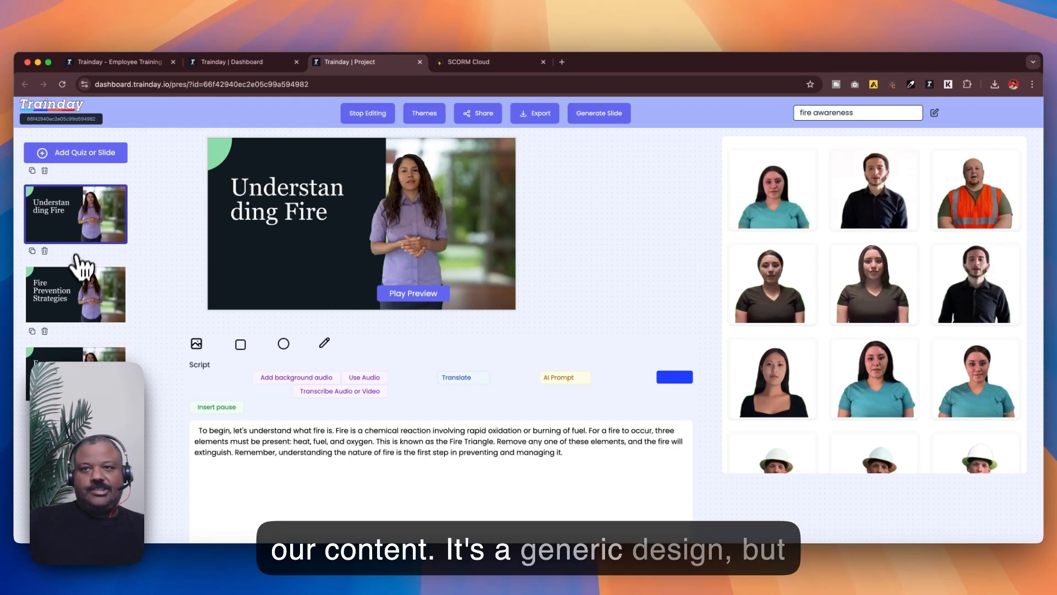
{"action": "left_click", "coordinate": [77, 289]}
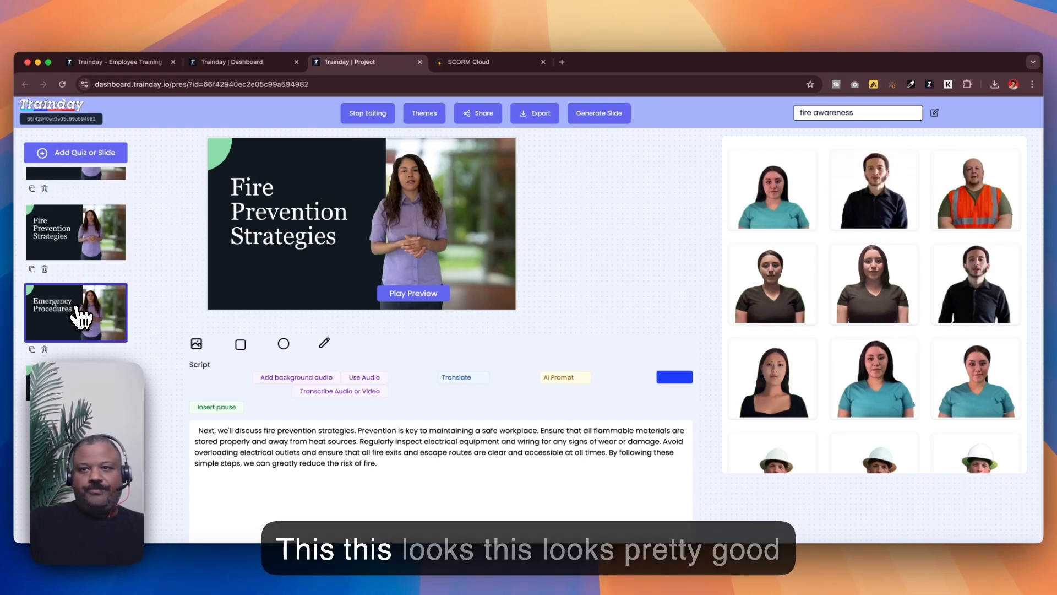
{"action": "left_click", "coordinate": [80, 311]}
{"action": "left_click", "coordinate": [84, 297]}
{"action": "left_click", "coordinate": [85, 315]}
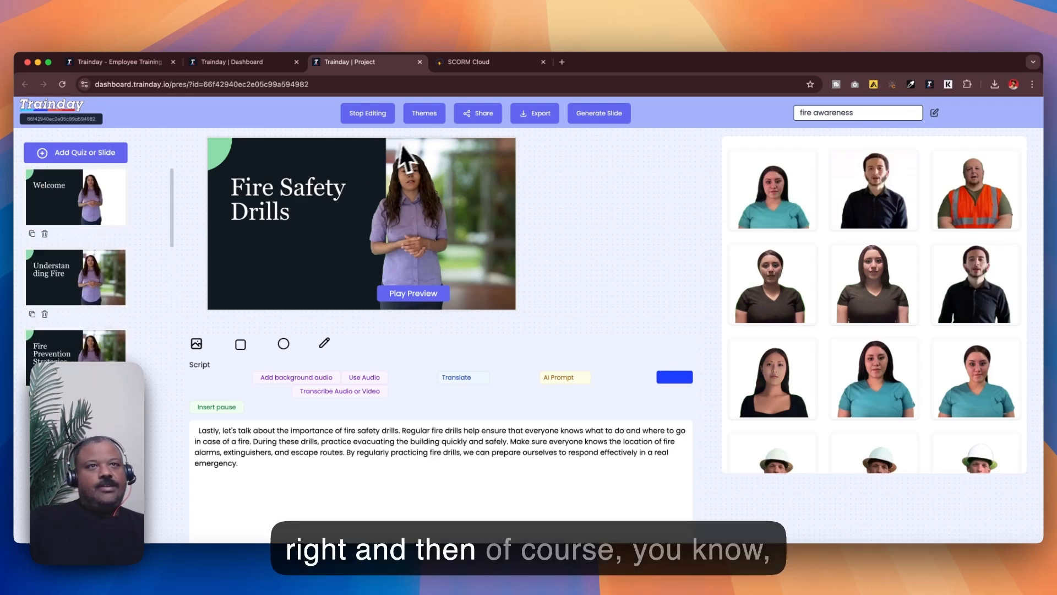
{"action": "scroll", "coordinate": [58, 236], "scroll_direction": "down", "scroll_amount": 5}
{"action": "left_click", "coordinate": [75, 298]}
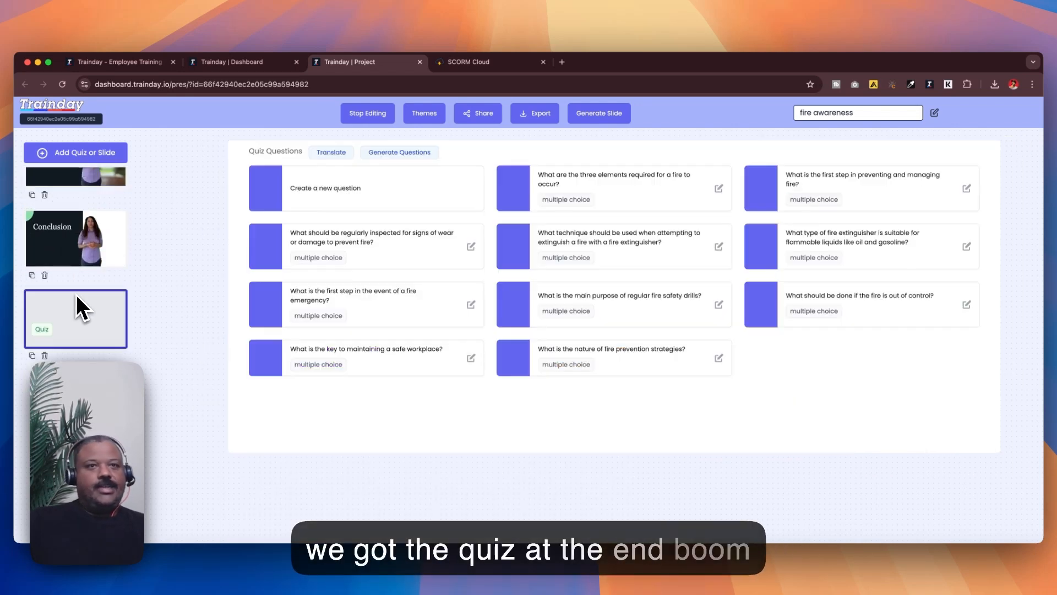
{"action": "scroll", "coordinate": [75, 294], "scroll_direction": "up", "scroll_amount": 10}
{"action": "left_click", "coordinate": [83, 221]}
Step: Apply the fire safety theme to all slides of the project
{"action": "left_click", "coordinate": [422, 115]}
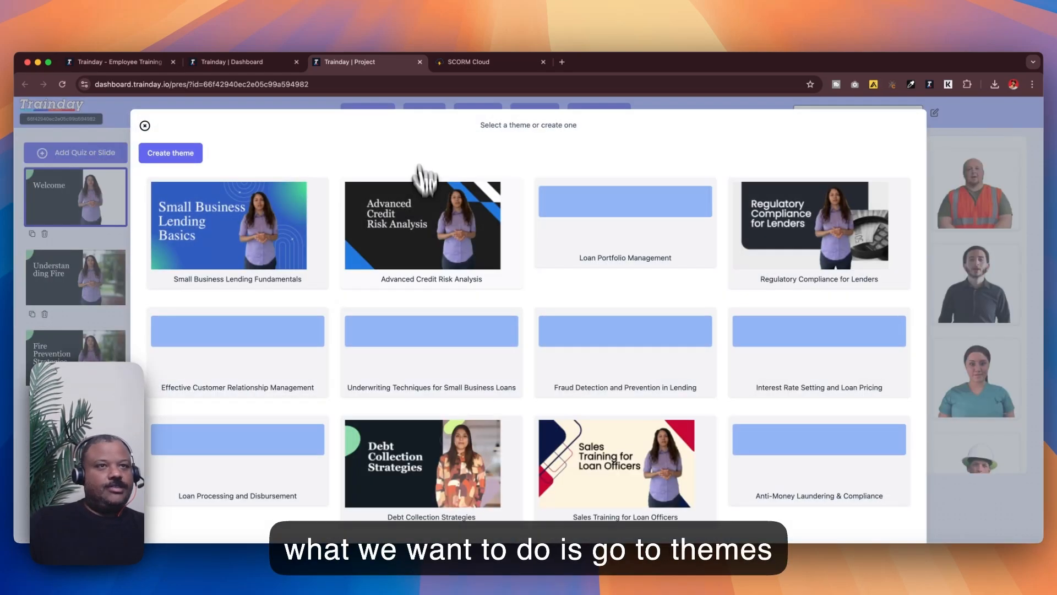
{"action": "scroll", "coordinate": [482, 312], "scroll_direction": "down", "scroll_amount": 5}
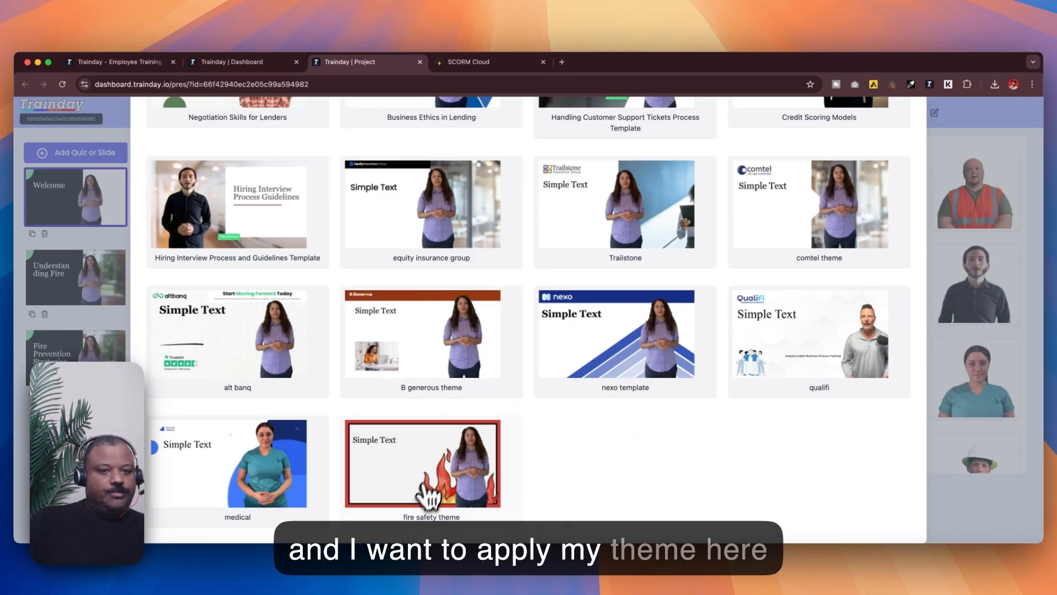
{"action": "left_click", "coordinate": [348, 488]}
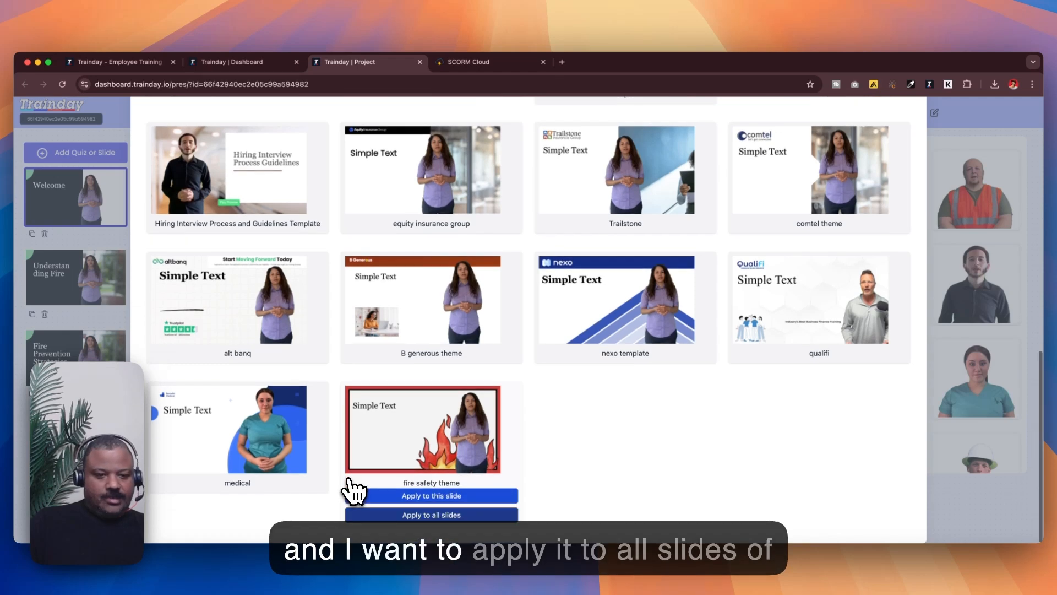
{"action": "left_click", "coordinate": [358, 515]}
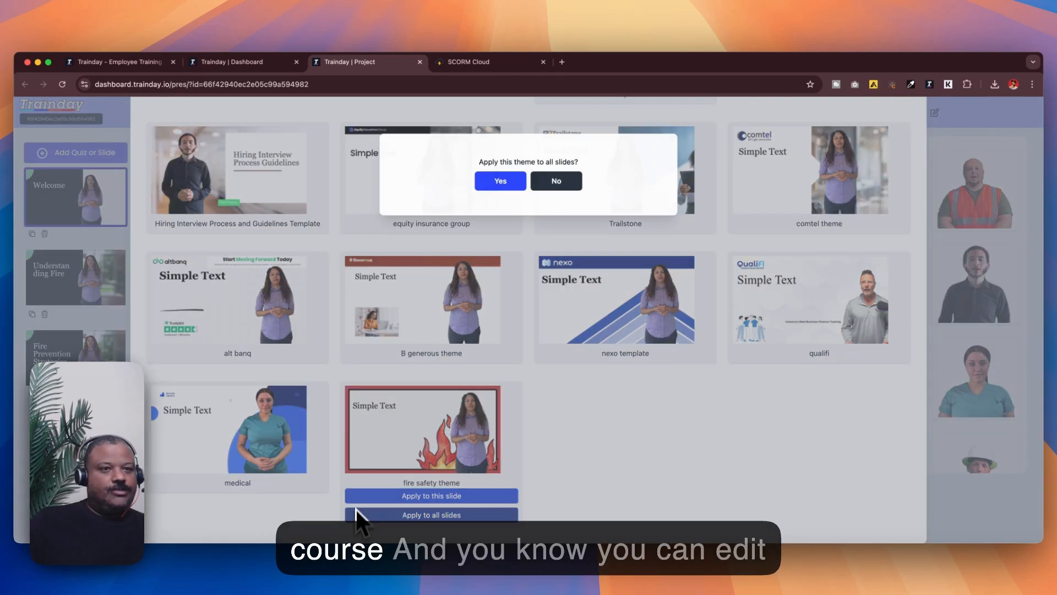
{"action": "left_click", "coordinate": [508, 190]}
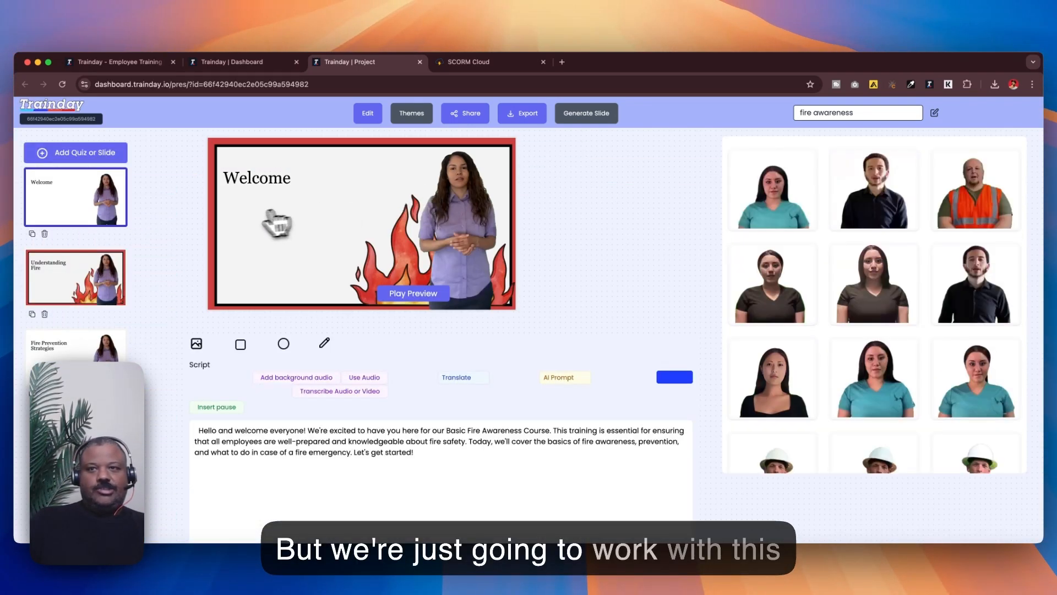
Step: Look through the slides to check how the new theme appears on each
{"action": "scroll", "coordinate": [70, 229], "scroll_direction": "down", "scroll_amount": 2}
{"action": "left_click", "coordinate": [74, 229]}
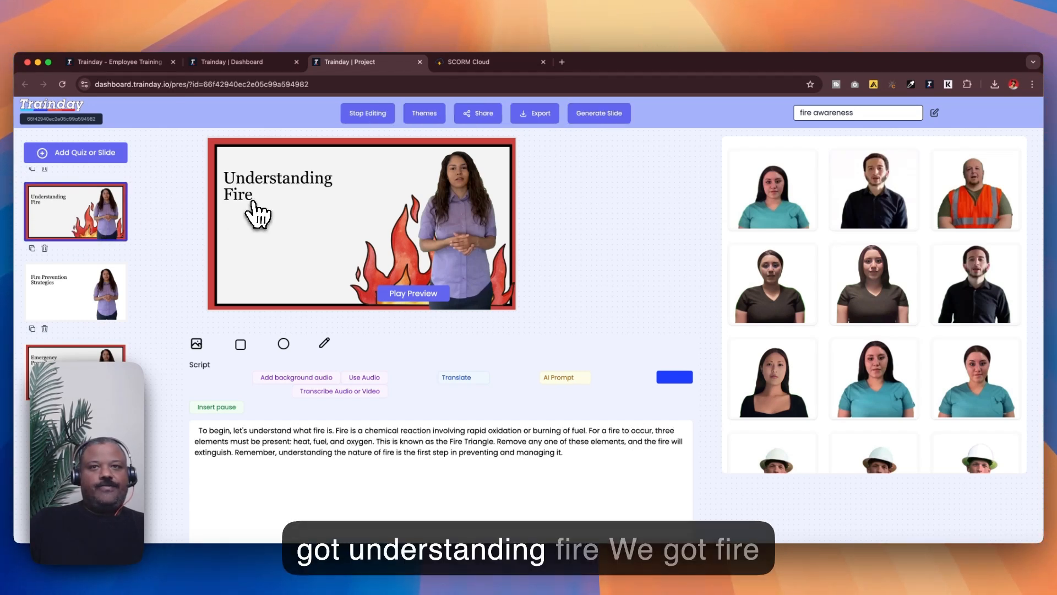
{"action": "left_click", "coordinate": [254, 209]}
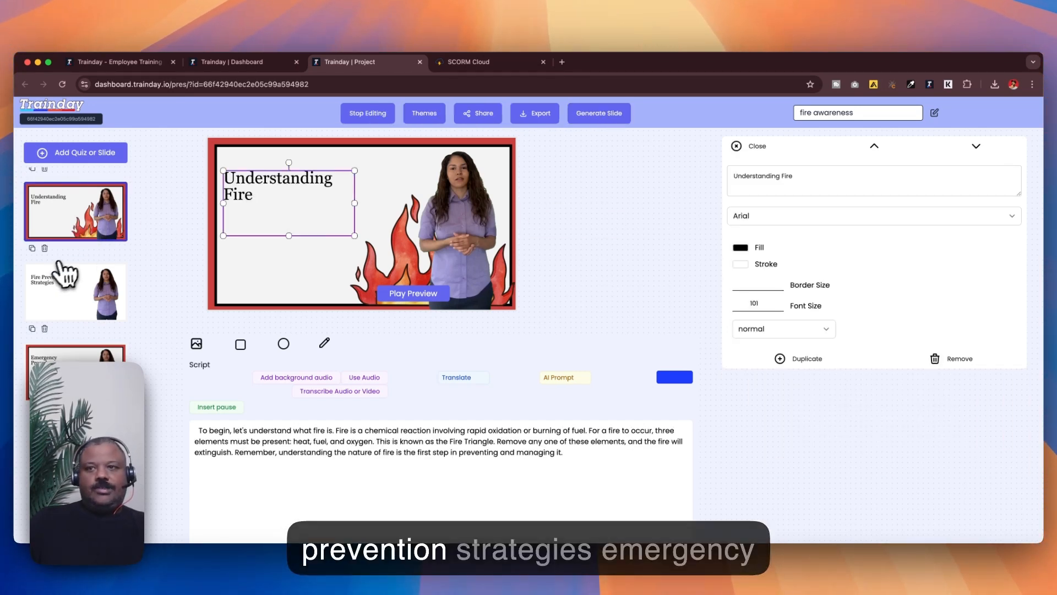
{"action": "left_click", "coordinate": [57, 278]}
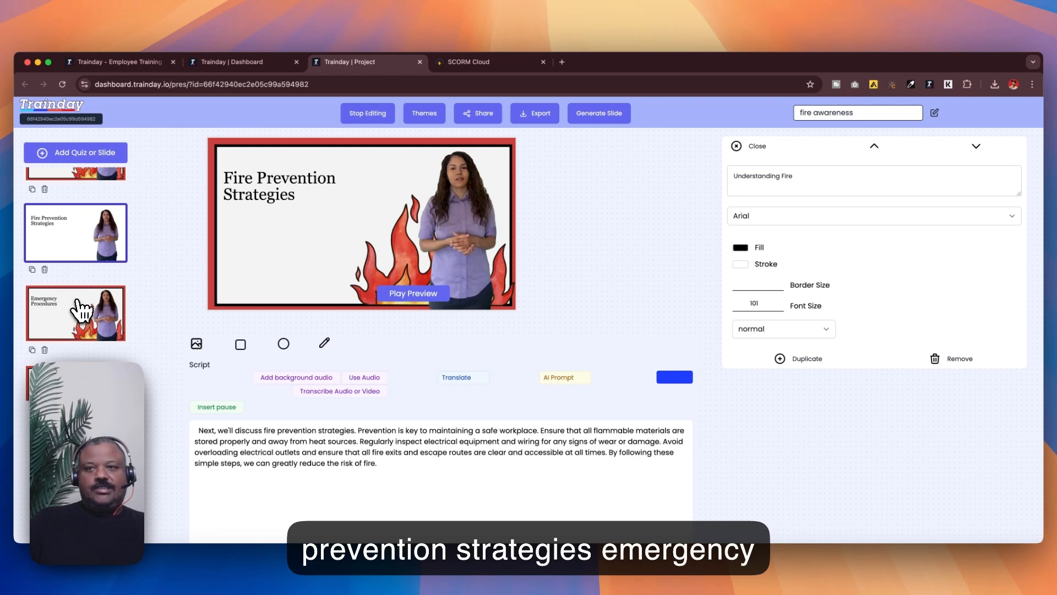
{"action": "left_click", "coordinate": [78, 308]}
{"action": "scroll", "coordinate": [76, 296], "scroll_direction": "up", "scroll_amount": 3}
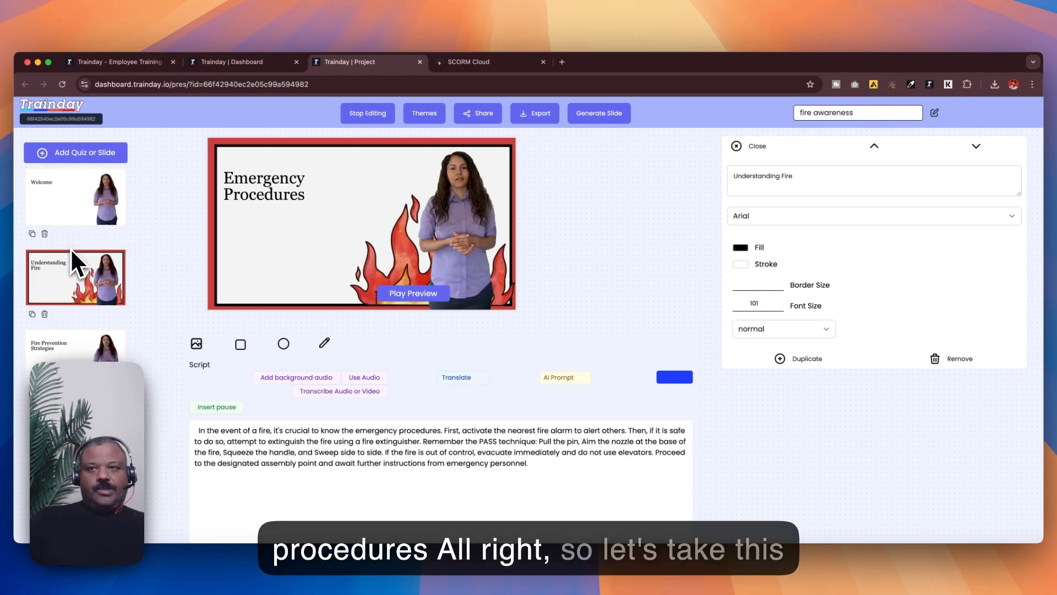
{"action": "left_click", "coordinate": [101, 265]}
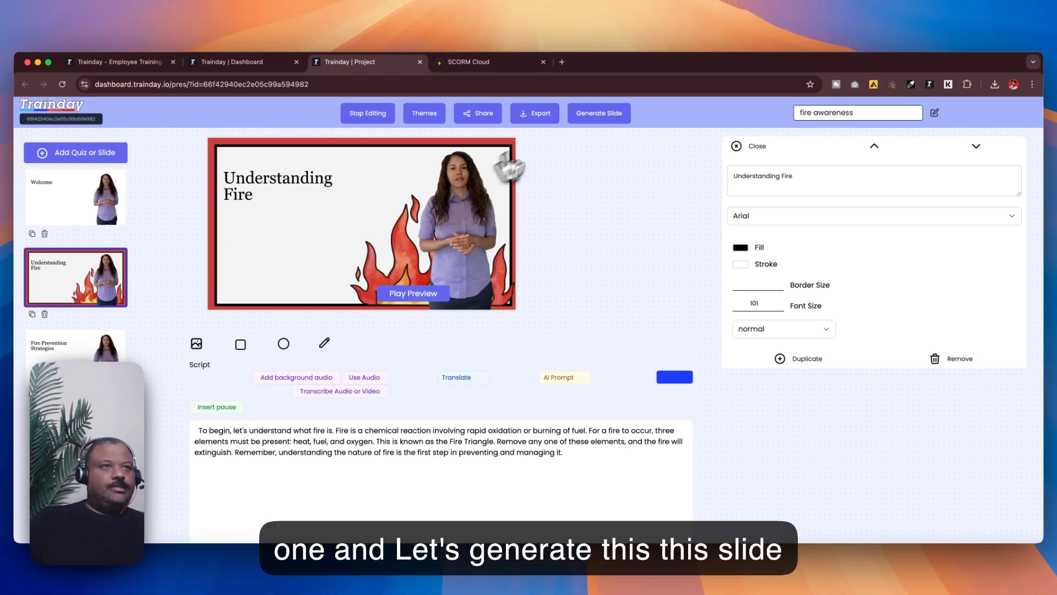
Step: Generate the Understanding Fire slide's video with captions included
{"action": "left_click", "coordinate": [593, 117]}
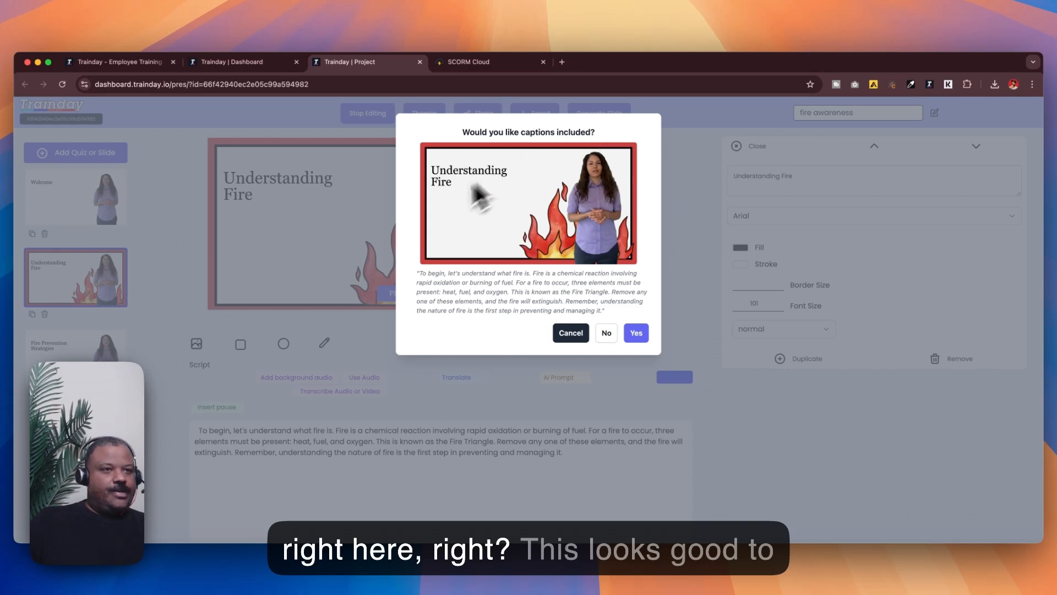
{"action": "left_click", "coordinate": [637, 333]}
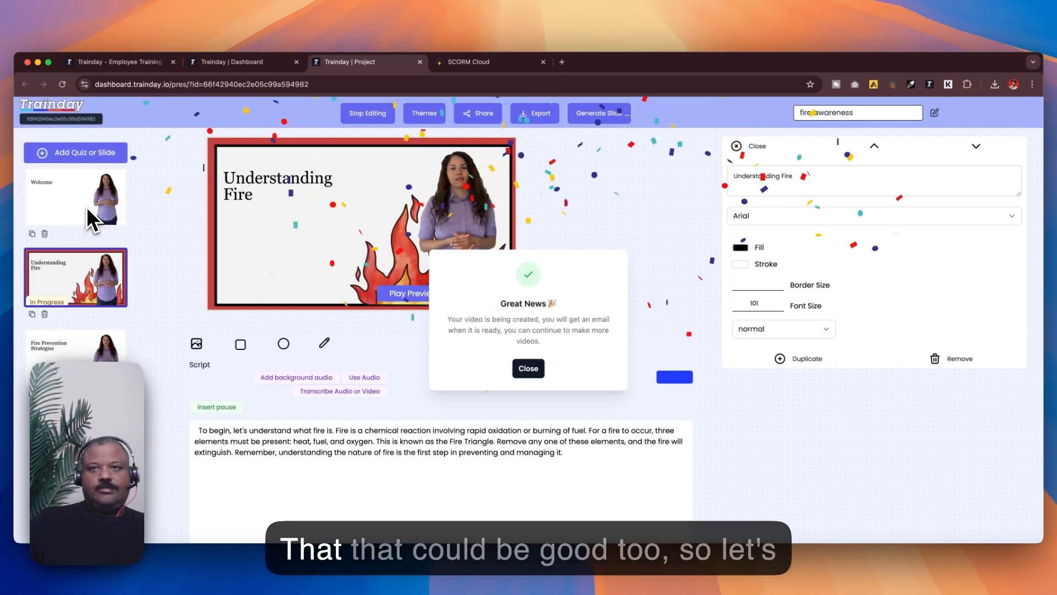
Step: Generate the Welcome slide's video with captions included and close the confirmation
{"action": "left_click", "coordinate": [87, 207]}
{"action": "left_click", "coordinate": [88, 208]}
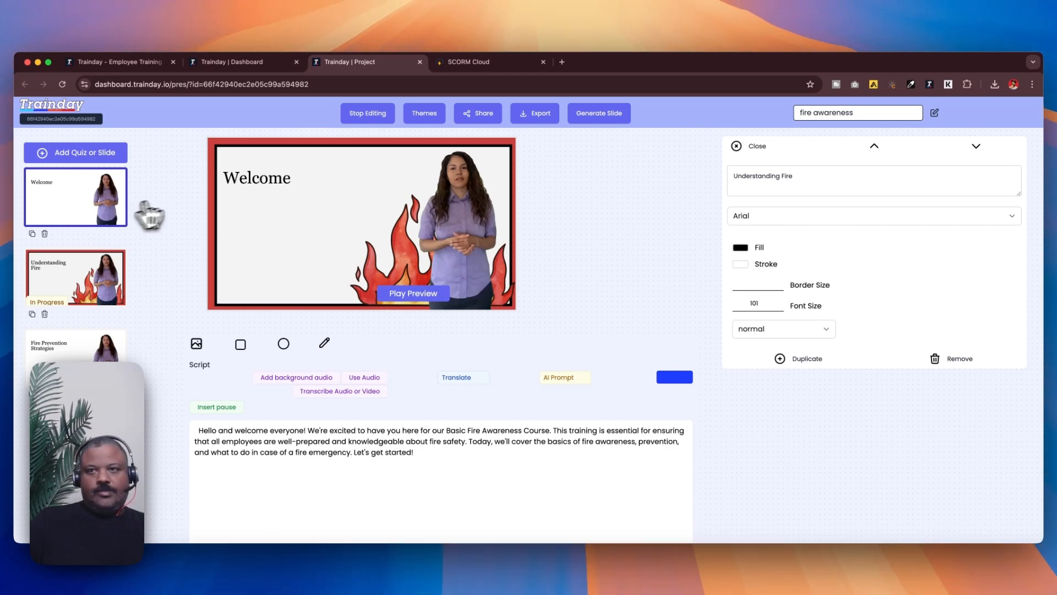
{"action": "left_click", "coordinate": [590, 122]}
{"action": "left_click", "coordinate": [636, 333]}
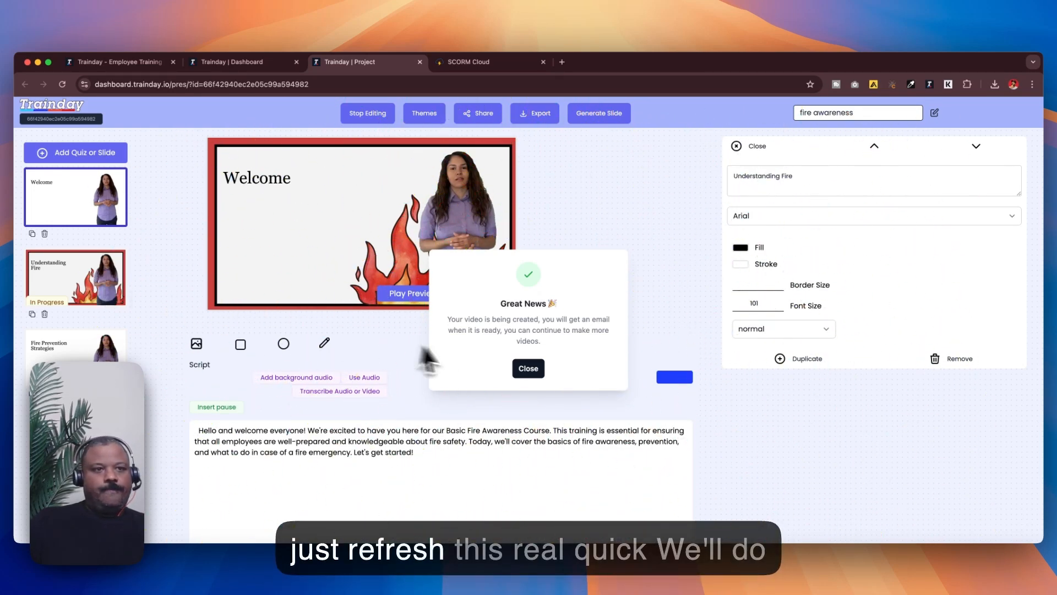
{"action": "left_click", "coordinate": [530, 369]}
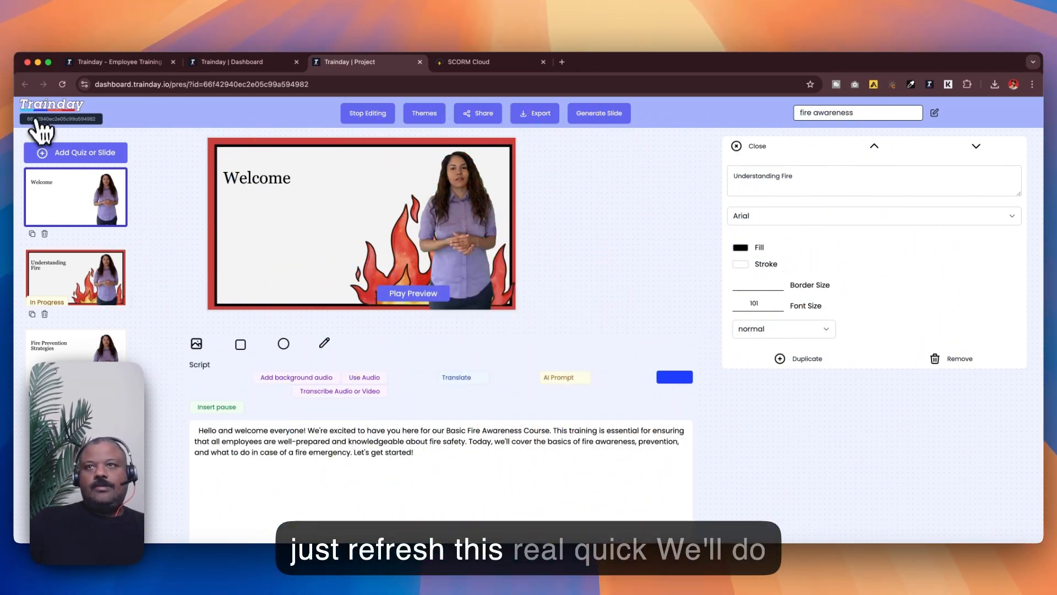
Step: Reload the project and generate the Fire Prevention Strategies slide's video with captions included
{"action": "left_click", "coordinate": [69, 86]}
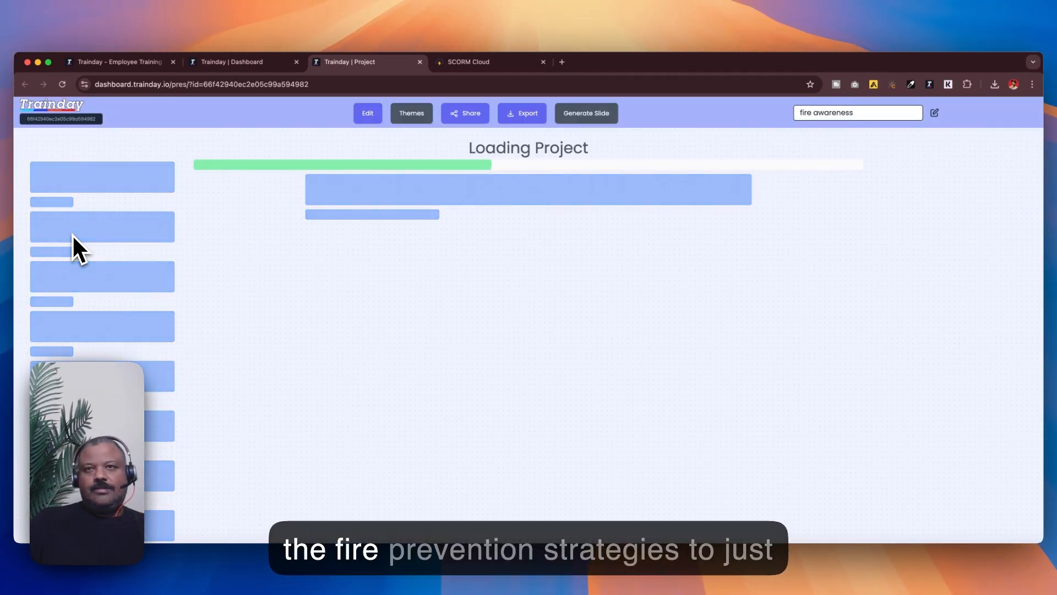
{"action": "scroll", "coordinate": [81, 260], "scroll_direction": "down", "scroll_amount": 3}
{"action": "left_click", "coordinate": [86, 298]}
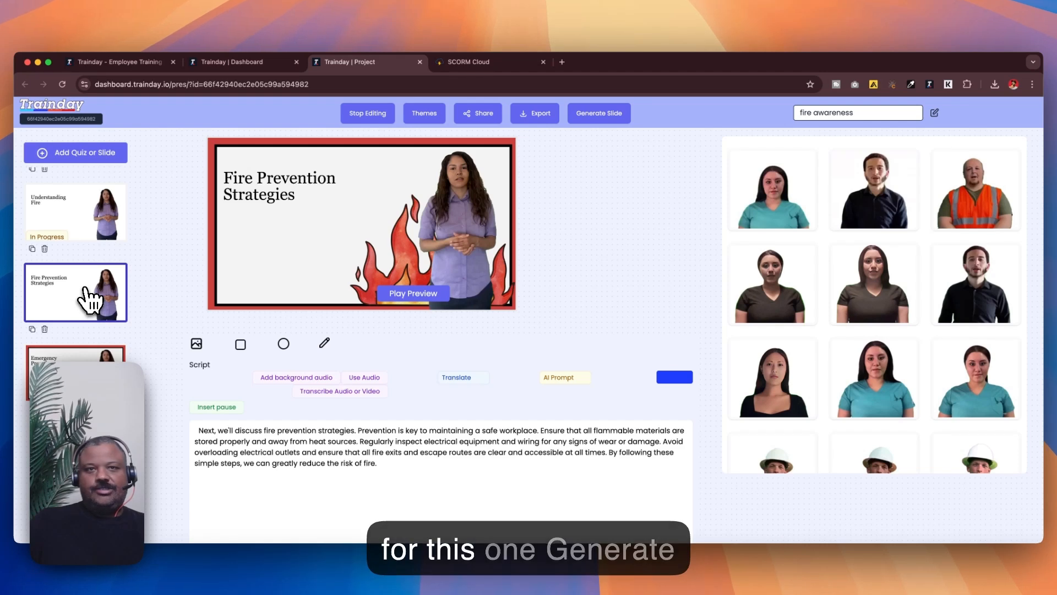
{"action": "left_click", "coordinate": [592, 126]}
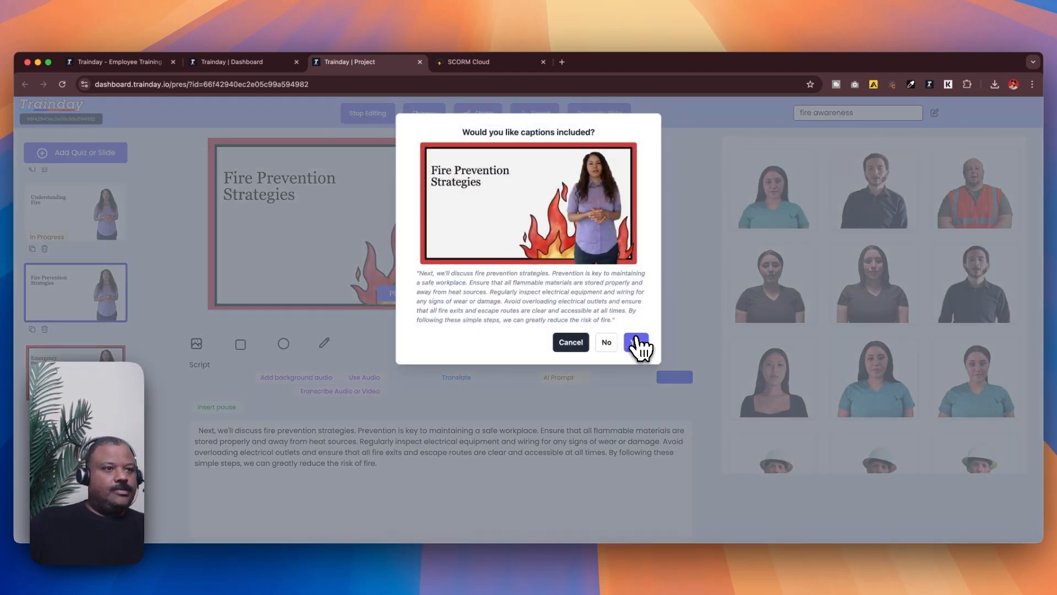
{"action": "left_click", "coordinate": [636, 342]}
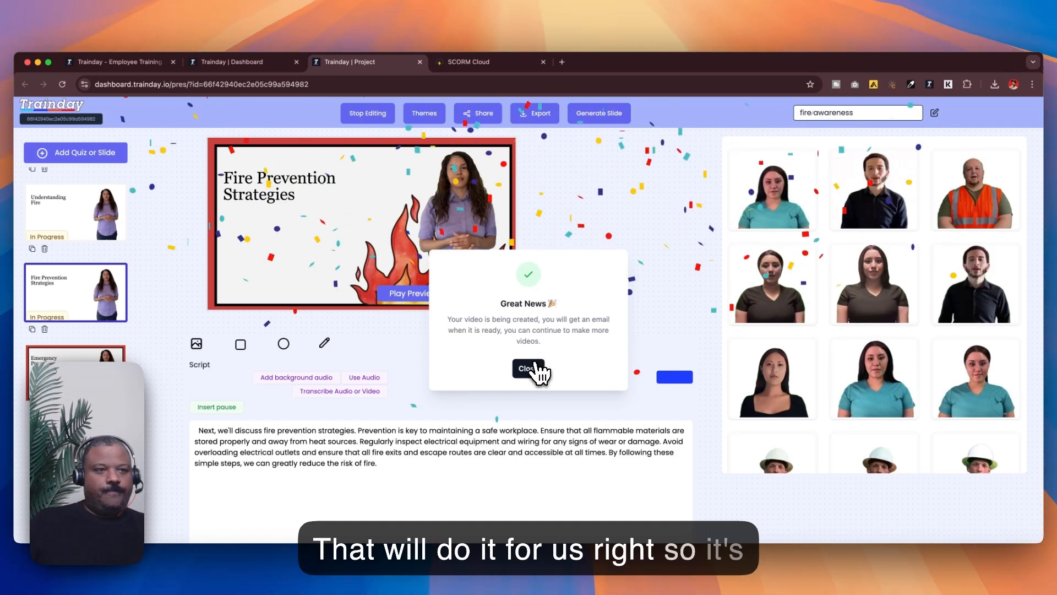
{"action": "left_click", "coordinate": [535, 366]}
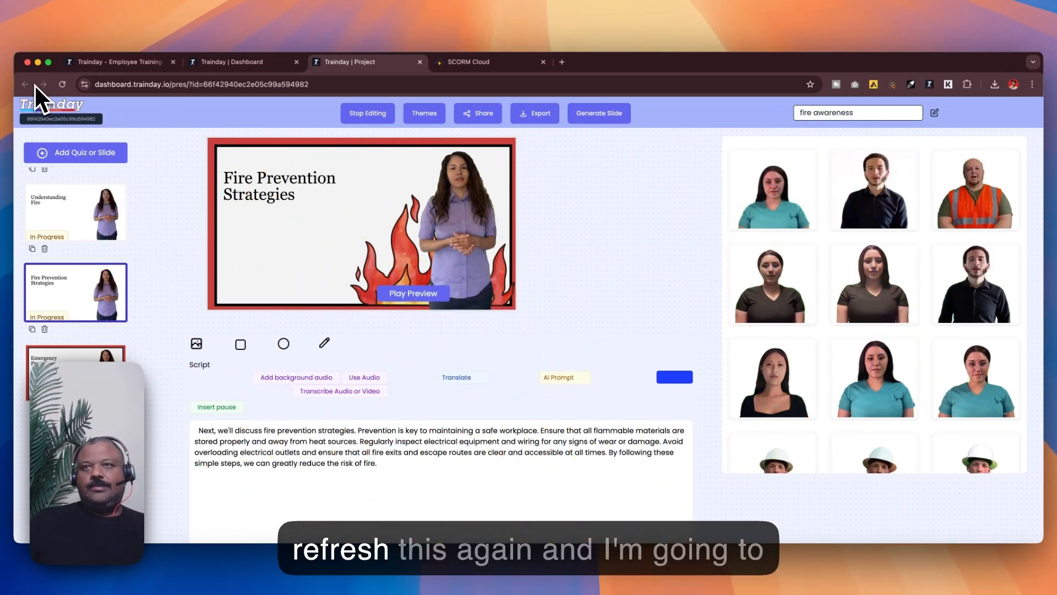
Step: Reload the project and add a quiz module after the Understanding Fire slide
{"action": "left_click", "coordinate": [59, 84]}
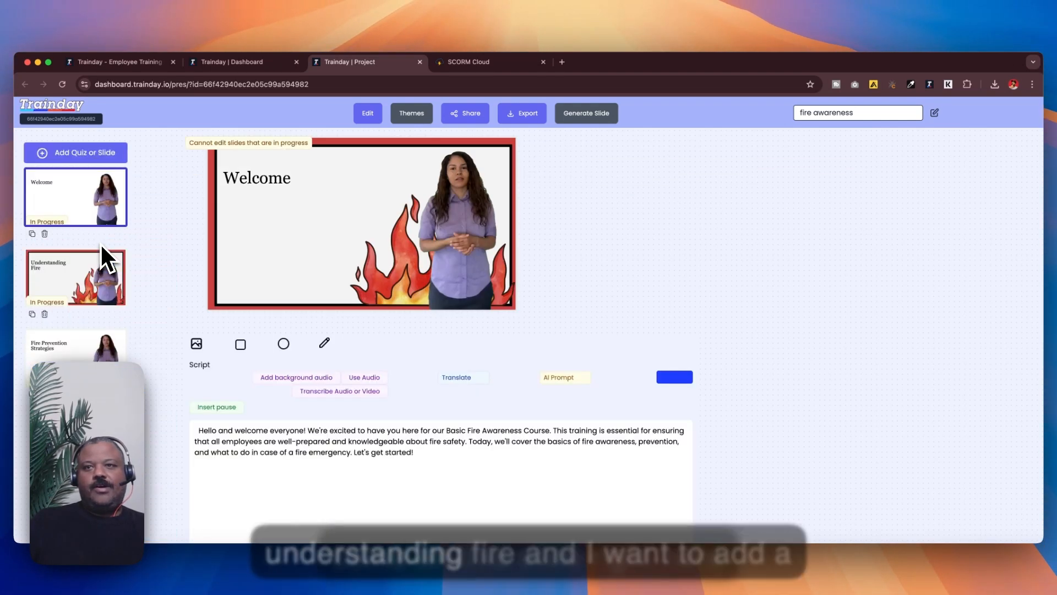
{"action": "left_click", "coordinate": [94, 271]}
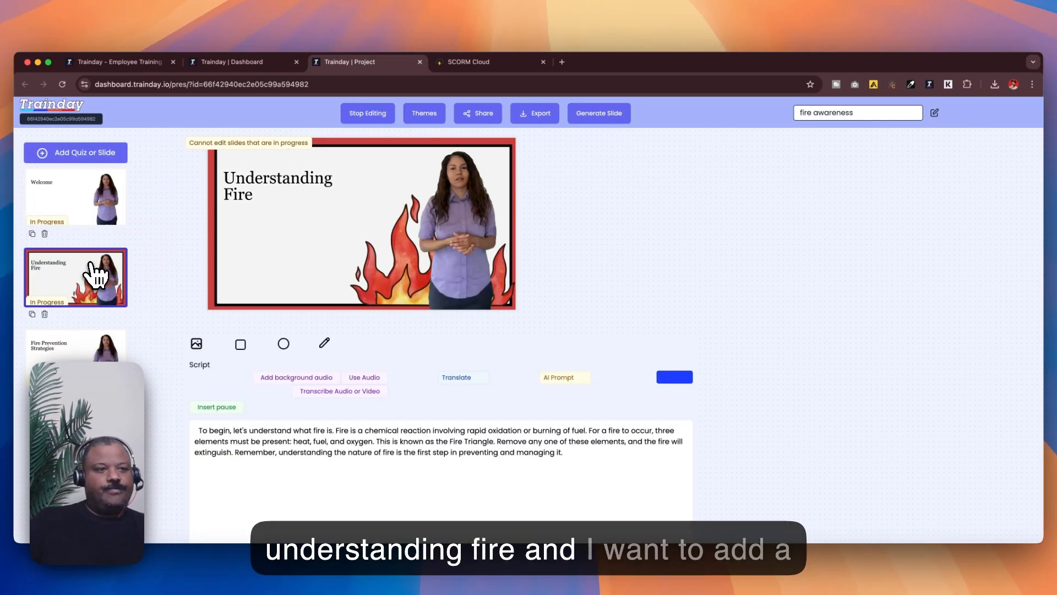
{"action": "left_click", "coordinate": [78, 157]}
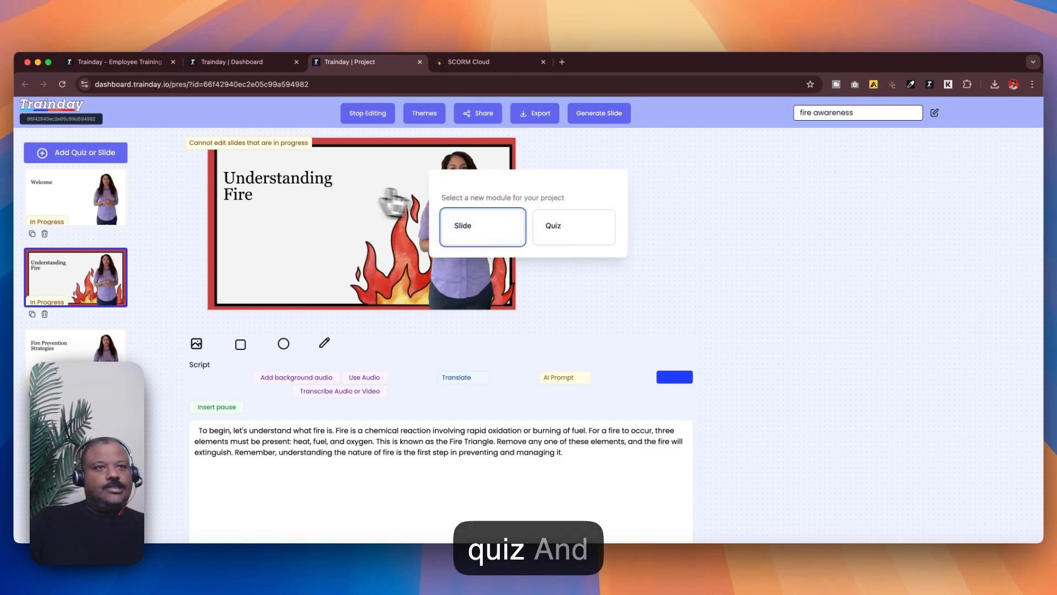
{"action": "left_click", "coordinate": [548, 228]}
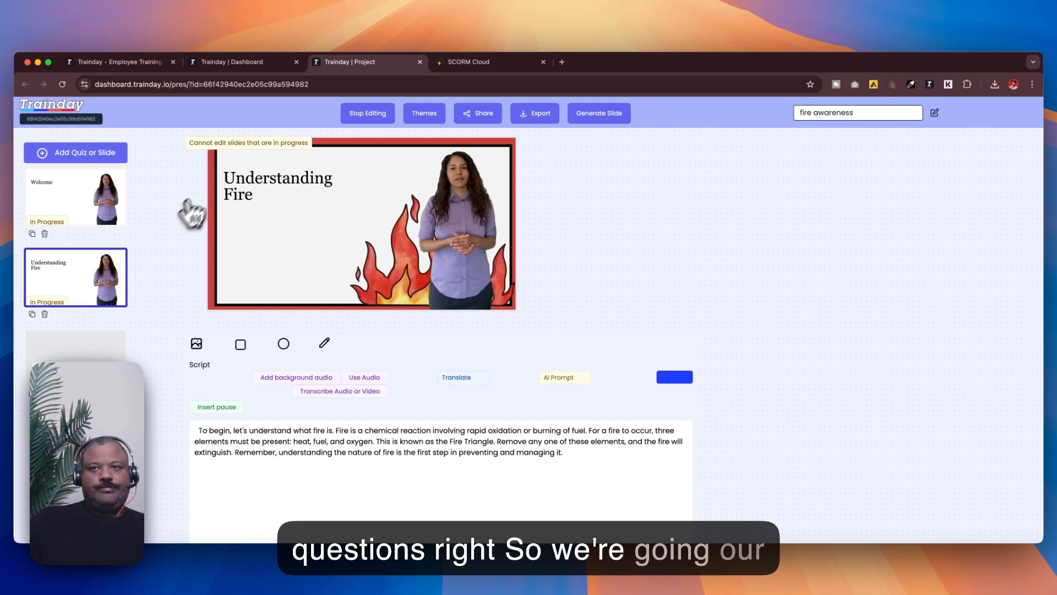
Step: Generate 5 quiz questions for the new quiz based on the Understanding Fire slide
{"action": "left_click", "coordinate": [95, 342]}
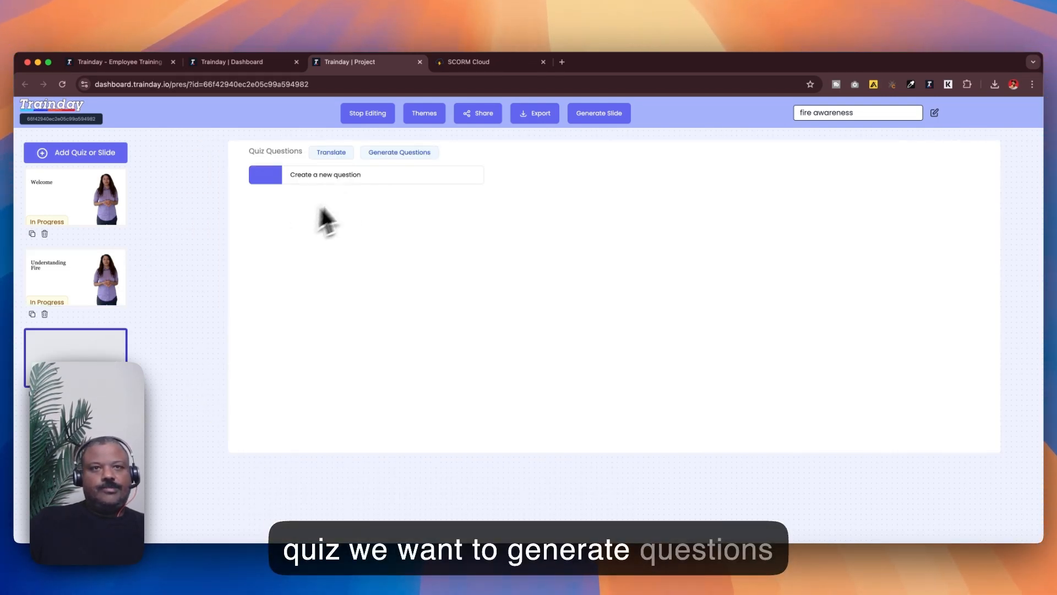
{"action": "left_click", "coordinate": [393, 155]}
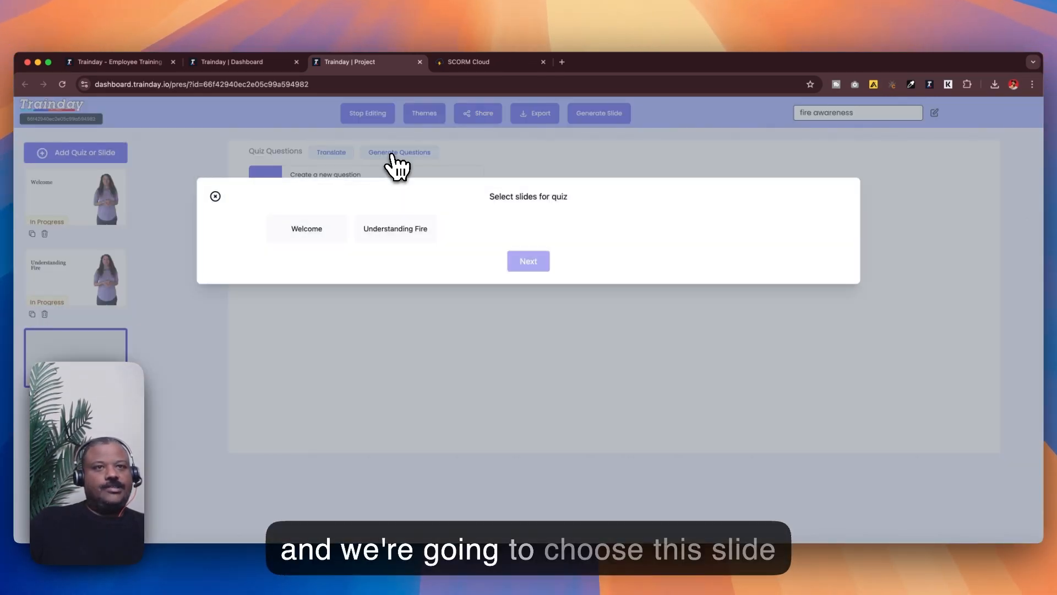
{"action": "left_click", "coordinate": [398, 226]}
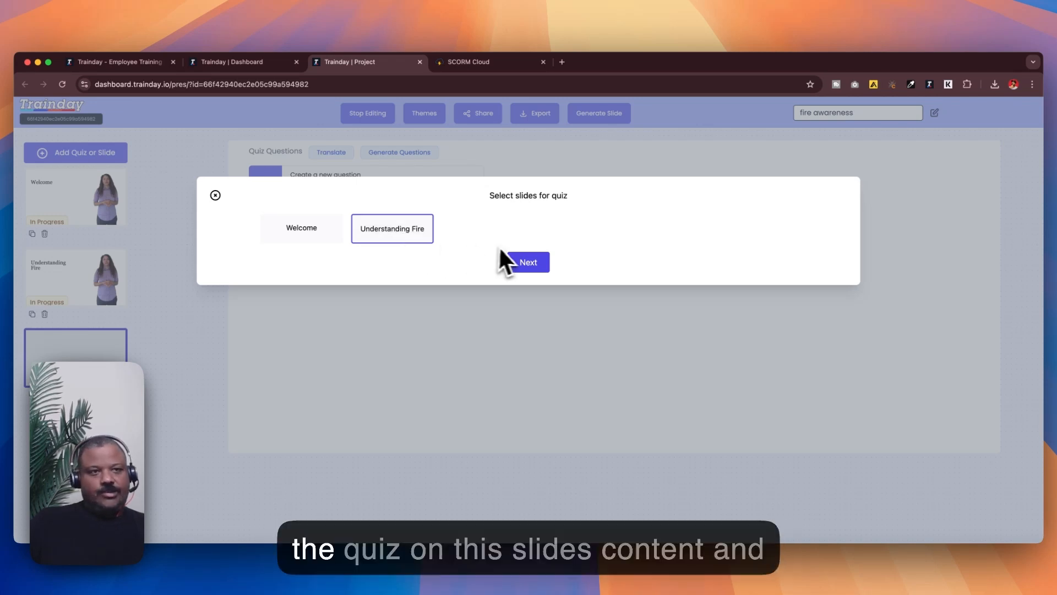
{"action": "left_click", "coordinate": [550, 262]}
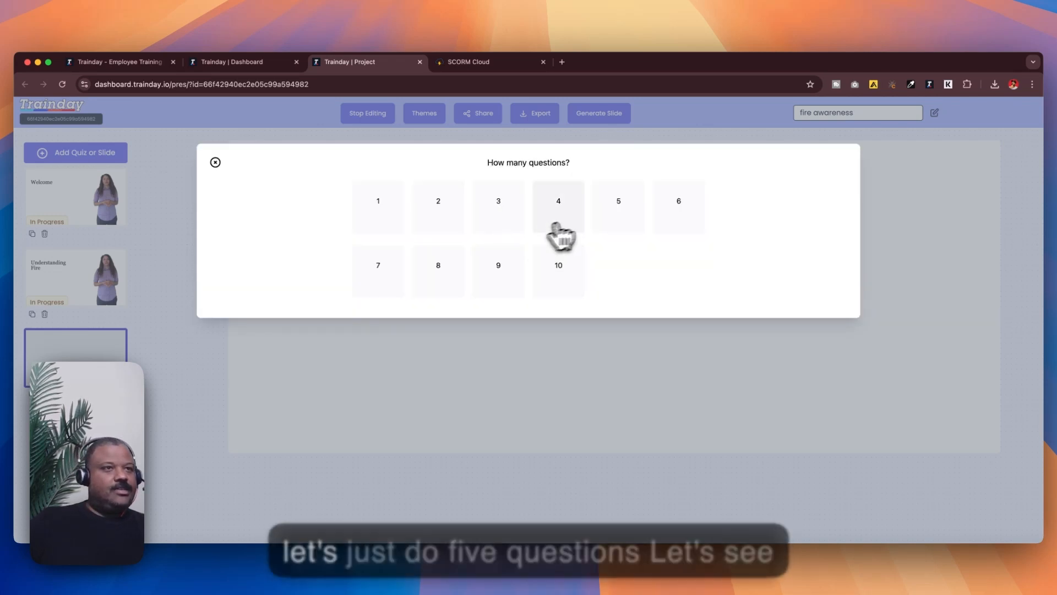
{"action": "left_click", "coordinate": [613, 218]}
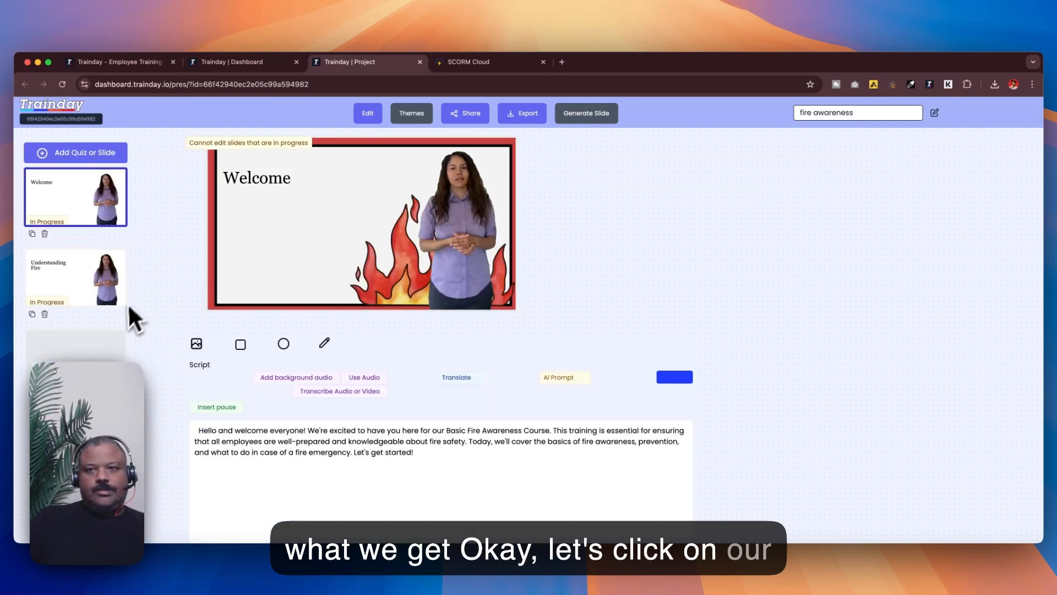
Step: Review the generated quiz questions and open one to inspect its answer choices
{"action": "left_click", "coordinate": [113, 341]}
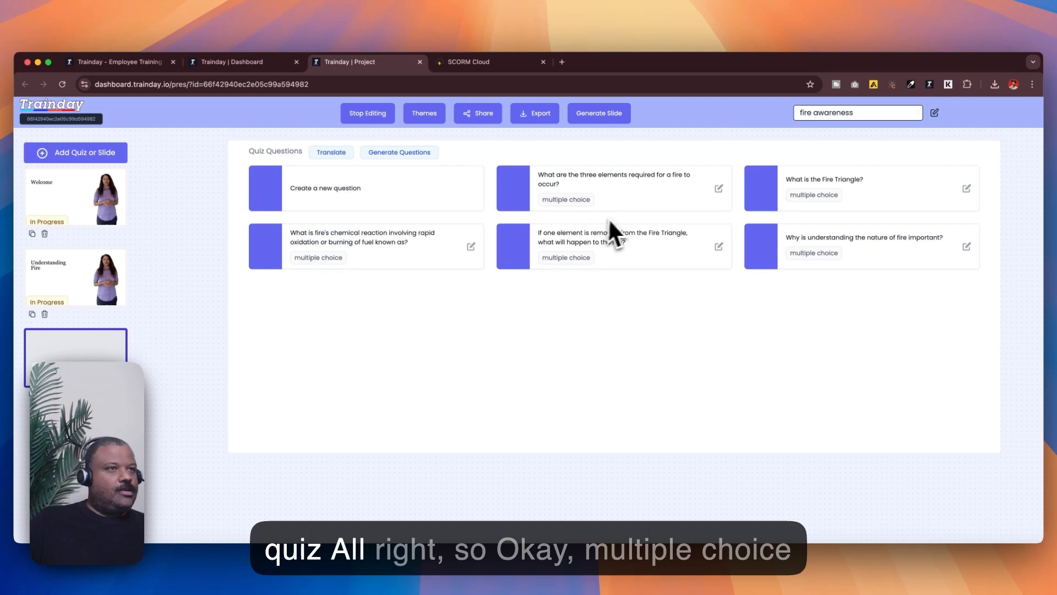
{"action": "scroll", "coordinate": [620, 218], "scroll_direction": "down", "scroll_amount": 1}
{"action": "scroll", "coordinate": [620, 218], "scroll_direction": "up", "scroll_amount": 1}
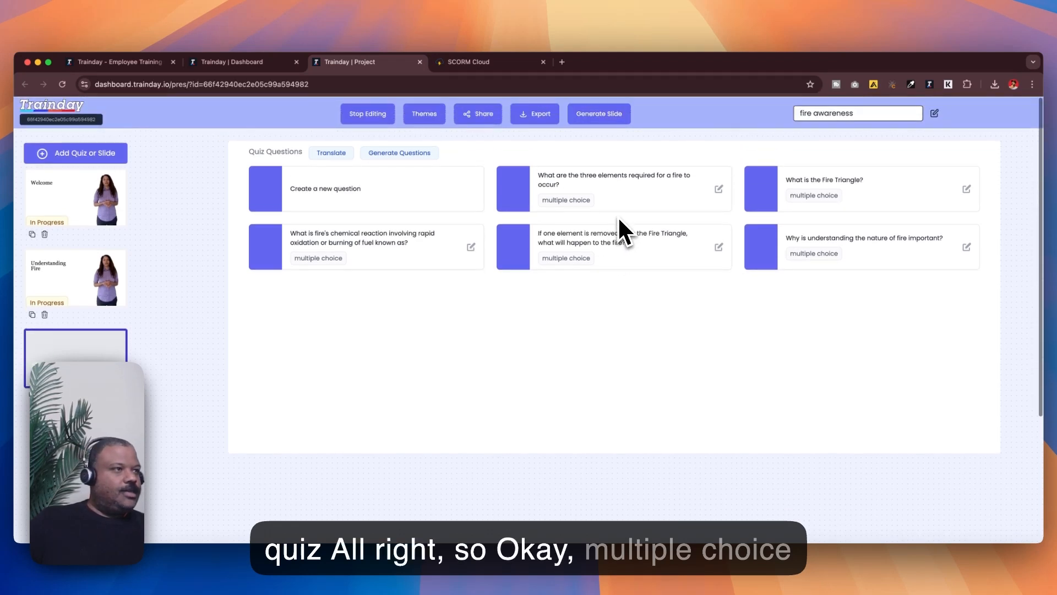
{"action": "left_click", "coordinate": [717, 247]}
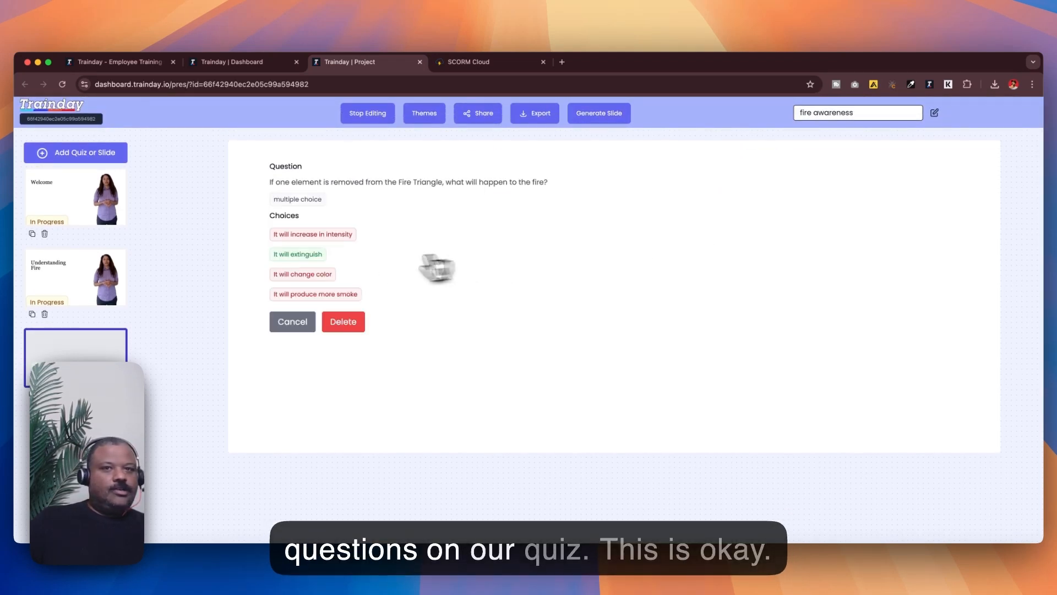
{"action": "left_click", "coordinate": [293, 322]}
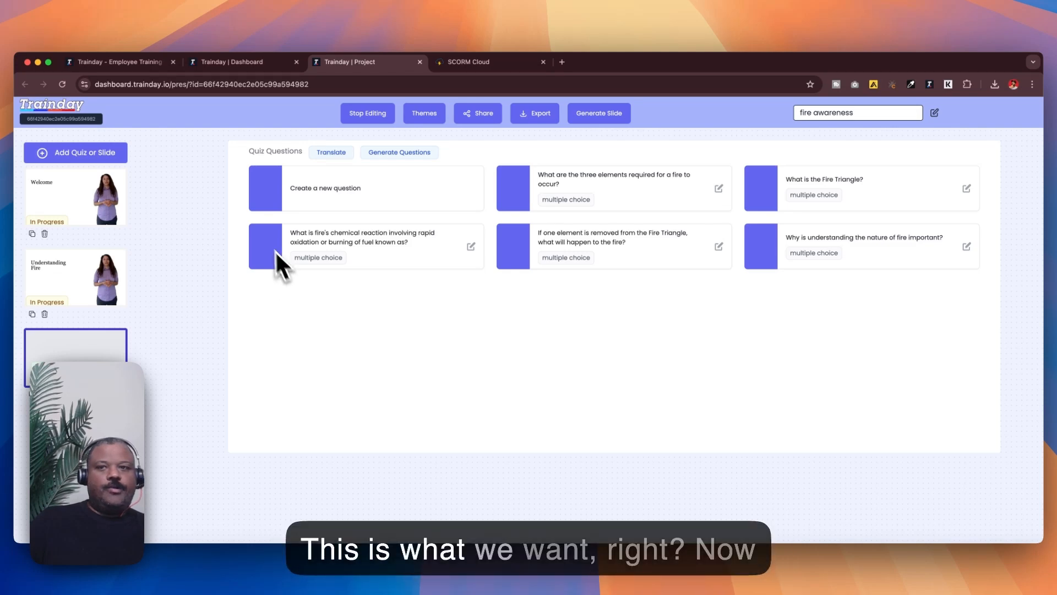
Step: Add a quiz module after the Fire Prevention Strategies slide
{"action": "scroll", "coordinate": [89, 287], "scroll_direction": "down", "scroll_amount": 3}
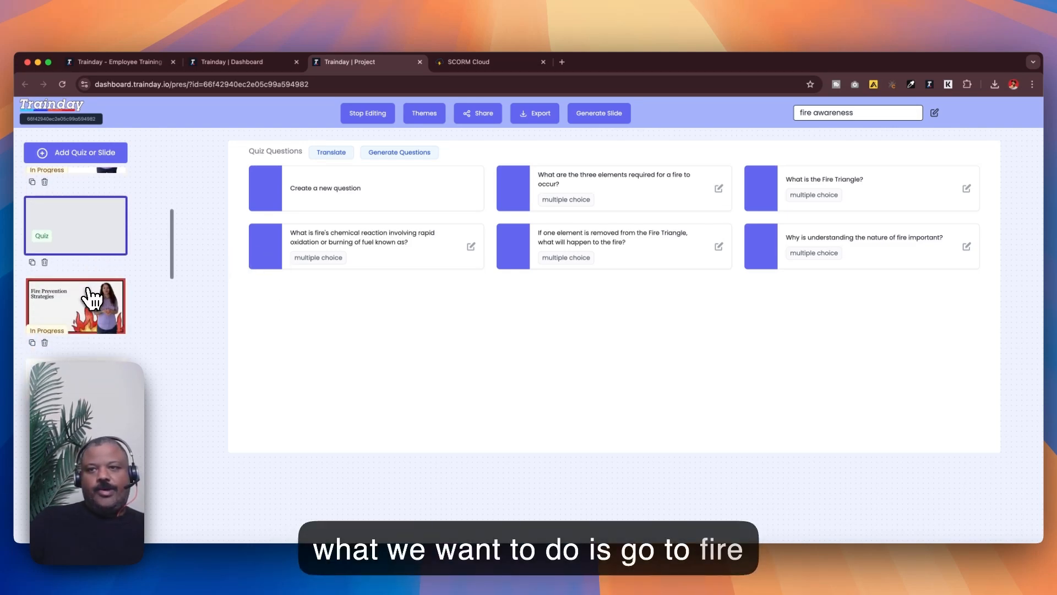
{"action": "left_click", "coordinate": [92, 300]}
{"action": "left_click", "coordinate": [98, 151]}
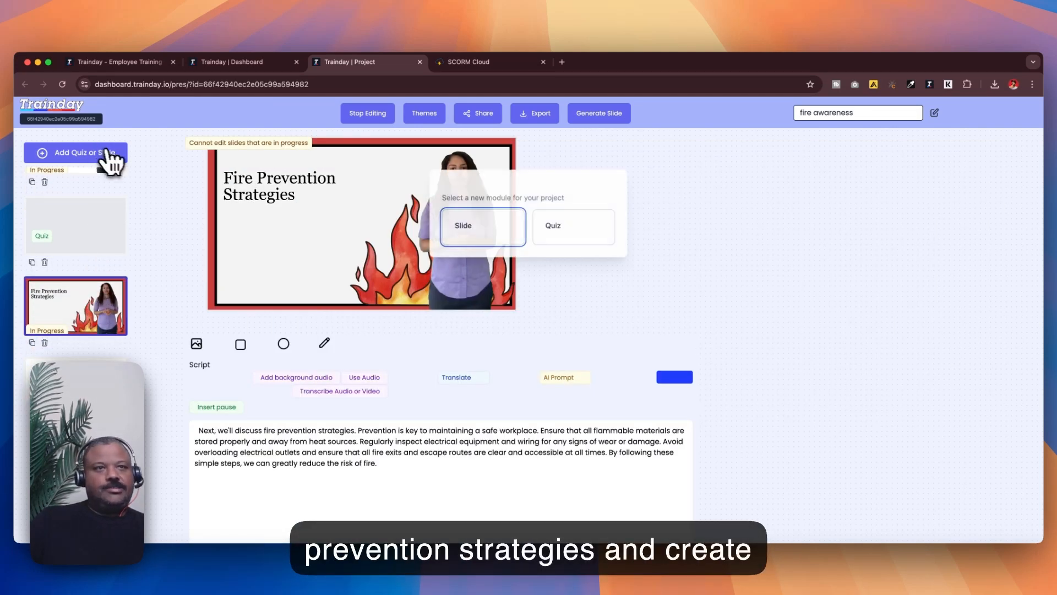
{"action": "left_click", "coordinate": [561, 229]}
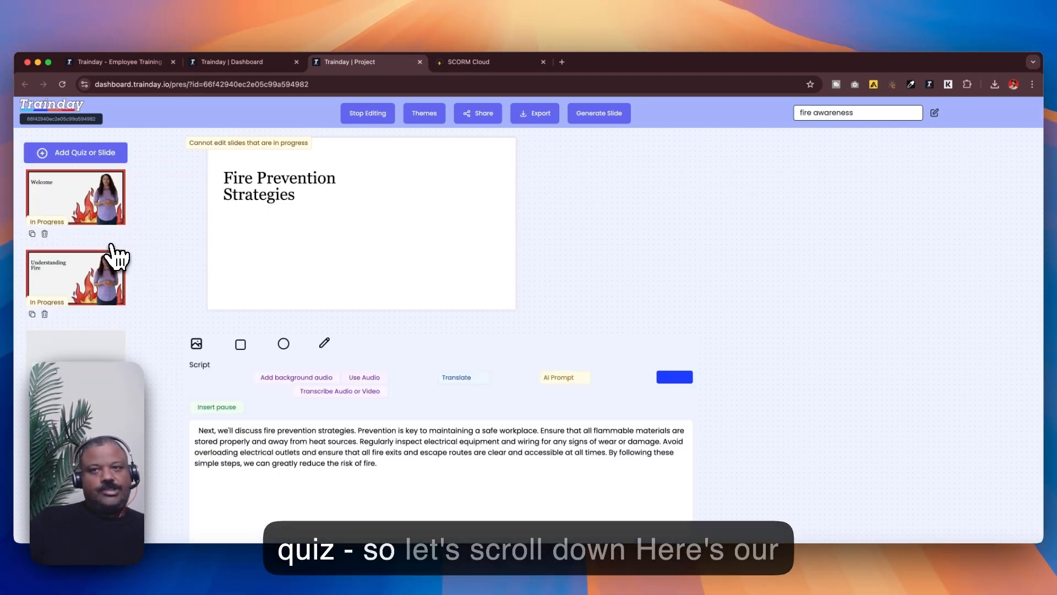
Step: Generate 5 quiz questions for the second quiz based on the Fire Prevention Strategies slide
{"action": "scroll", "coordinate": [104, 259], "scroll_direction": "down", "scroll_amount": 5}
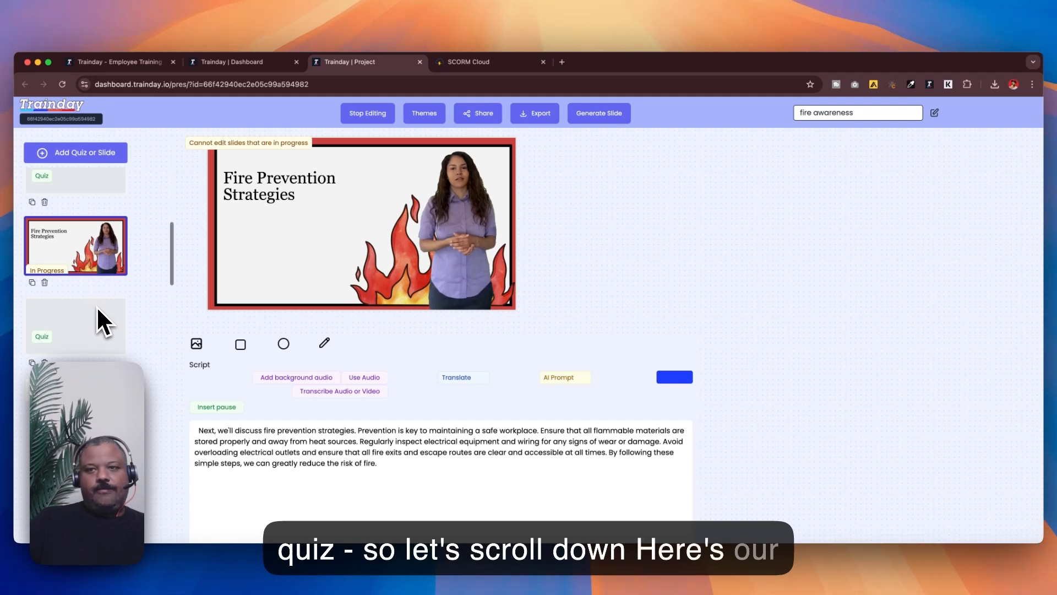
{"action": "left_click", "coordinate": [98, 314]}
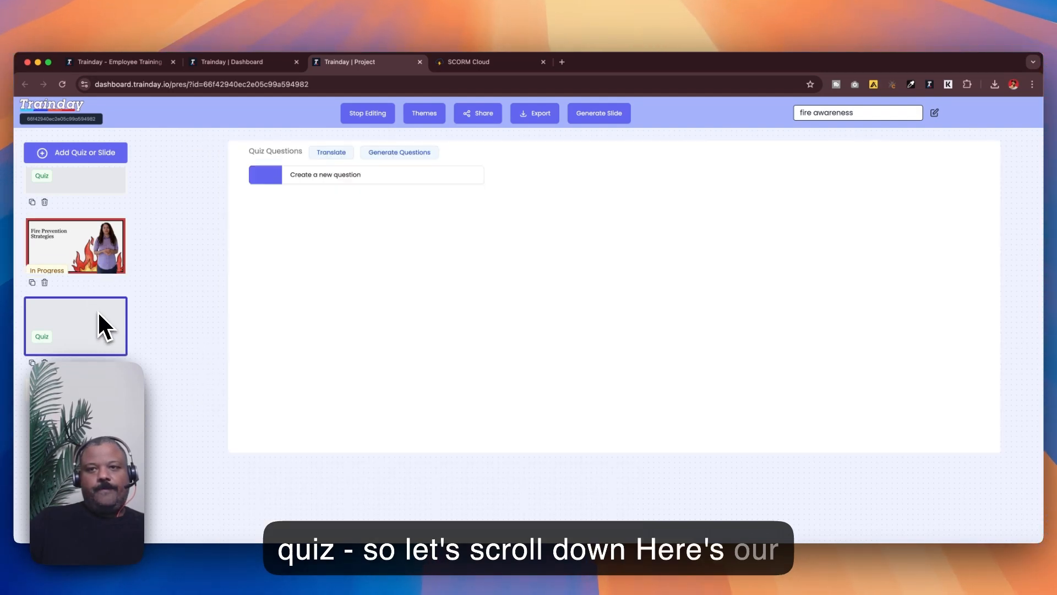
{"action": "left_click", "coordinate": [434, 161]}
{"action": "left_click", "coordinate": [579, 230]}
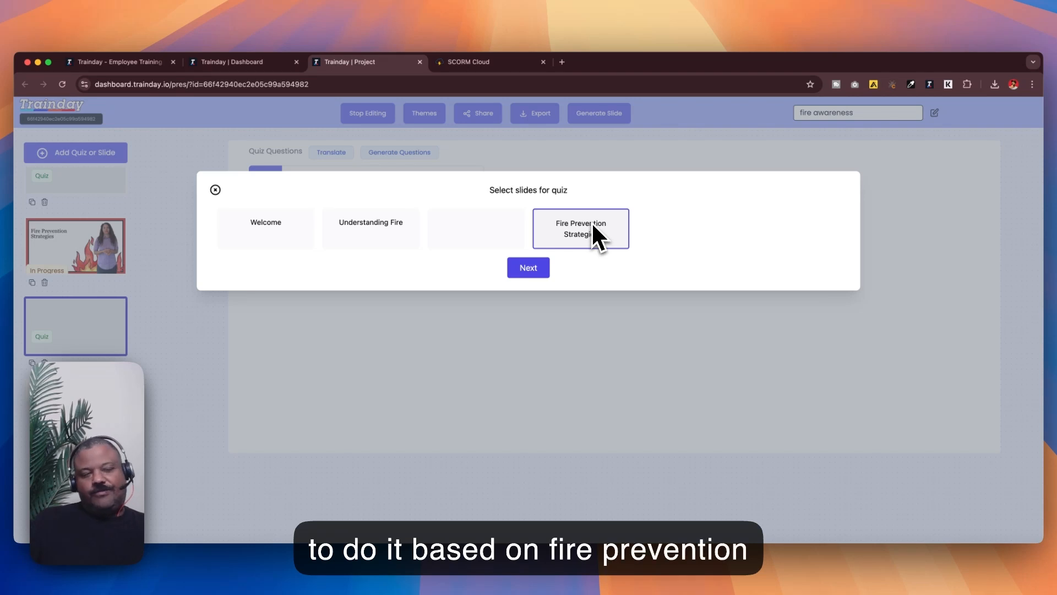
{"action": "left_click", "coordinate": [547, 267]}
{"action": "left_click", "coordinate": [616, 205]}
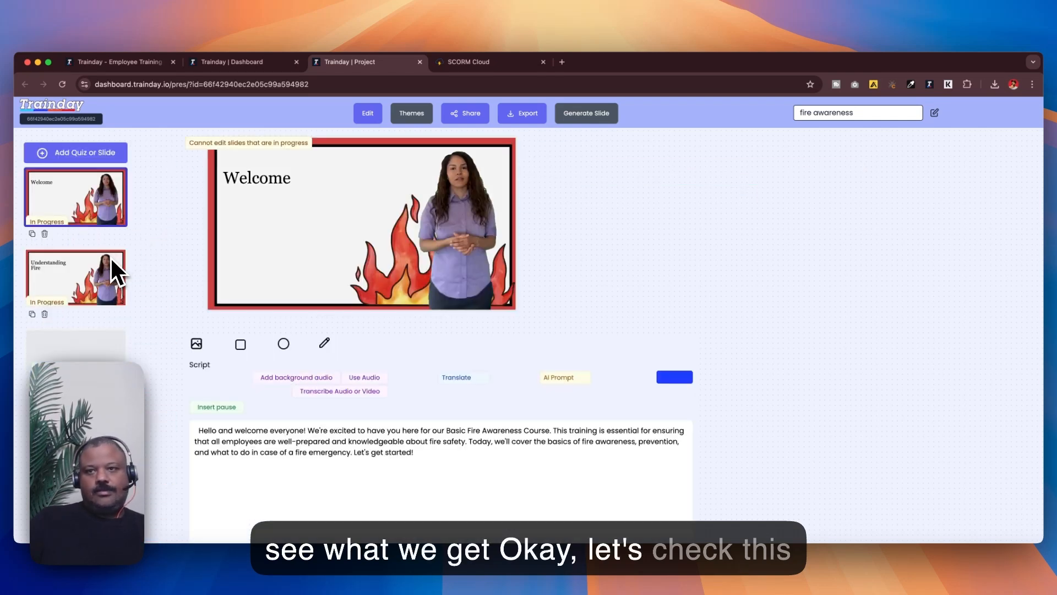
Step: Open the second quiz to review its generated questions
{"action": "scroll", "coordinate": [110, 257], "scroll_direction": "down", "scroll_amount": 4}
{"action": "scroll", "coordinate": [110, 258], "scroll_direction": "down", "scroll_amount": 2}
{"action": "left_click", "coordinate": [89, 324]}
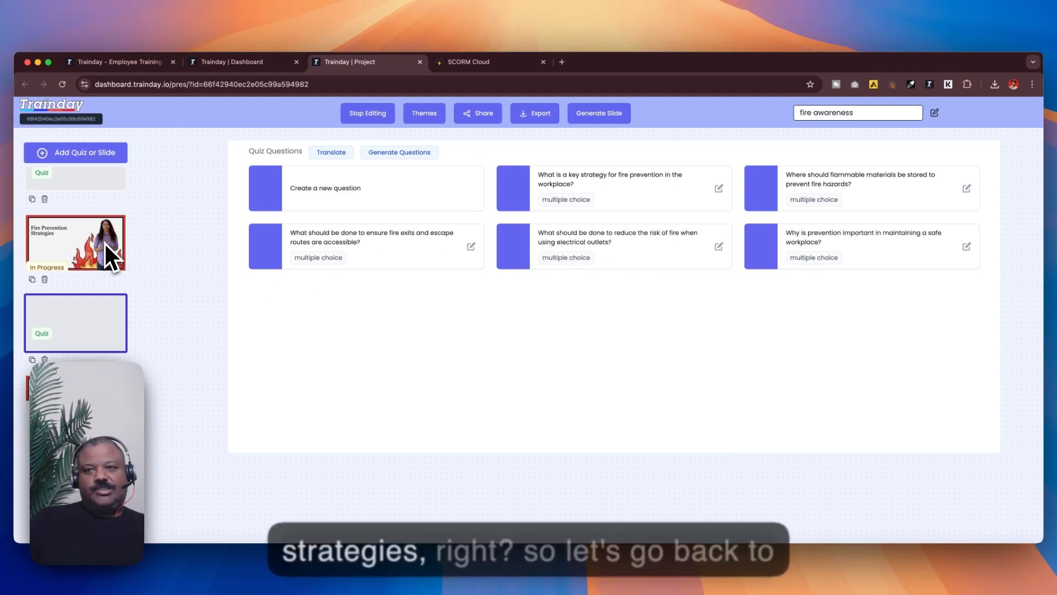
{"action": "scroll", "coordinate": [105, 241], "scroll_direction": "up", "scroll_amount": 5}
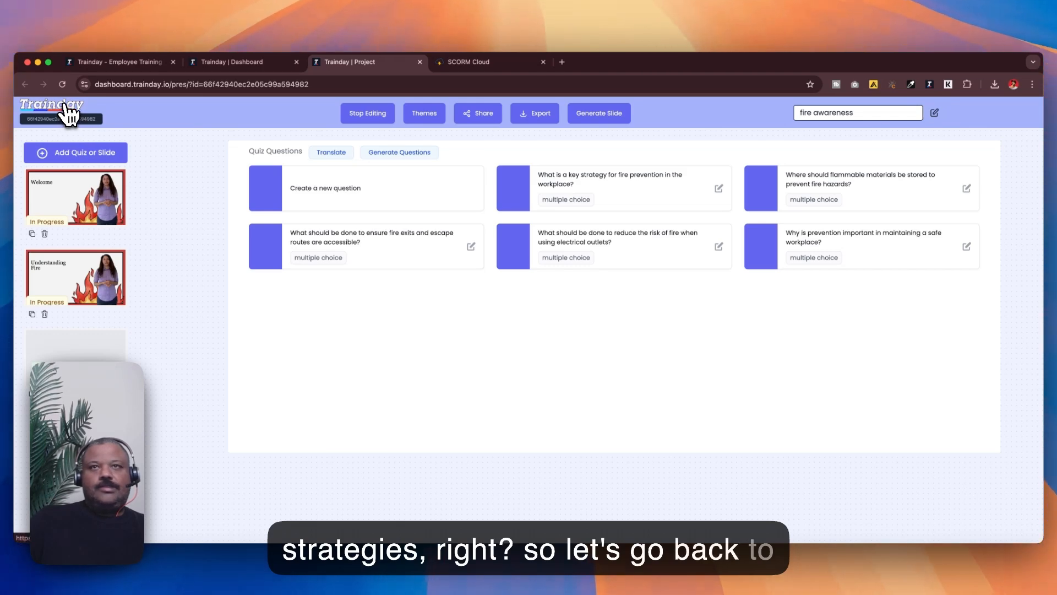
Step: Return to the projects dashboard and open the fire awareness project in a new tab
{"action": "left_click", "coordinate": [68, 110]}
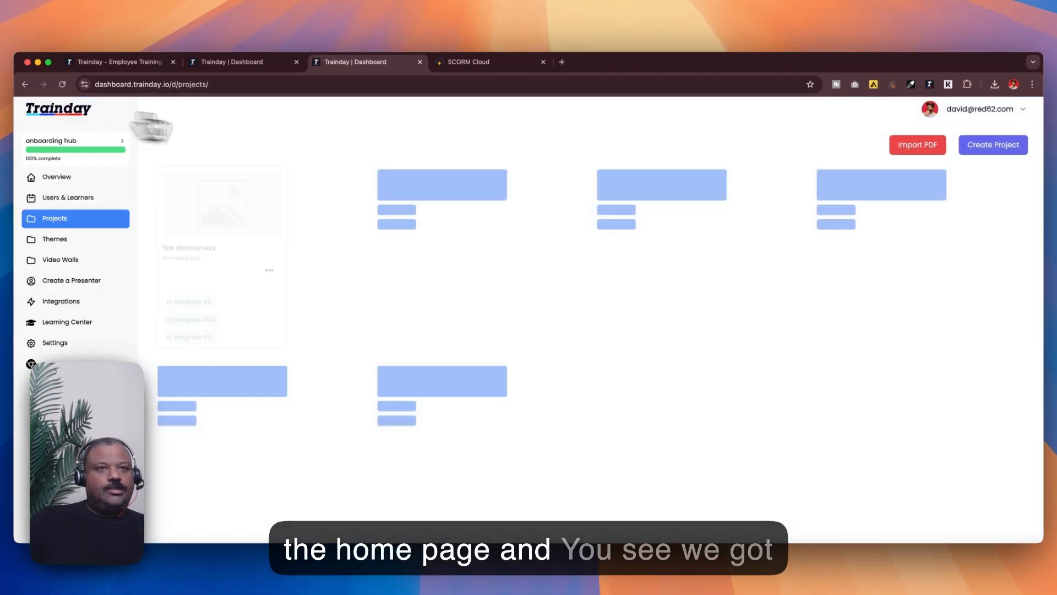
{"action": "scroll", "coordinate": [306, 165], "scroll_direction": "down", "scroll_amount": 1}
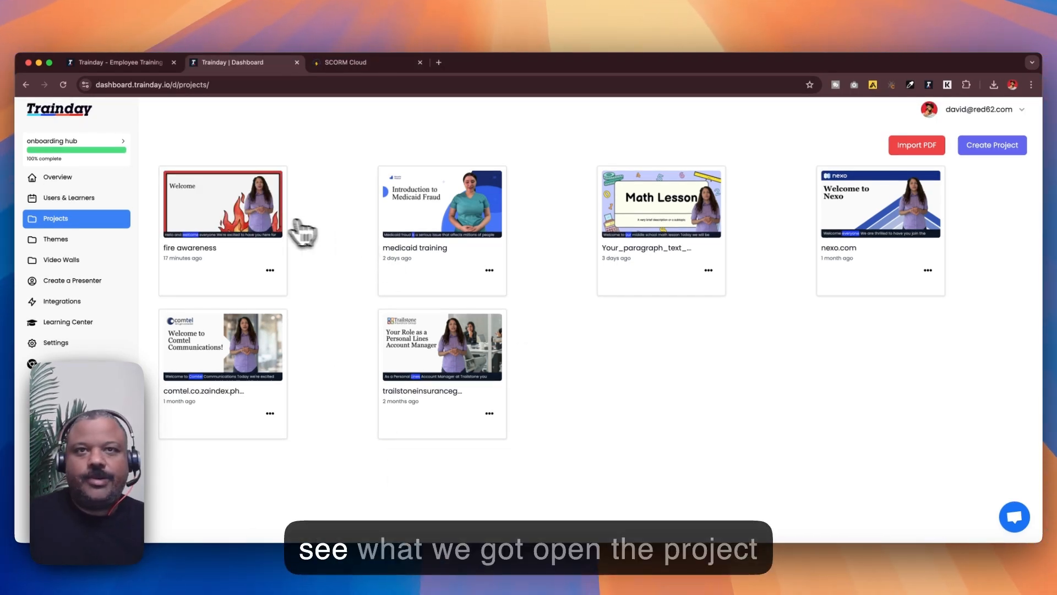
{"action": "right_click", "coordinate": [260, 216]}
{"action": "left_click", "coordinate": [270, 220]}
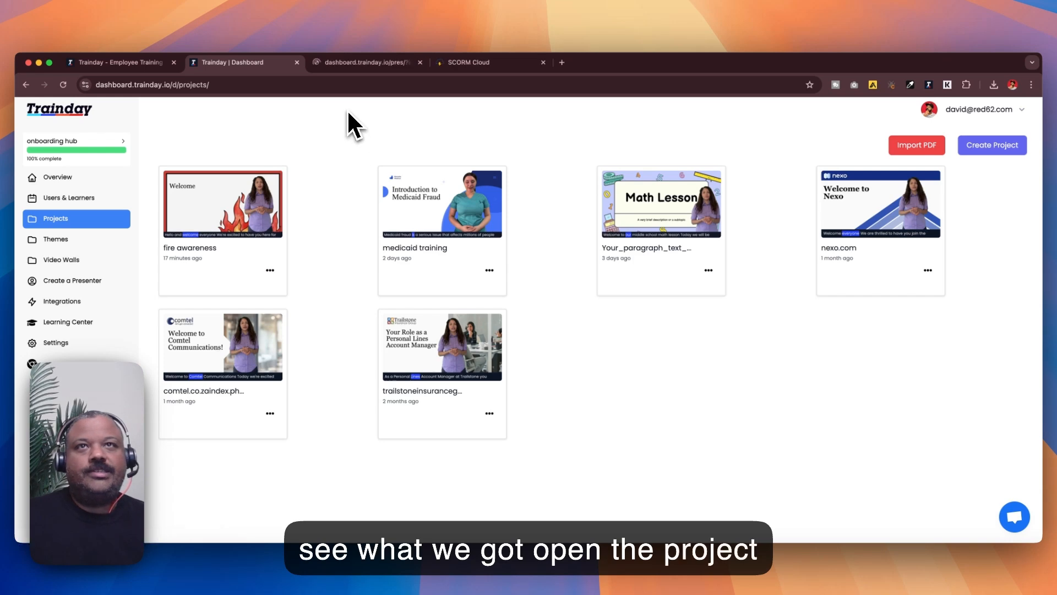
Step: Switch to the fire awareness project and play the Welcome slide's avatar video preview
{"action": "left_click", "coordinate": [360, 64]}
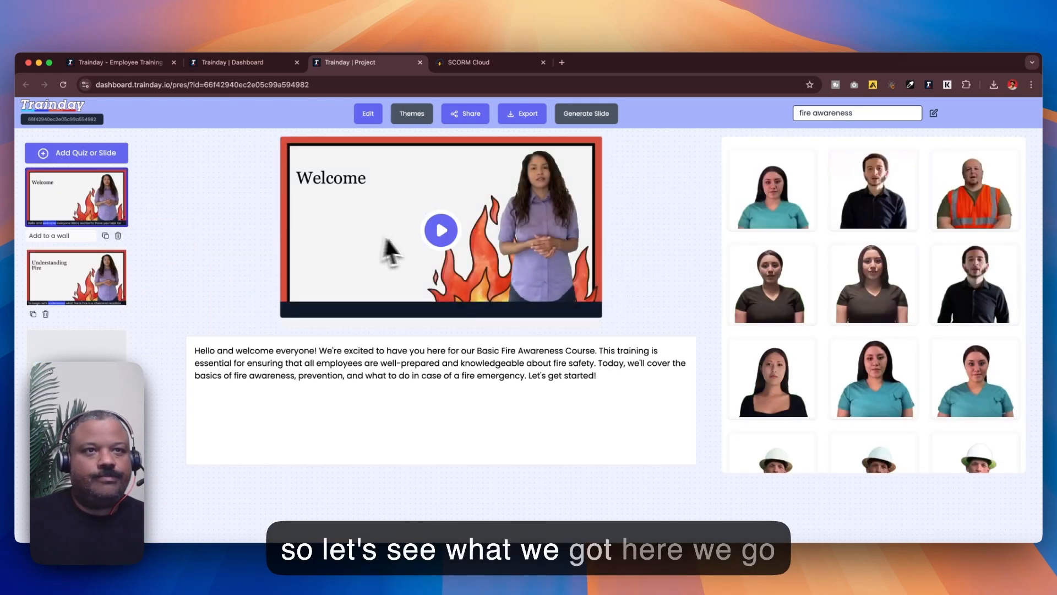
{"action": "left_click", "coordinate": [466, 250]}
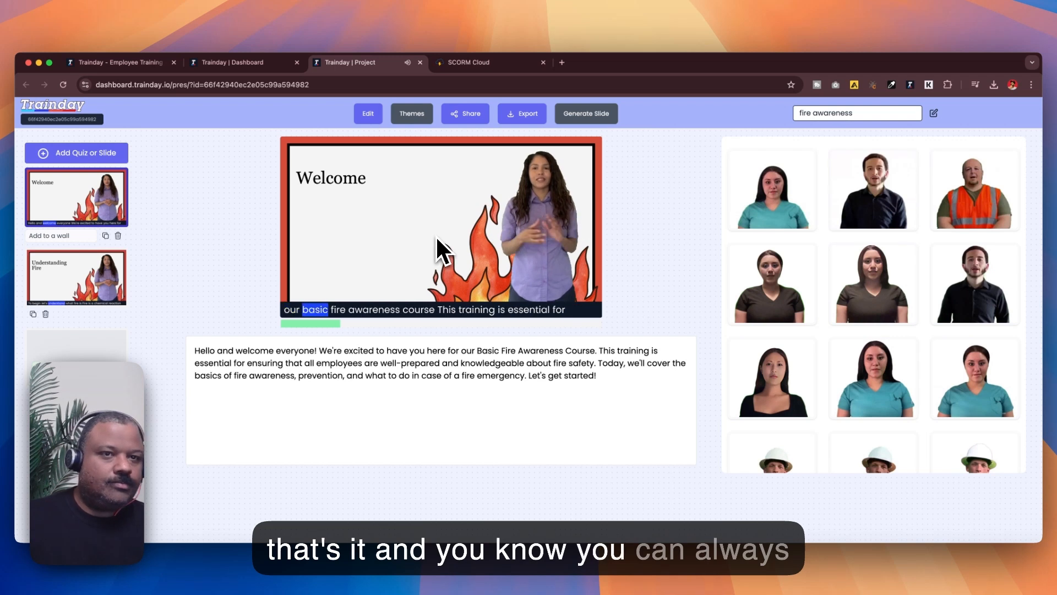
{"action": "left_click", "coordinate": [406, 242]}
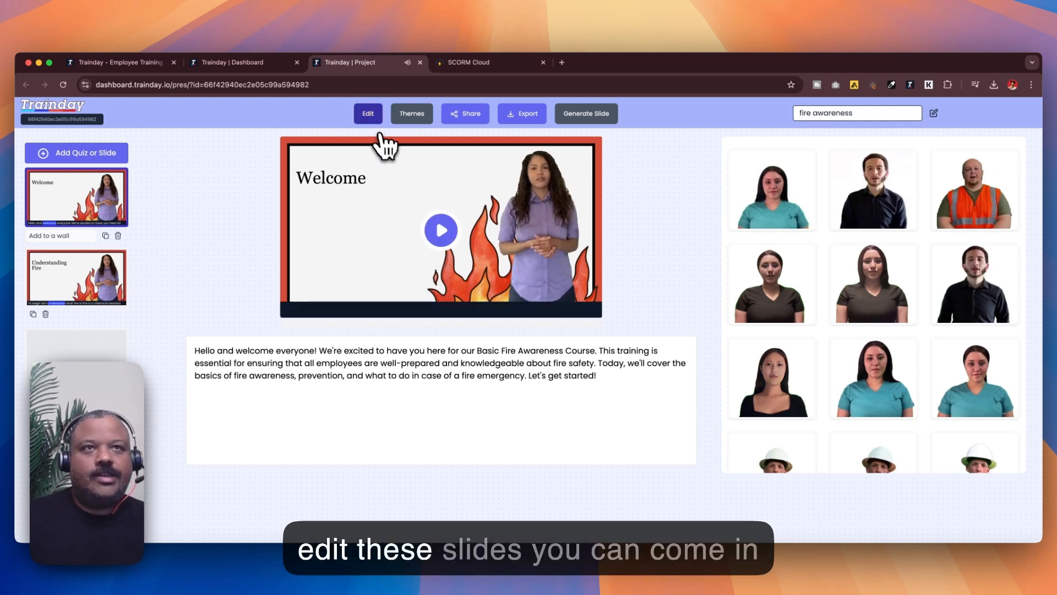
Step: Edit the Welcome slide's title text to read "Welcome to Fire Awareness Training" and close the text editor
{"action": "left_click", "coordinate": [369, 116]}
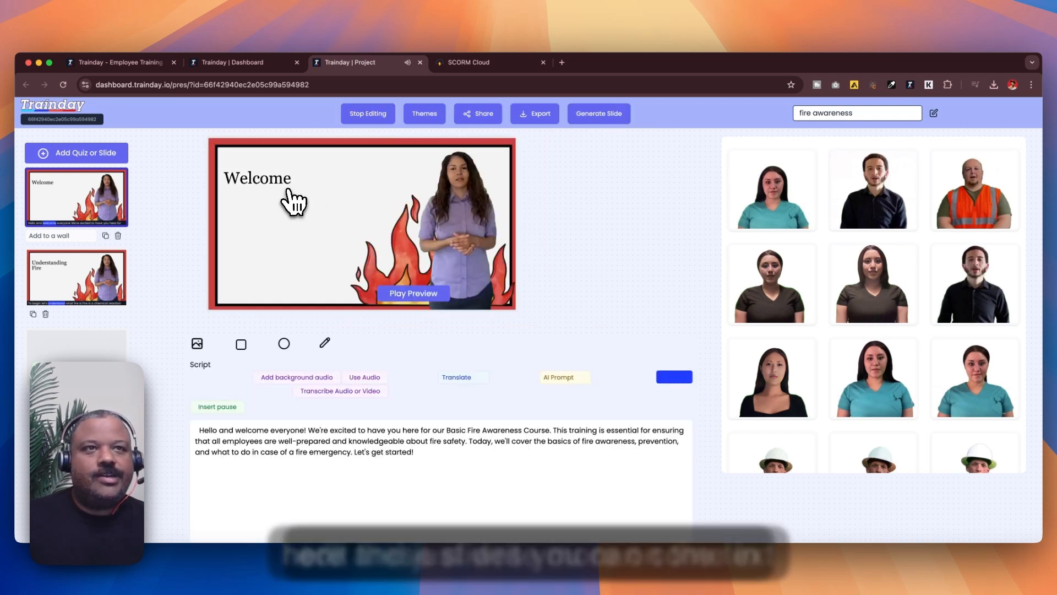
{"action": "left_click", "coordinate": [288, 190]}
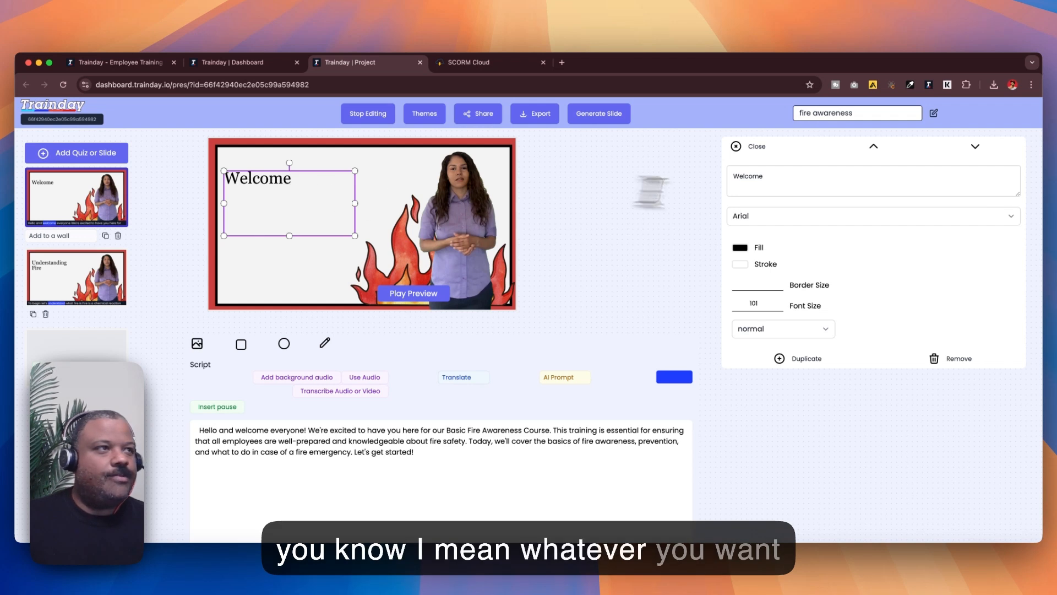
{"action": "left_click", "coordinate": [824, 187]}
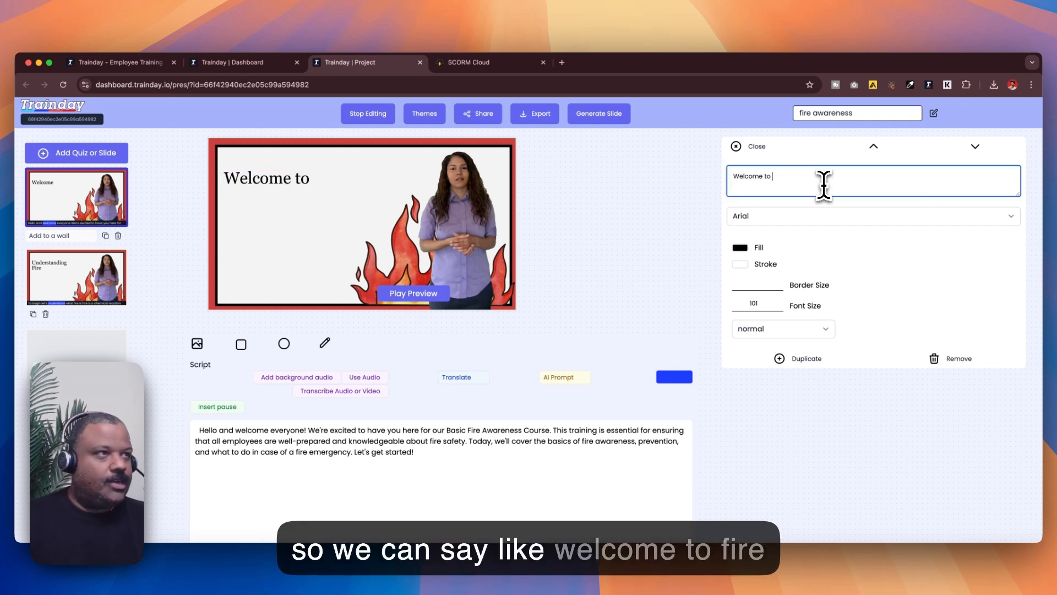
{"action": "type", "text": "to Fire"}
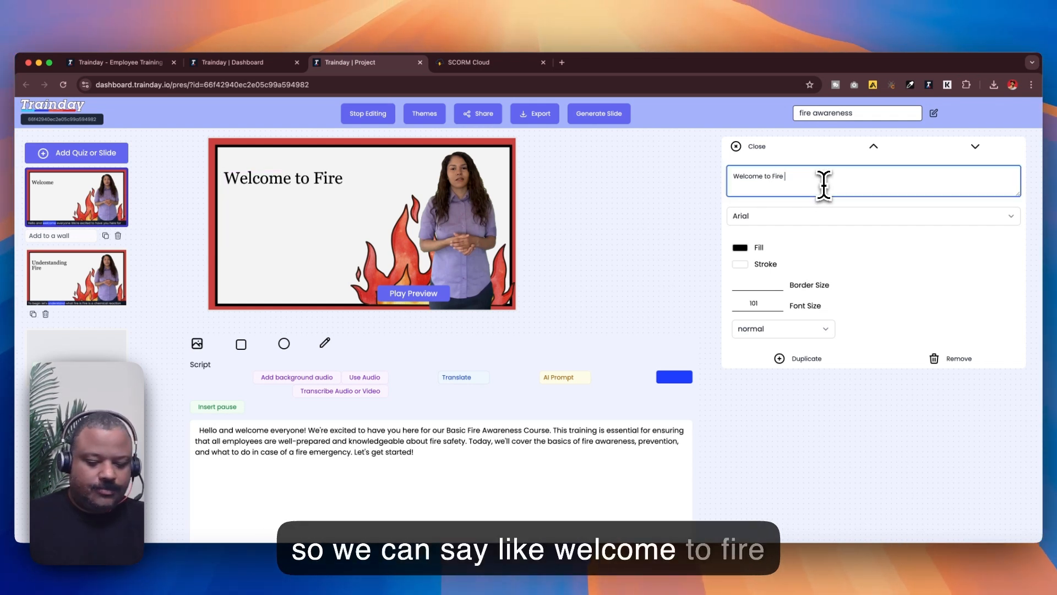
{"action": "type", "text": " Awarness Training"}
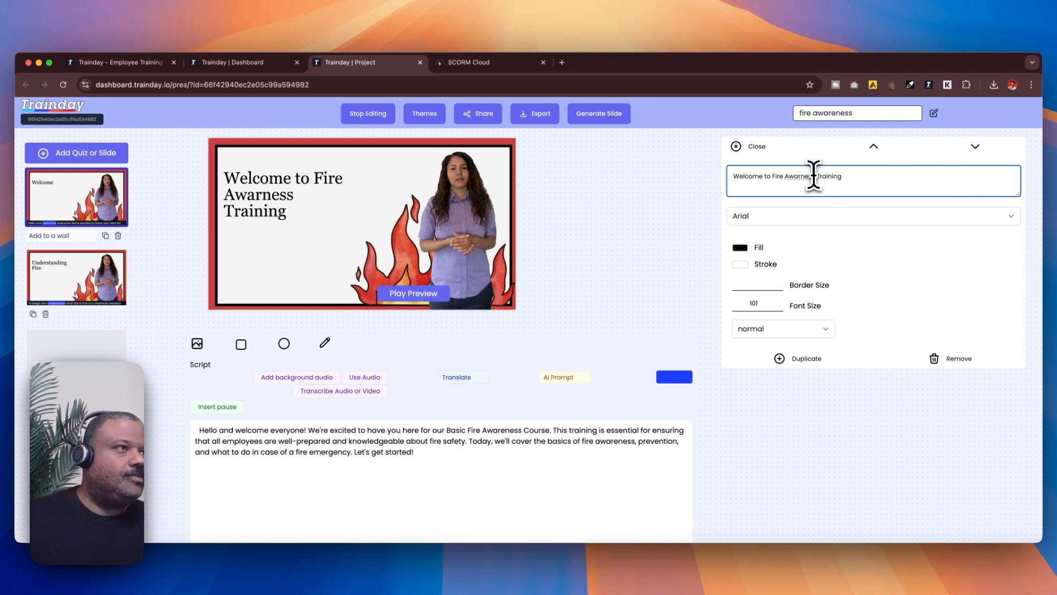
{"action": "left_click", "coordinate": [802, 177]}
{"action": "type", "text": "e"}
{"action": "left_click", "coordinate": [738, 148]}
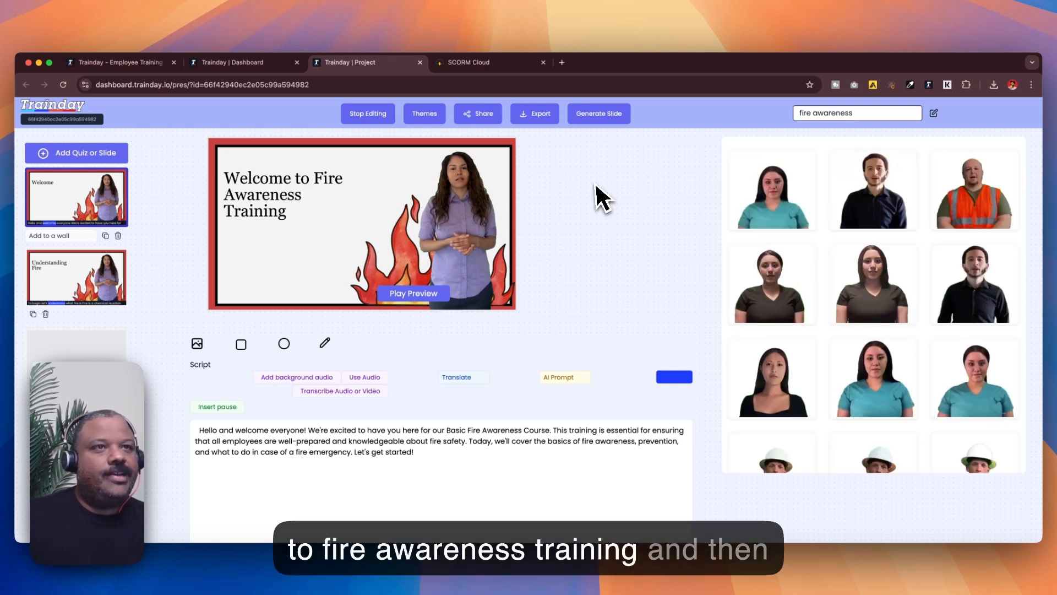
Step: Start regenerating the Welcome slide and cancel at the captions prompt
{"action": "left_click", "coordinate": [595, 116]}
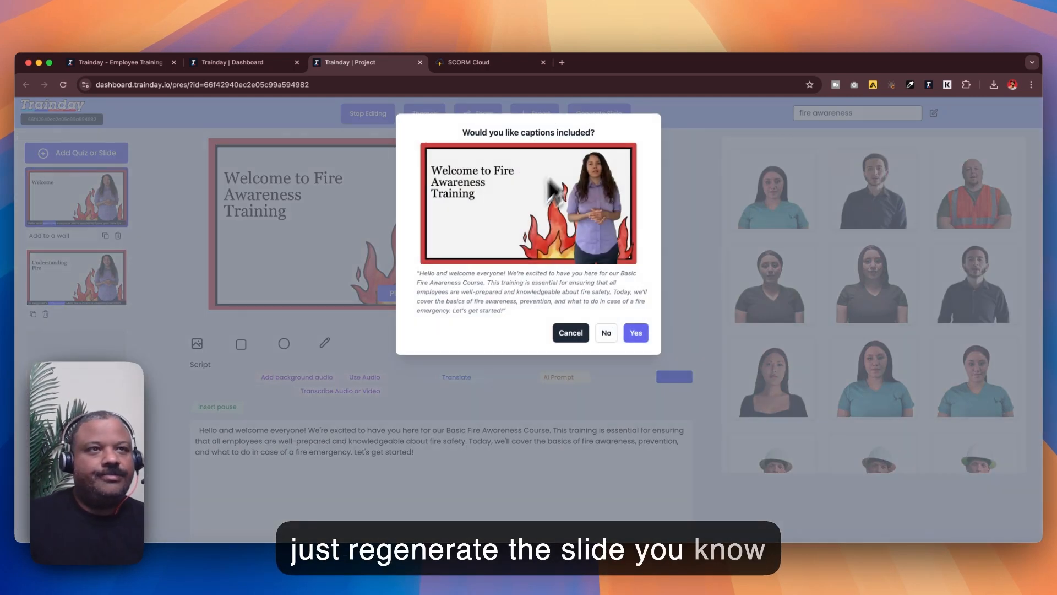
{"action": "left_click", "coordinate": [570, 334]}
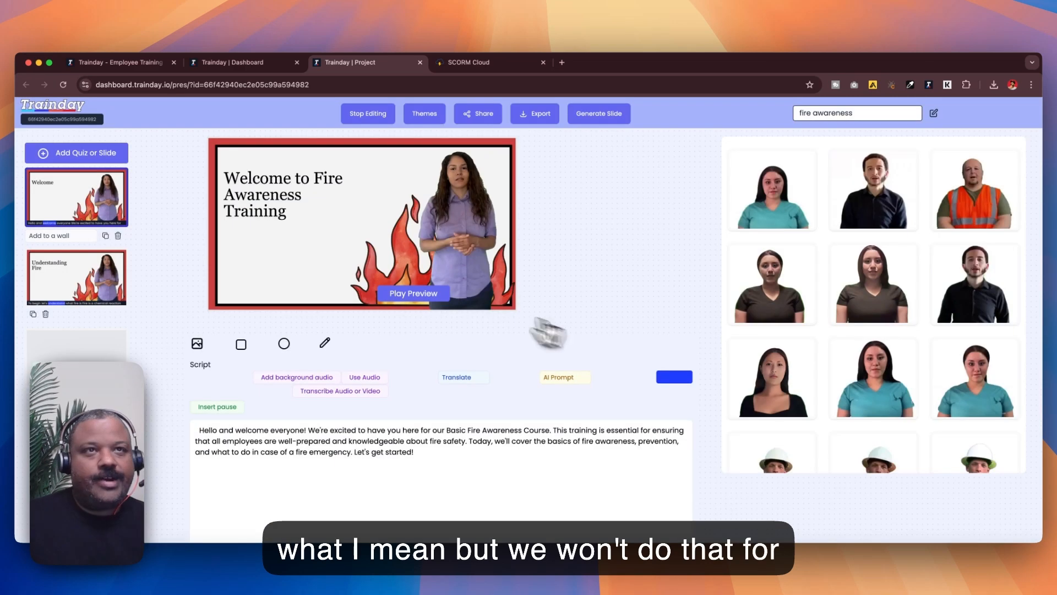
Step: Preview the Understanding Fire slide video, then open the Fire Prevention Strategies slide and play it
{"action": "left_click", "coordinate": [64, 278]}
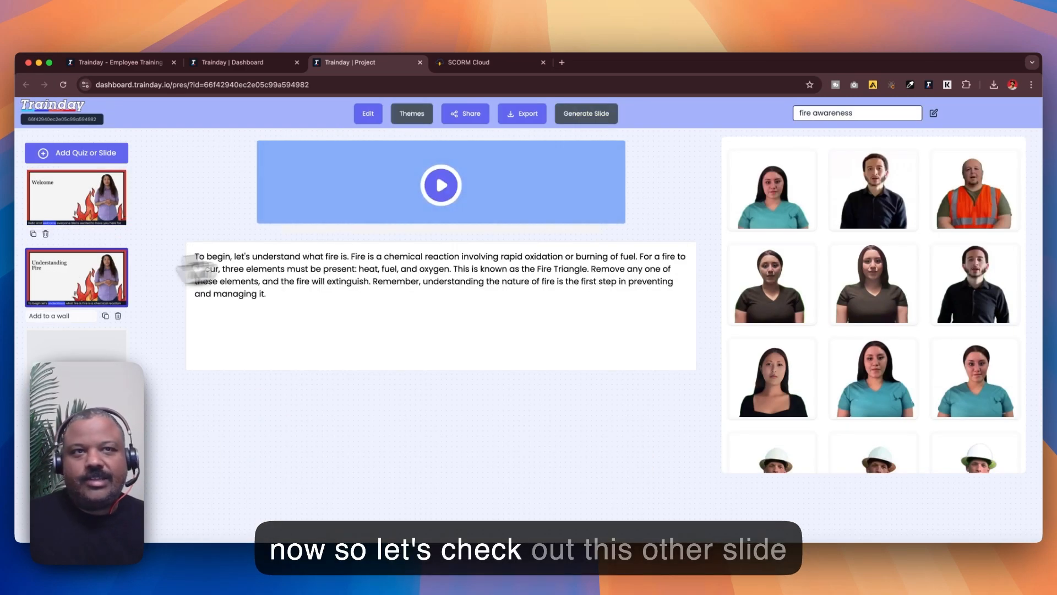
{"action": "left_click", "coordinate": [448, 253]}
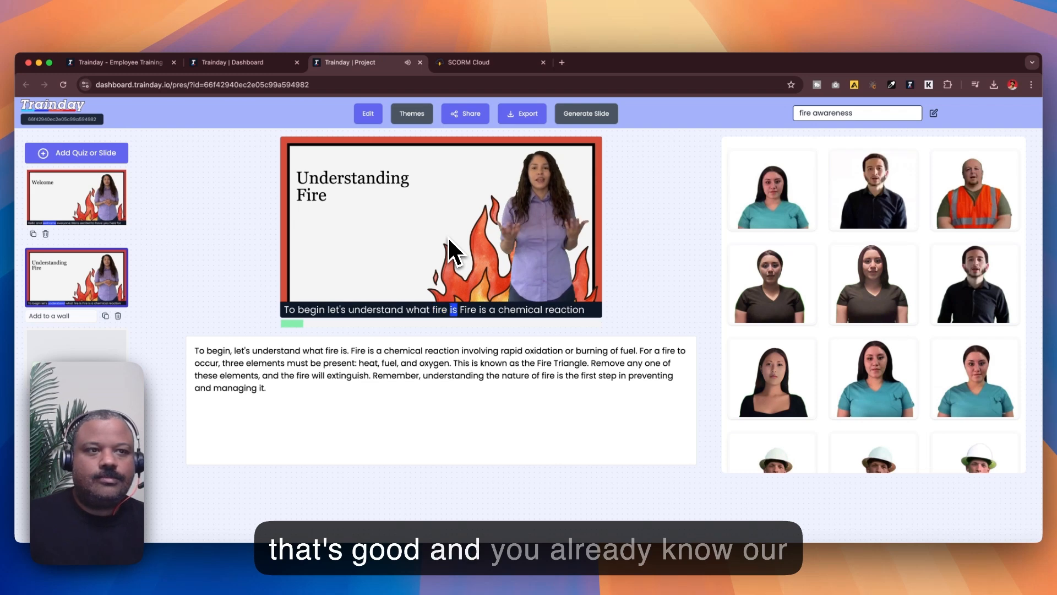
{"action": "left_click", "coordinate": [448, 236]}
{"action": "scroll", "coordinate": [48, 266], "scroll_direction": "down", "scroll_amount": 4}
{"action": "scroll", "coordinate": [47, 266], "scroll_direction": "down", "scroll_amount": 2}
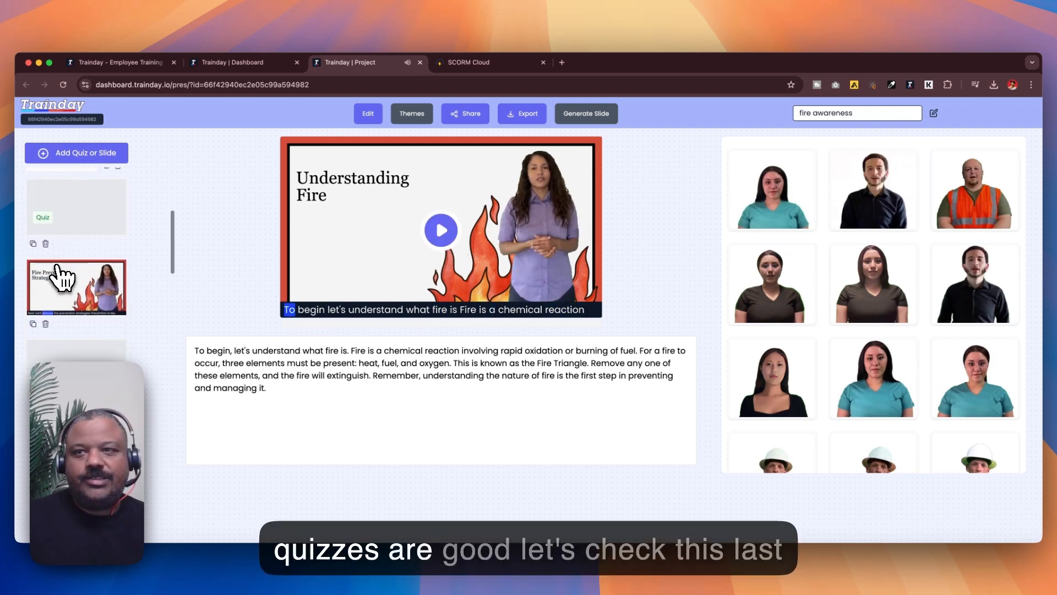
{"action": "left_click", "coordinate": [65, 281]}
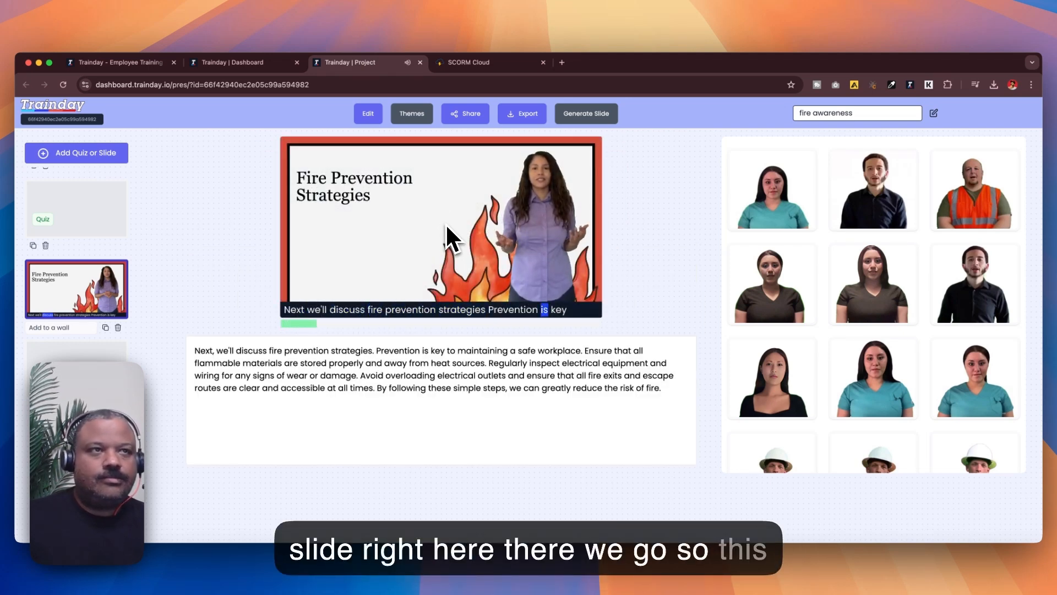
Step: Export as SCORM, selecting Welcome, Understanding Fire, the first quiz, Fire Prevention Strategies and the second quiz in order
{"action": "left_click", "coordinate": [508, 114]}
{"action": "left_click", "coordinate": [465, 165]}
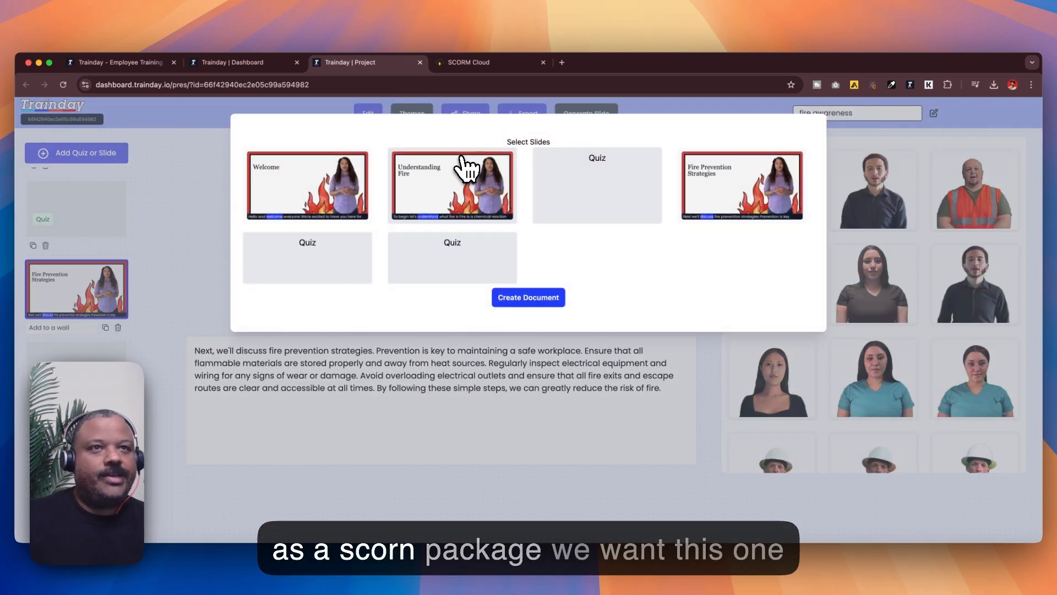
{"action": "left_click", "coordinate": [336, 190]}
{"action": "left_click", "coordinate": [441, 190]}
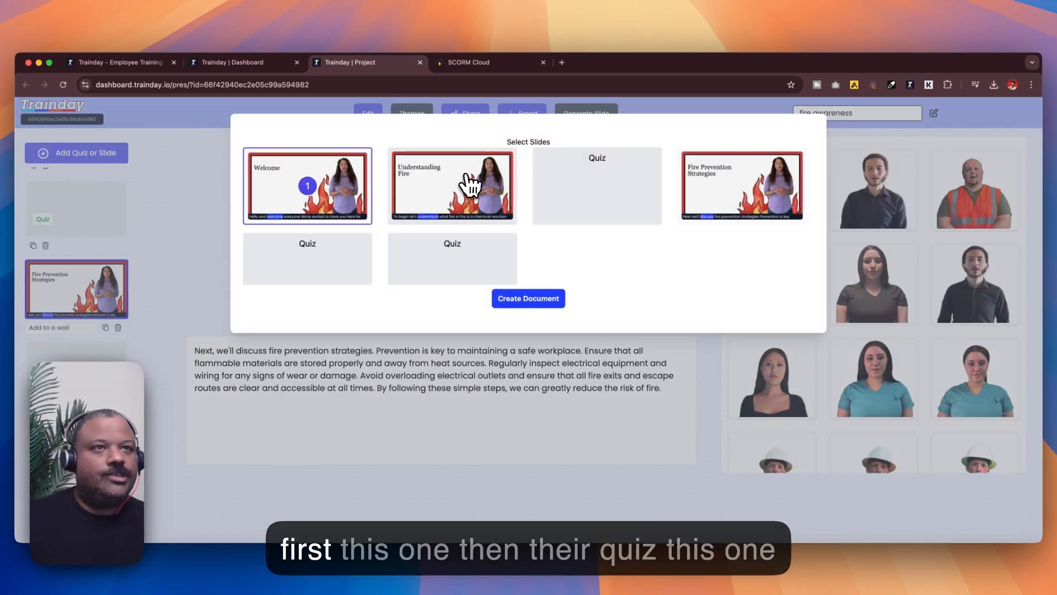
{"action": "left_click", "coordinate": [588, 188]}
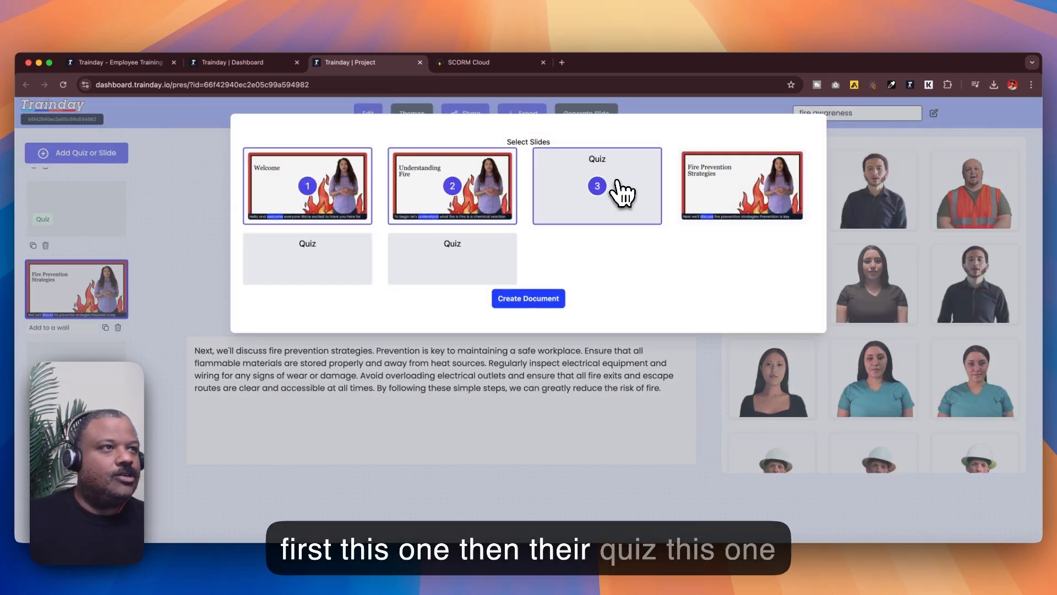
{"action": "left_click", "coordinate": [710, 188]}
{"action": "left_click", "coordinate": [340, 253]}
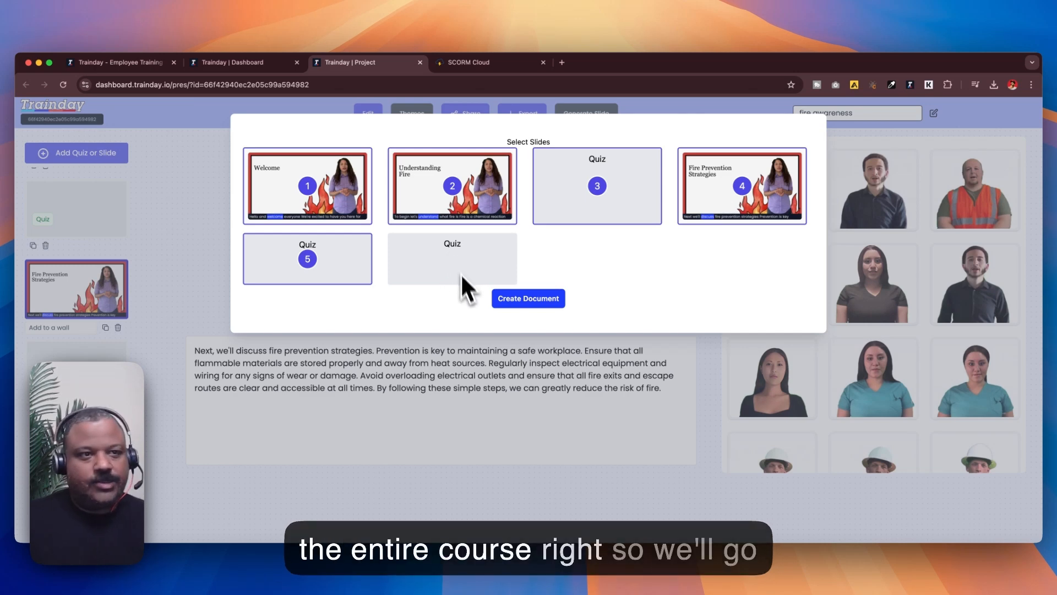
Step: Create the SCORM document and download the SCORM 1.2 package
{"action": "left_click", "coordinate": [504, 309]}
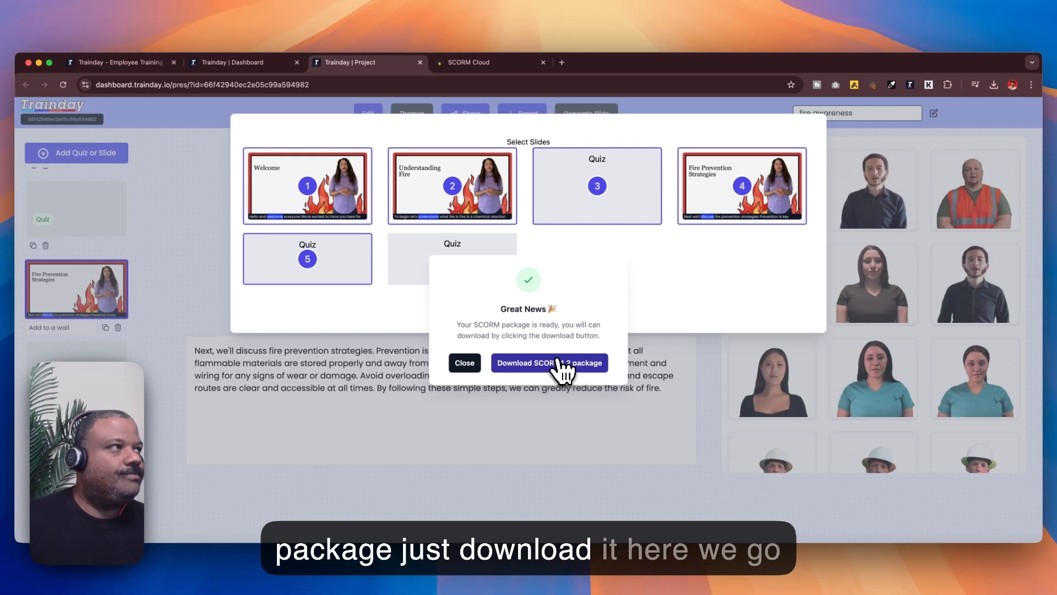
{"action": "left_click", "coordinate": [557, 369]}
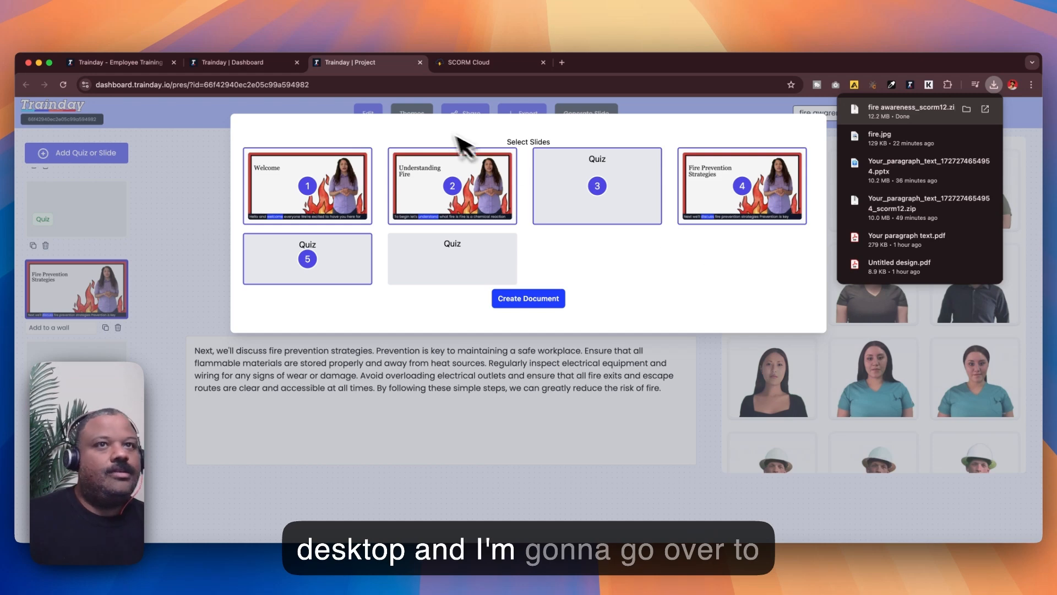
{"action": "left_click", "coordinate": [193, 113]}
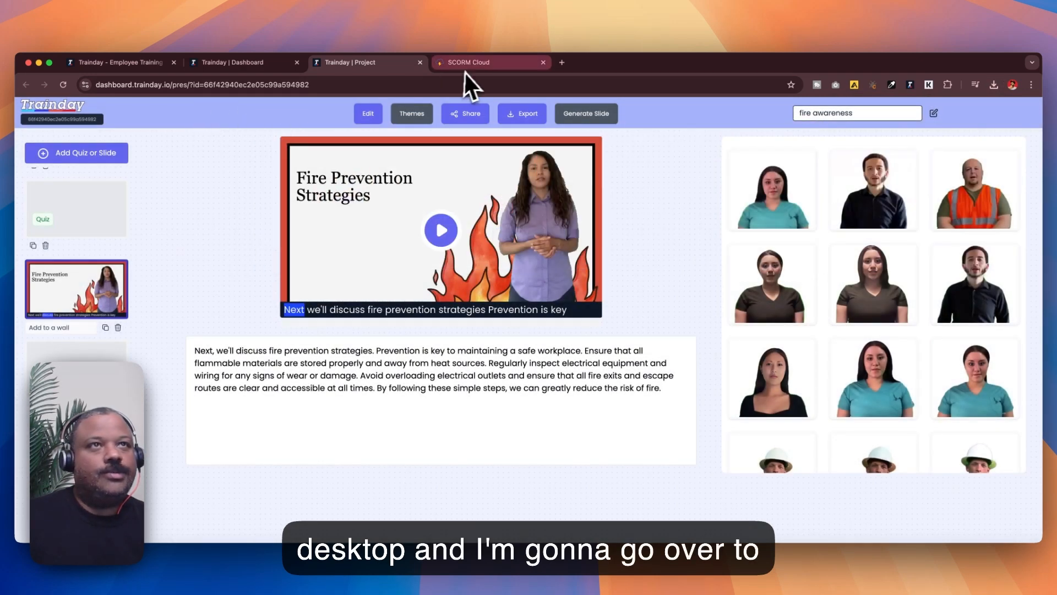
Step: Switch to SCORM Cloud and import the fire awareness_scorm12.zip file as a new course
{"action": "left_click", "coordinate": [468, 65]}
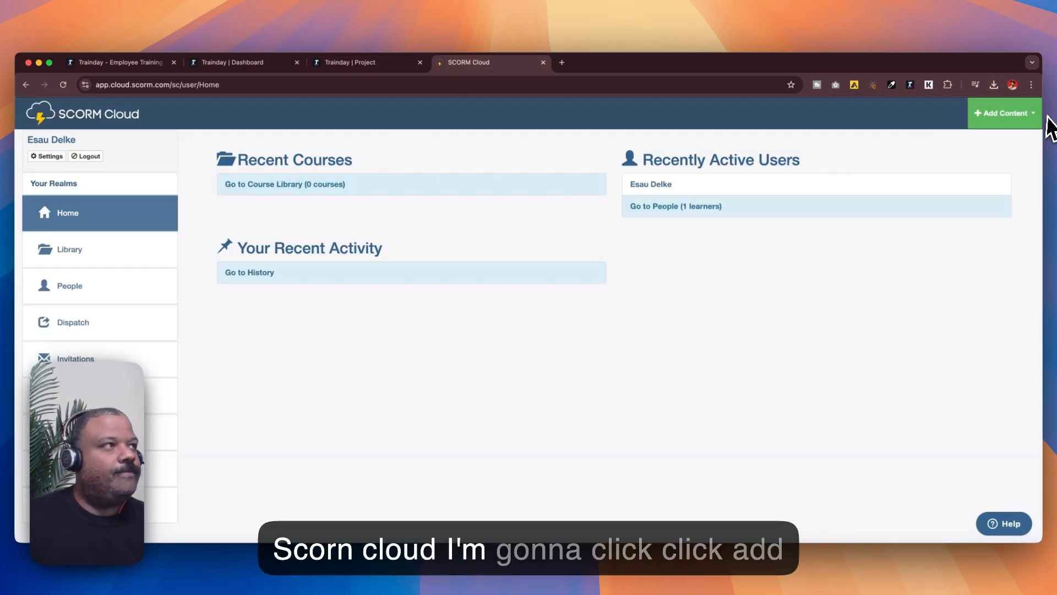
{"action": "left_click", "coordinate": [969, 125]}
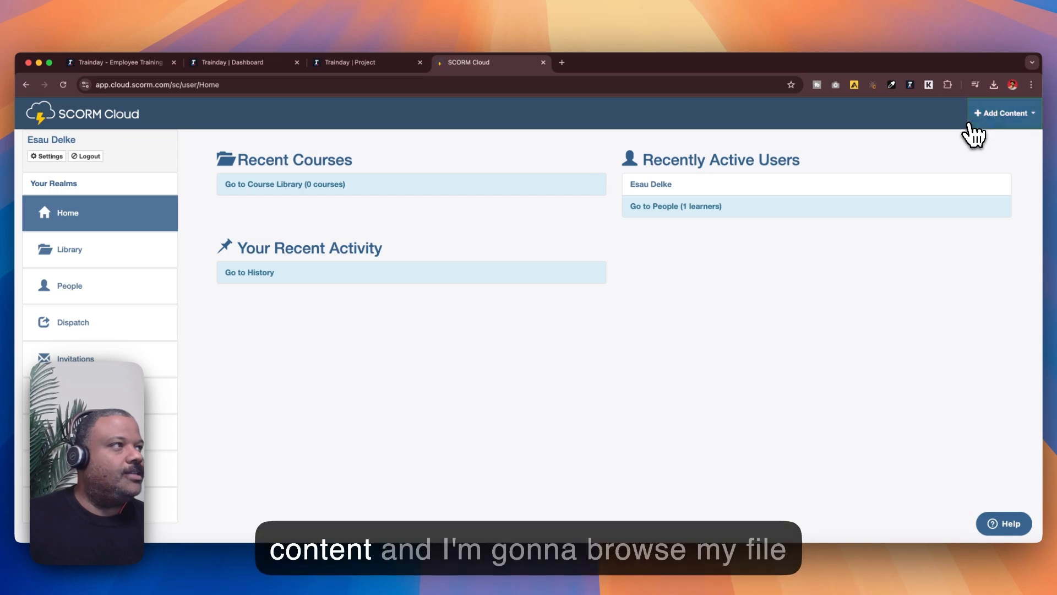
{"action": "left_click", "coordinate": [938, 144]}
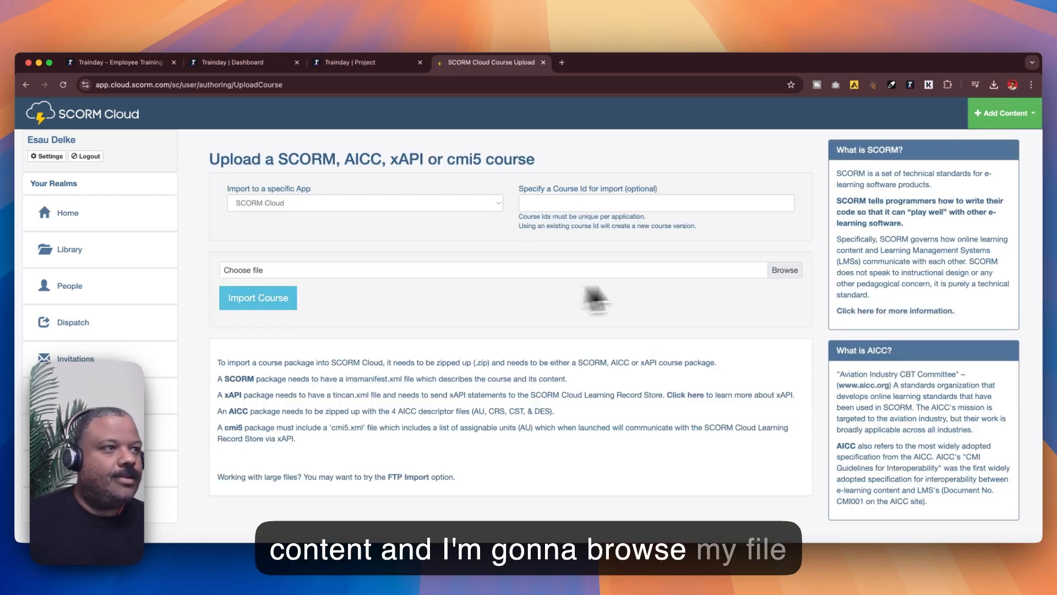
{"action": "left_click", "coordinate": [777, 278]}
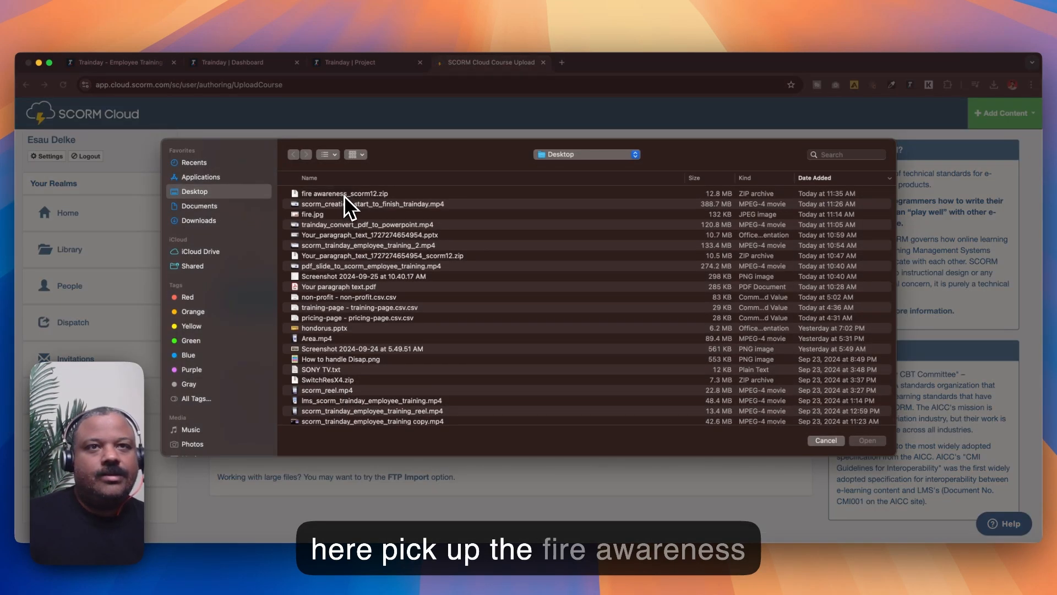
{"action": "left_click", "coordinate": [345, 195]}
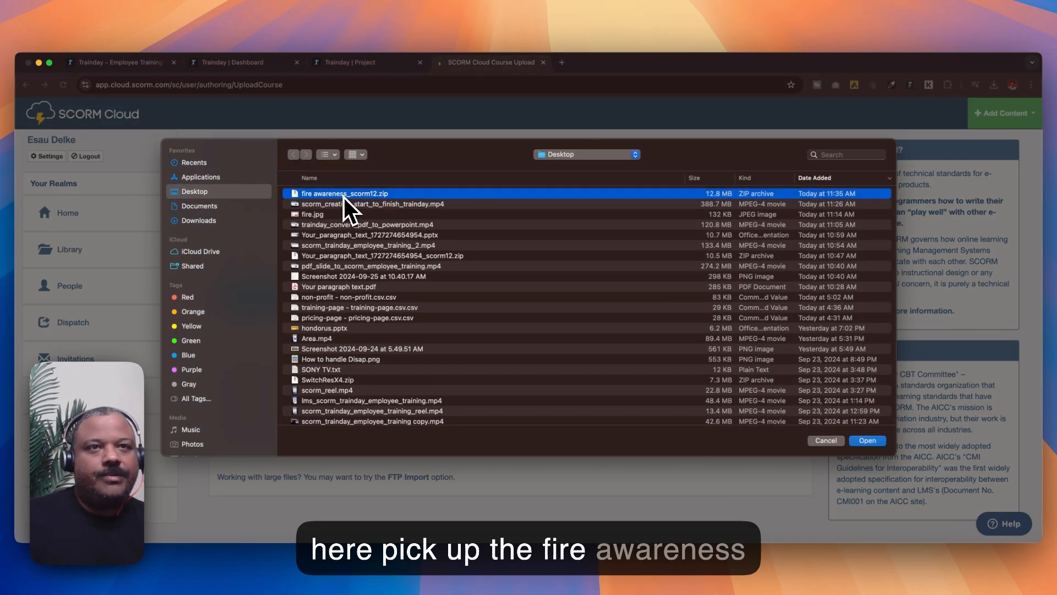
{"action": "double_click", "coordinate": [345, 195]}
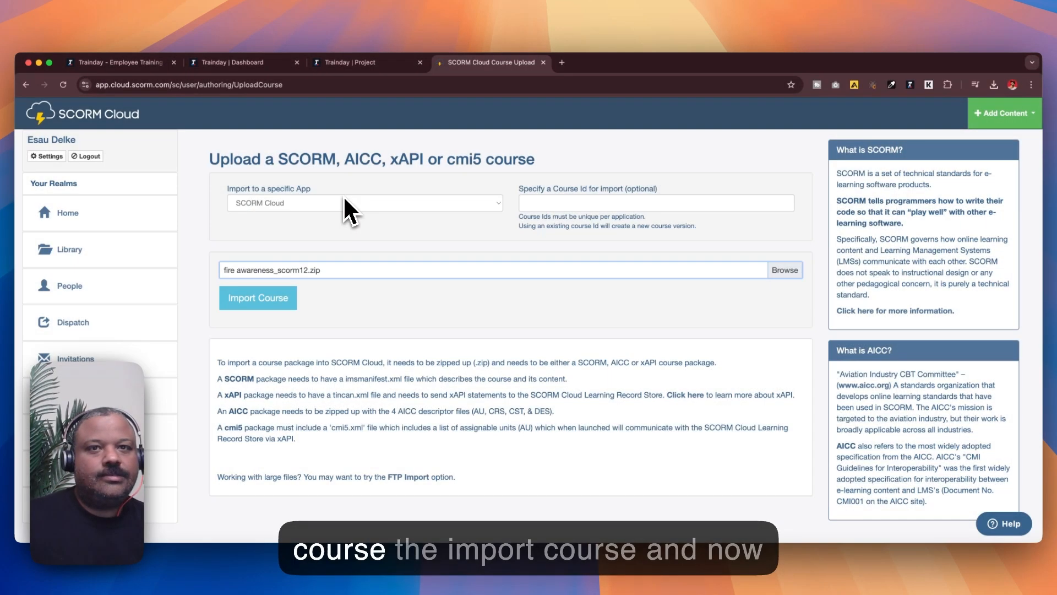
{"action": "left_click", "coordinate": [259, 308]}
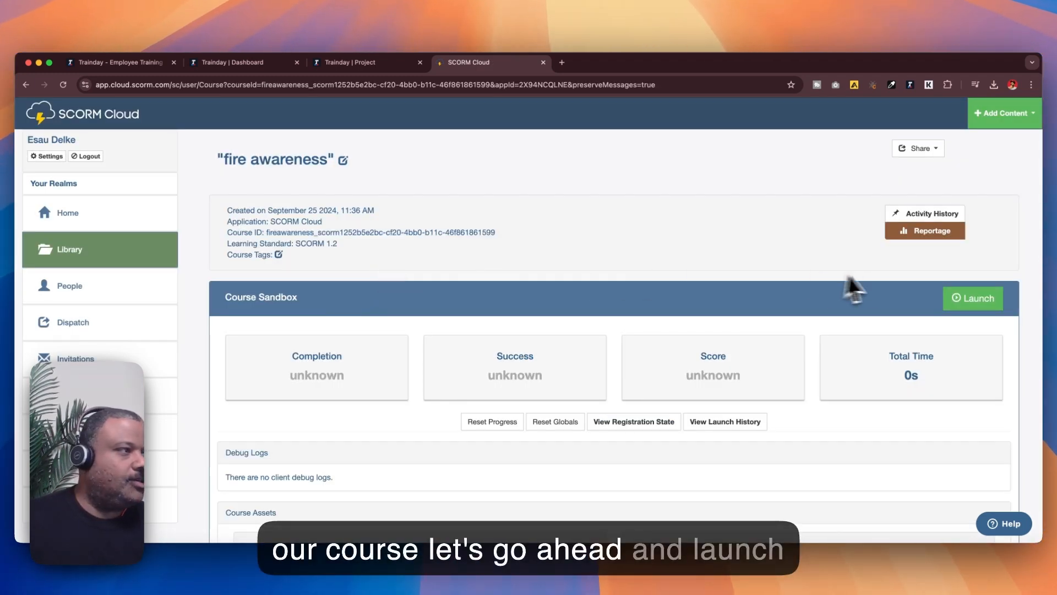
Step: Launch the imported fire awareness course in the SCORM Cloud player window
{"action": "left_click", "coordinate": [983, 299]}
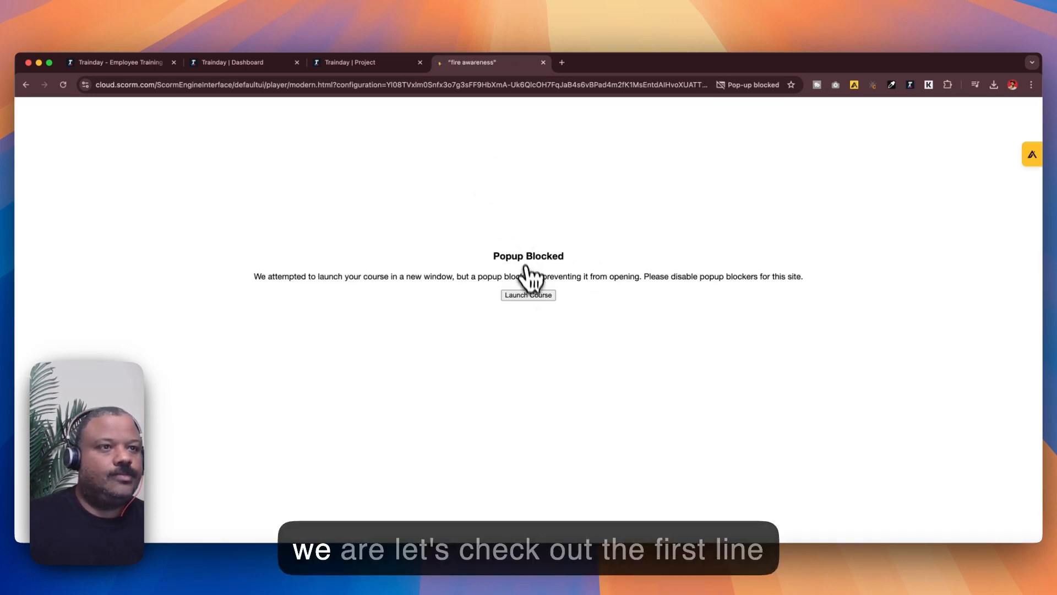
{"action": "left_click", "coordinate": [528, 295]}
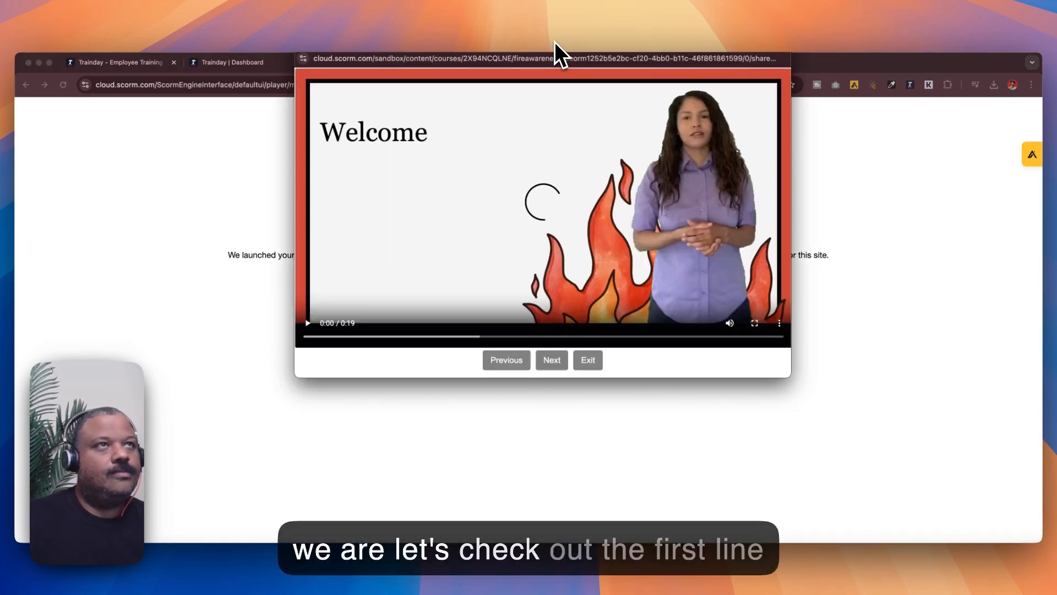
{"action": "left_click_drag", "start_coordinate": [528, 104], "coordinate": [530, 107]}
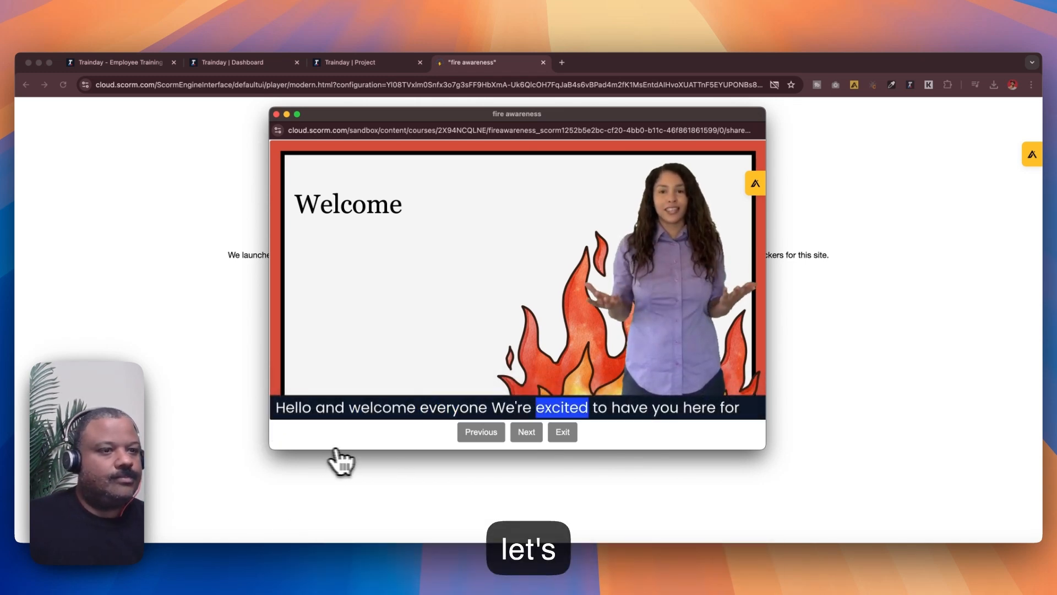
Step: Advance past the Welcome and Understanding Fire slides to the first quiz, answer all five questions, and submit the answers
{"action": "left_click", "coordinate": [526, 435]}
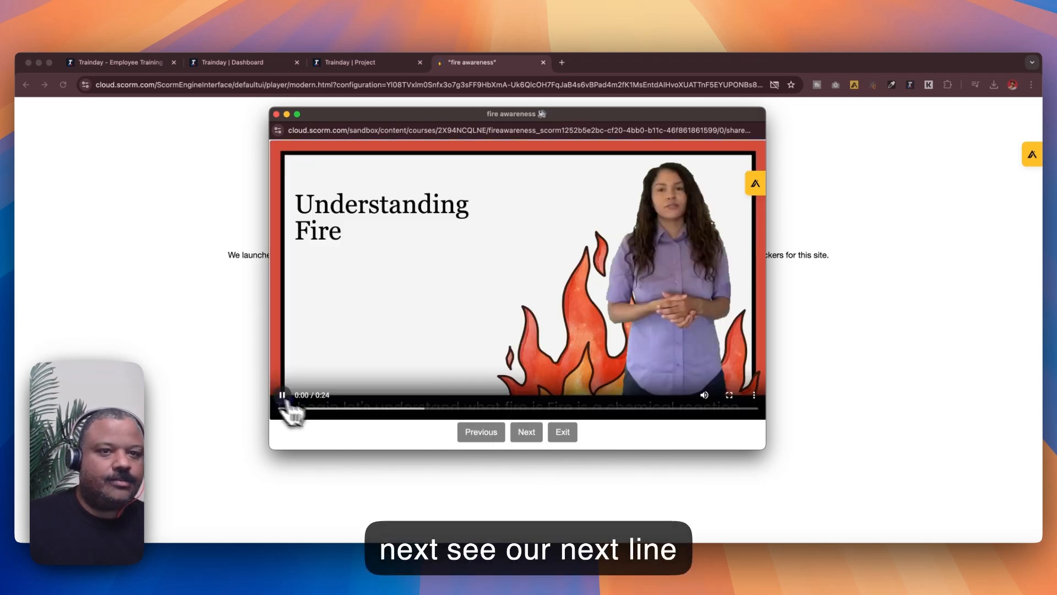
{"action": "left_click", "coordinate": [515, 434]}
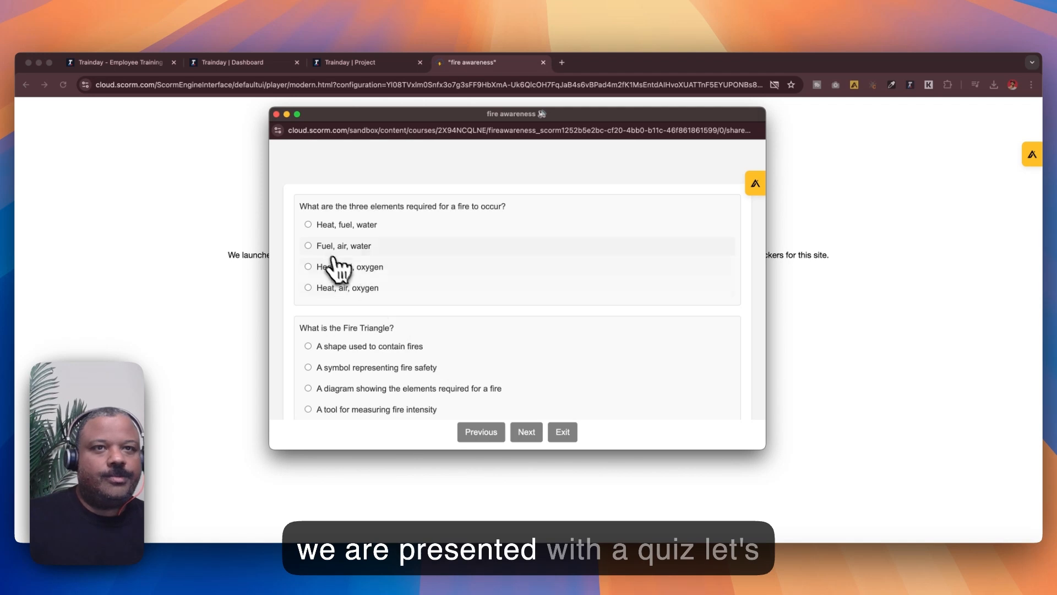
{"action": "left_click", "coordinate": [309, 248]}
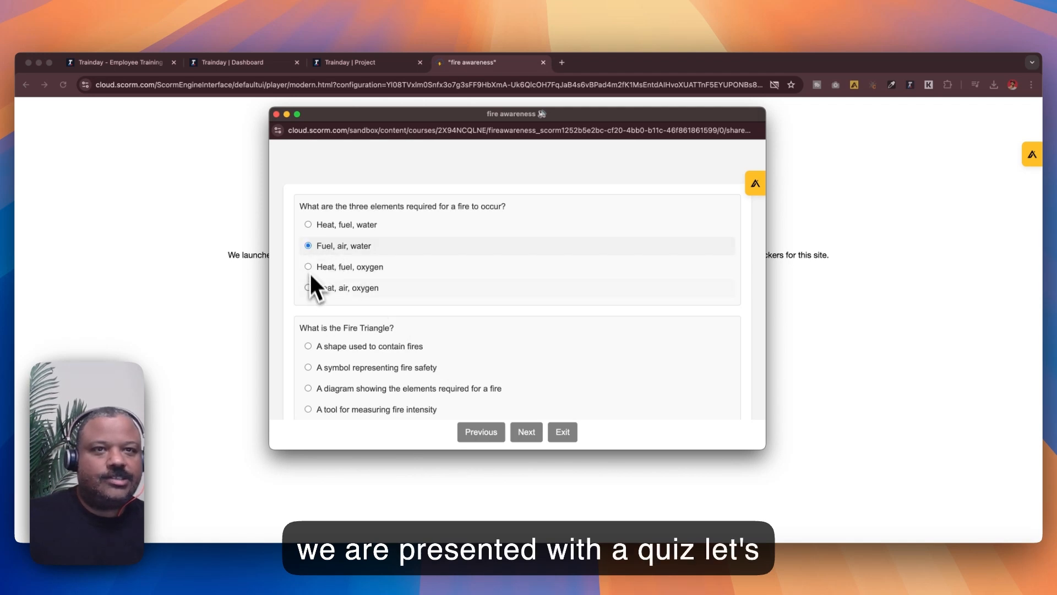
{"action": "left_click", "coordinate": [308, 346]}
{"action": "scroll", "coordinate": [319, 336], "scroll_direction": "down", "scroll_amount": 2}
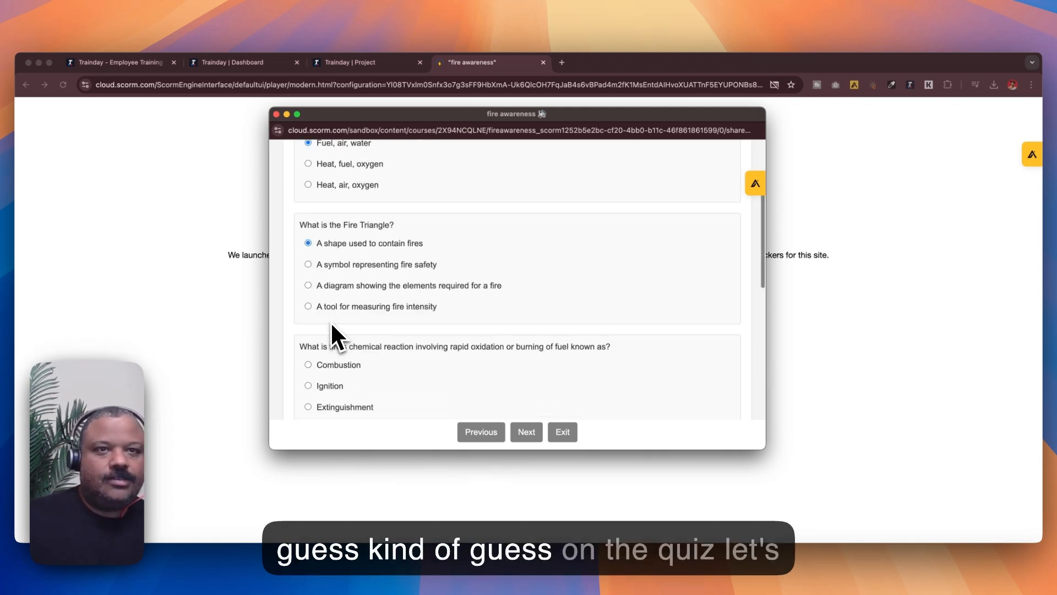
{"action": "left_click", "coordinate": [308, 287]}
{"action": "scroll", "coordinate": [311, 291], "scroll_direction": "down", "scroll_amount": 2}
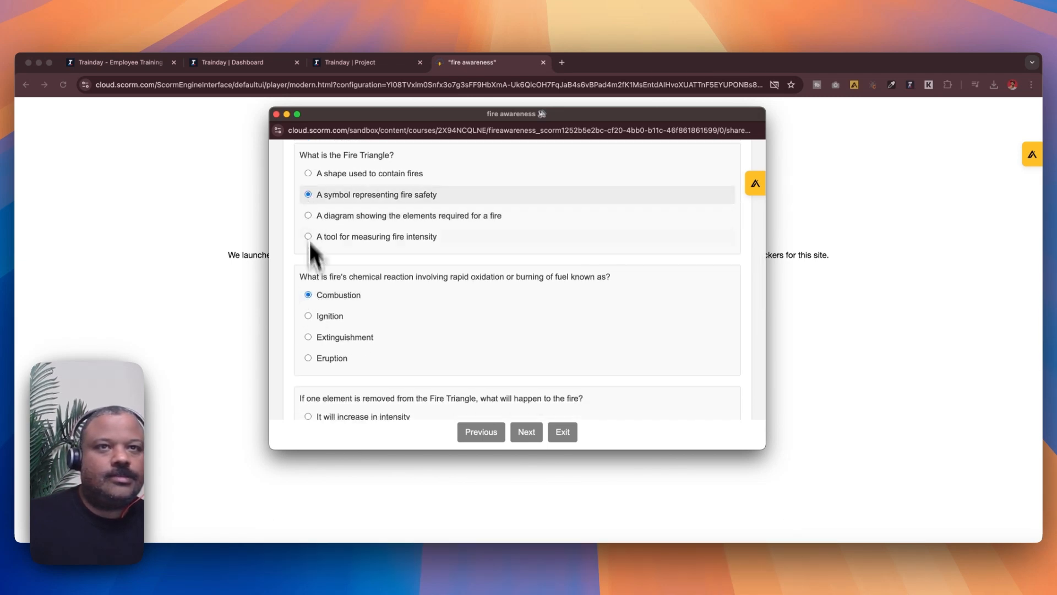
{"action": "scroll", "coordinate": [309, 227], "scroll_direction": "down", "scroll_amount": 2}
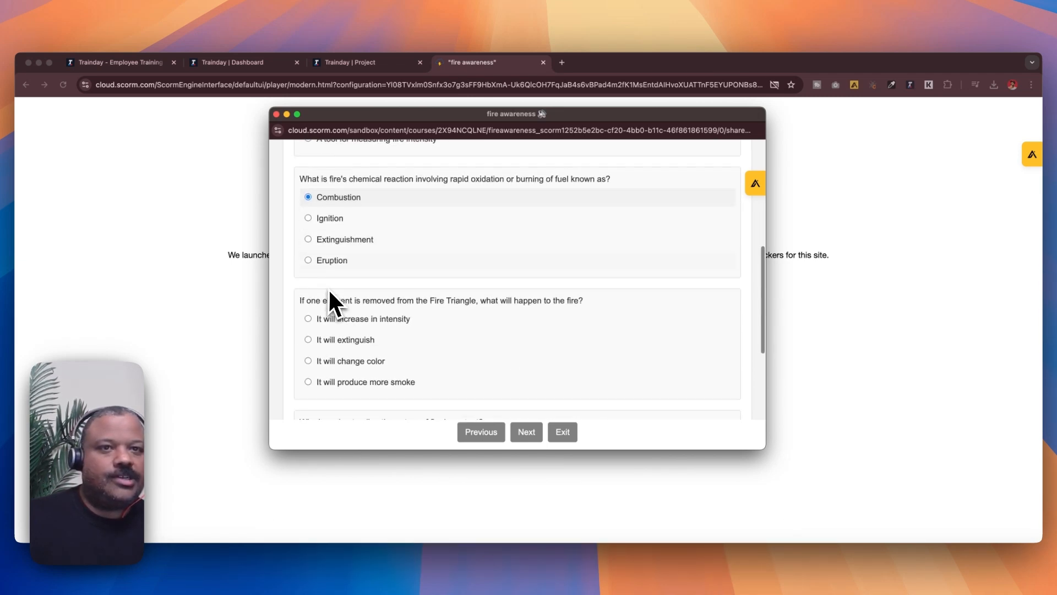
{"action": "left_click", "coordinate": [309, 320]}
{"action": "scroll", "coordinate": [352, 328], "scroll_direction": "down", "scroll_amount": 3}
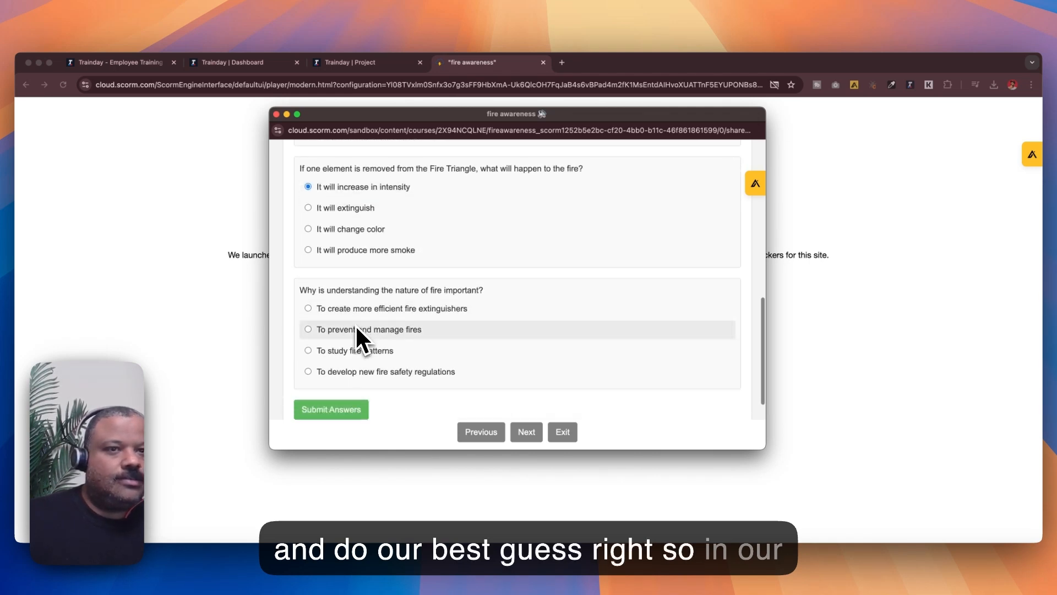
{"action": "scroll", "coordinate": [355, 325], "scroll_direction": "down", "scroll_amount": 1}
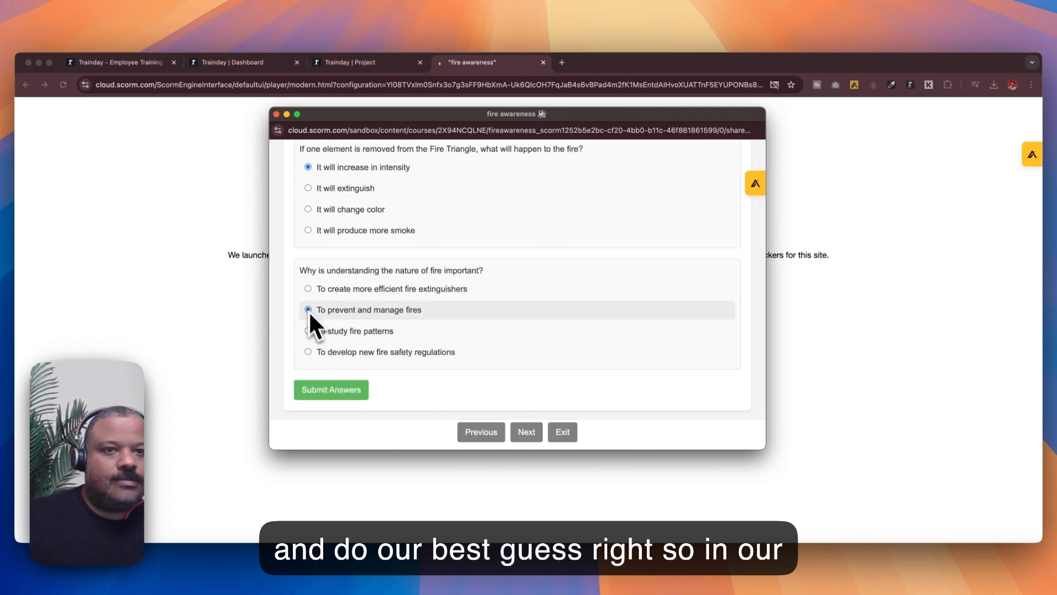
{"action": "left_click", "coordinate": [308, 310]}
{"action": "left_click", "coordinate": [341, 390]}
Step: Move on from the first quiz results, play the Fire Prevention Strategies slide, and advance to the second quiz
{"action": "scroll", "coordinate": [392, 336], "scroll_direction": "up", "scroll_amount": 5}
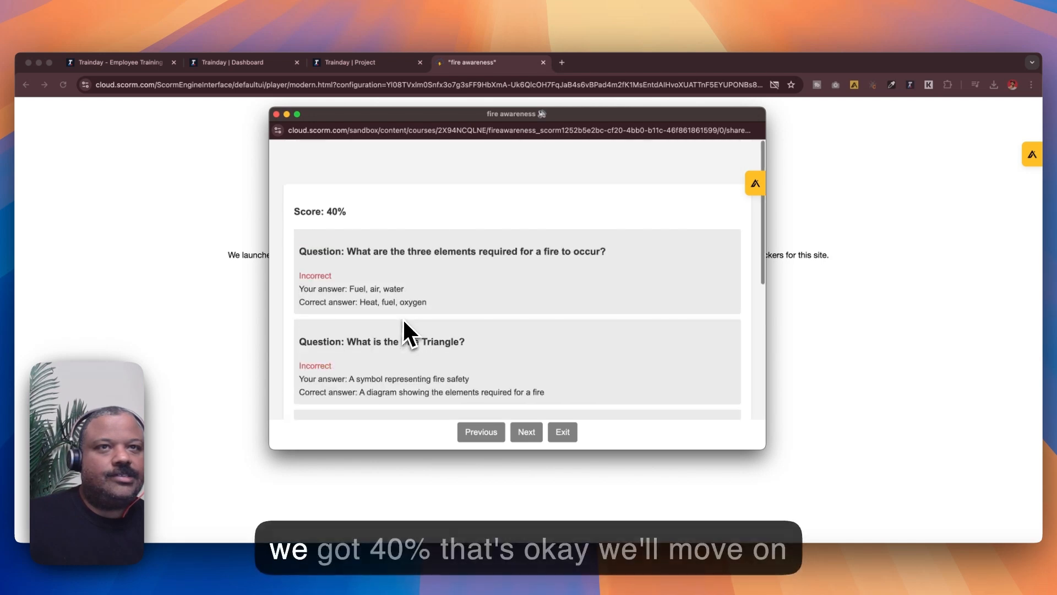
{"action": "scroll", "coordinate": [413, 325], "scroll_direction": "down", "scroll_amount": 5}
{"action": "left_click", "coordinate": [524, 433]}
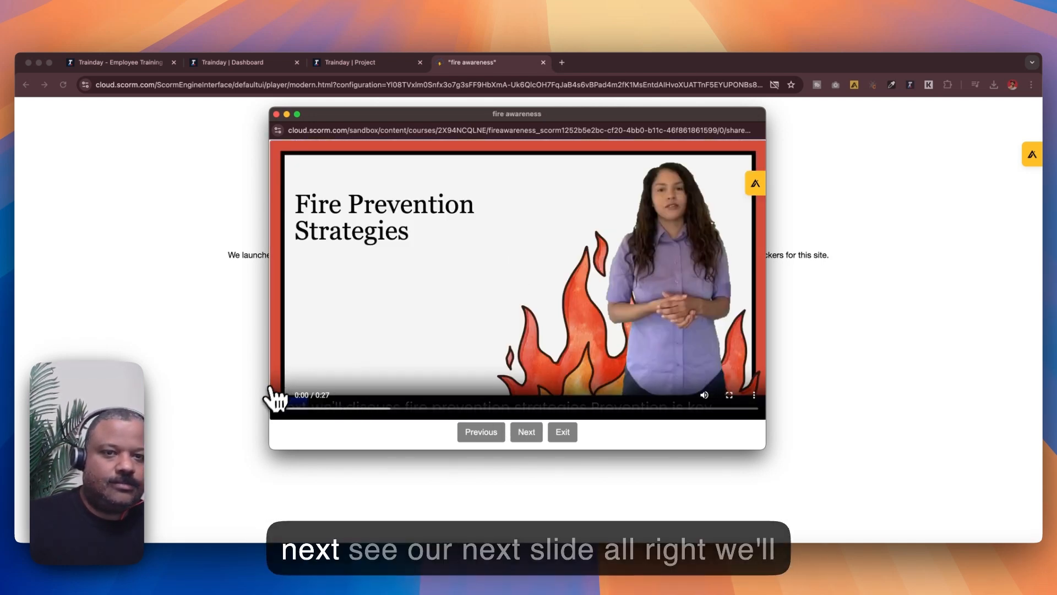
{"action": "left_click", "coordinate": [292, 405]}
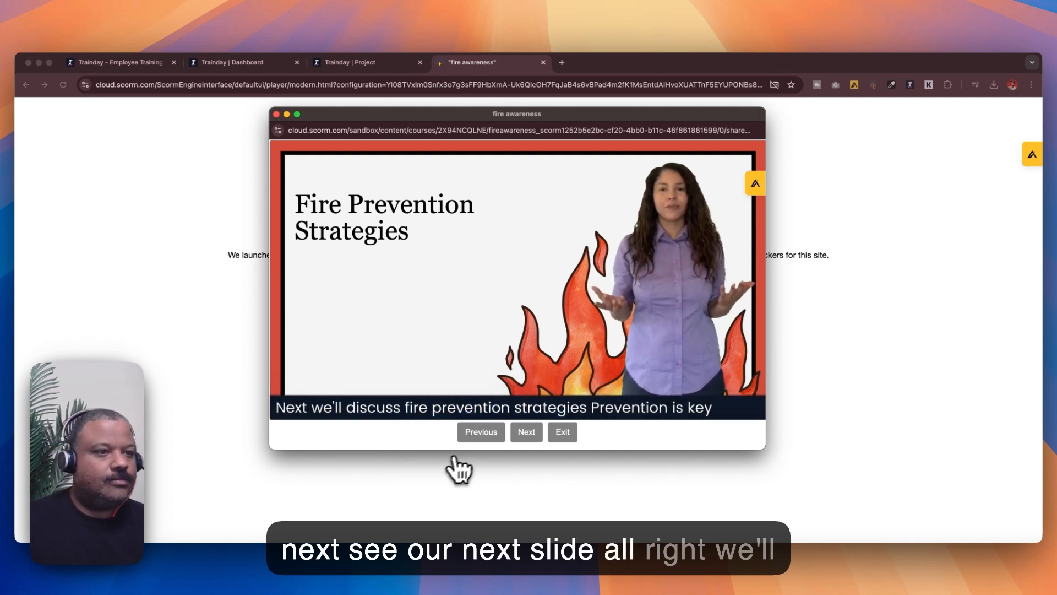
{"action": "left_click", "coordinate": [526, 433]}
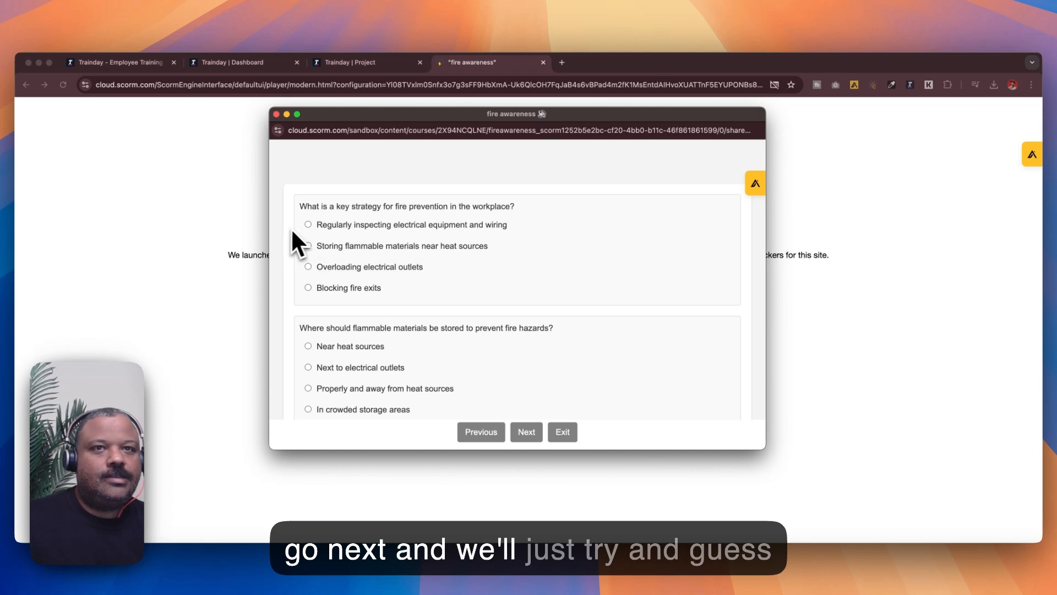
Step: Answer the five questions of the second quiz, starting with regularly inspecting electrical equipment, and submit the answers
{"action": "left_click", "coordinate": [308, 225]}
{"action": "left_click", "coordinate": [308, 345]}
{"action": "scroll", "coordinate": [328, 335], "scroll_direction": "down", "scroll_amount": 2}
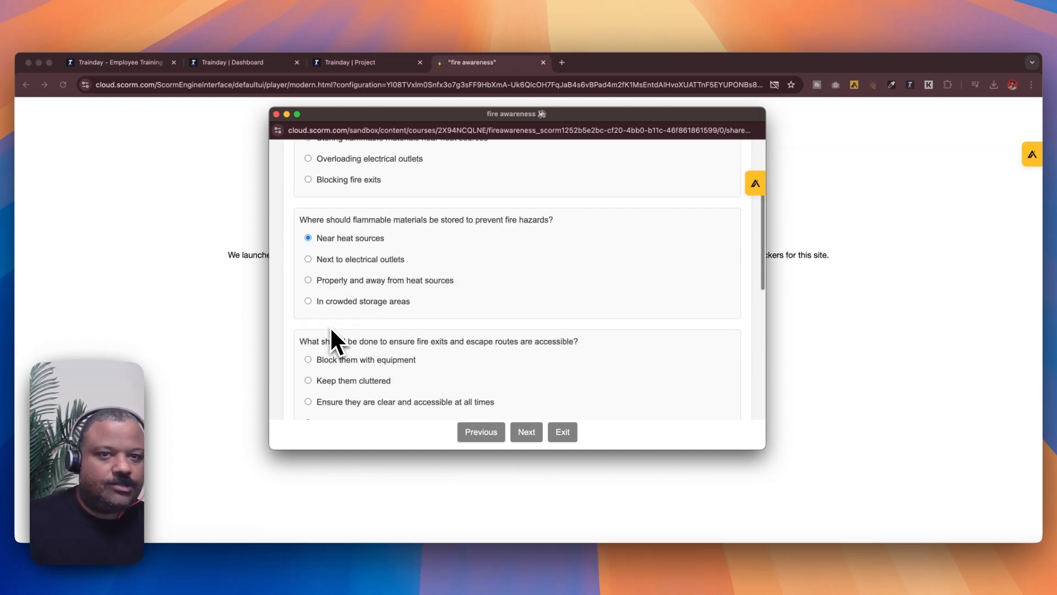
{"action": "left_click", "coordinate": [308, 360]}
{"action": "scroll", "coordinate": [321, 336], "scroll_direction": "down", "scroll_amount": 3}
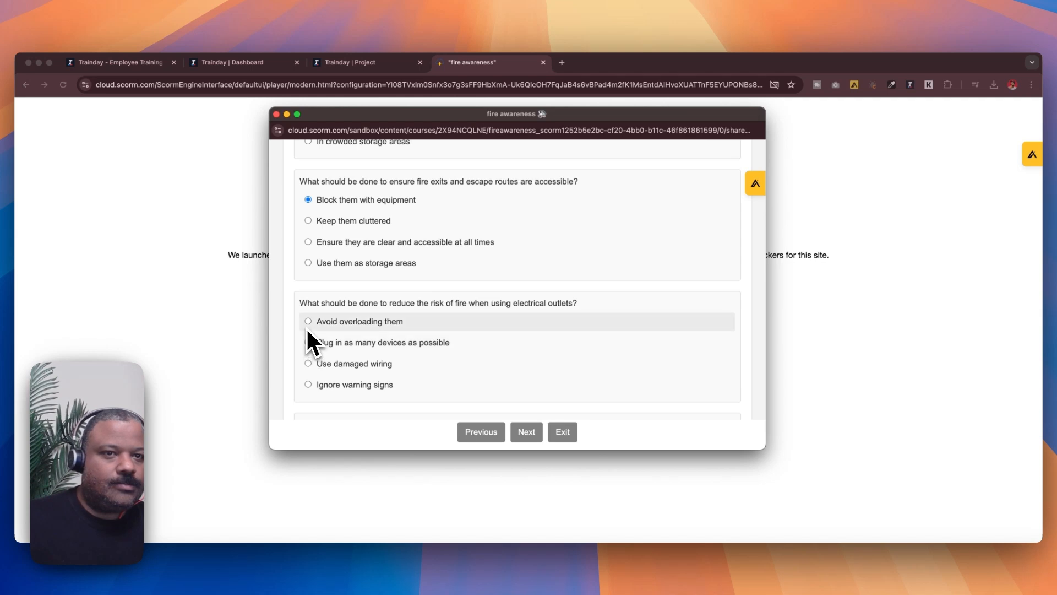
{"action": "left_click", "coordinate": [309, 322]}
{"action": "scroll", "coordinate": [341, 358], "scroll_direction": "down", "scroll_amount": 3}
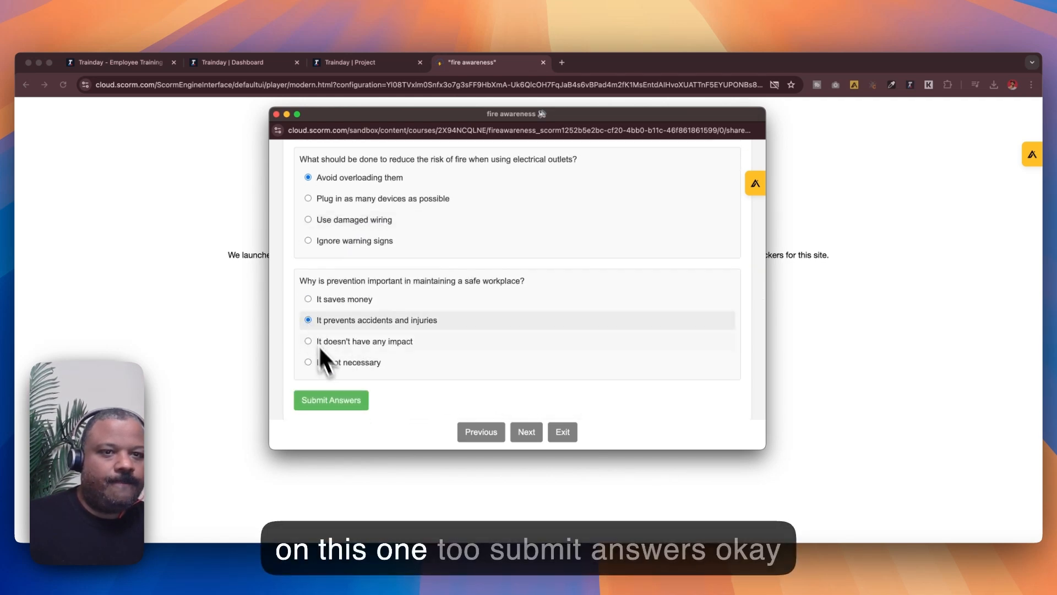
{"action": "left_click", "coordinate": [345, 407]}
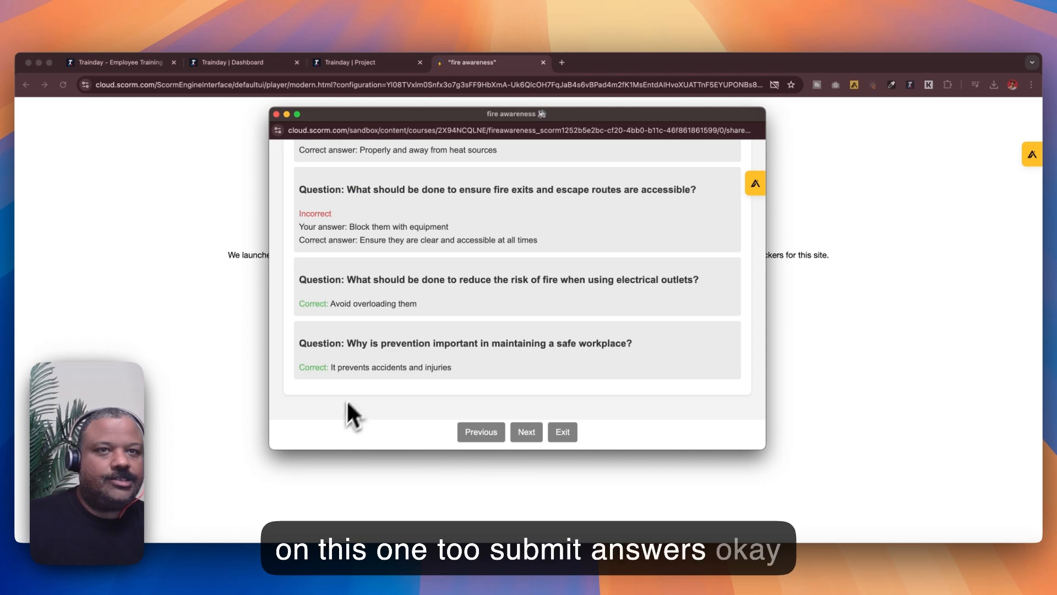
Step: Review the second quiz results and exit the course player
{"action": "scroll", "coordinate": [417, 323], "scroll_direction": "up", "scroll_amount": 10}
{"action": "scroll", "coordinate": [418, 328], "scroll_direction": "down", "scroll_amount": 8}
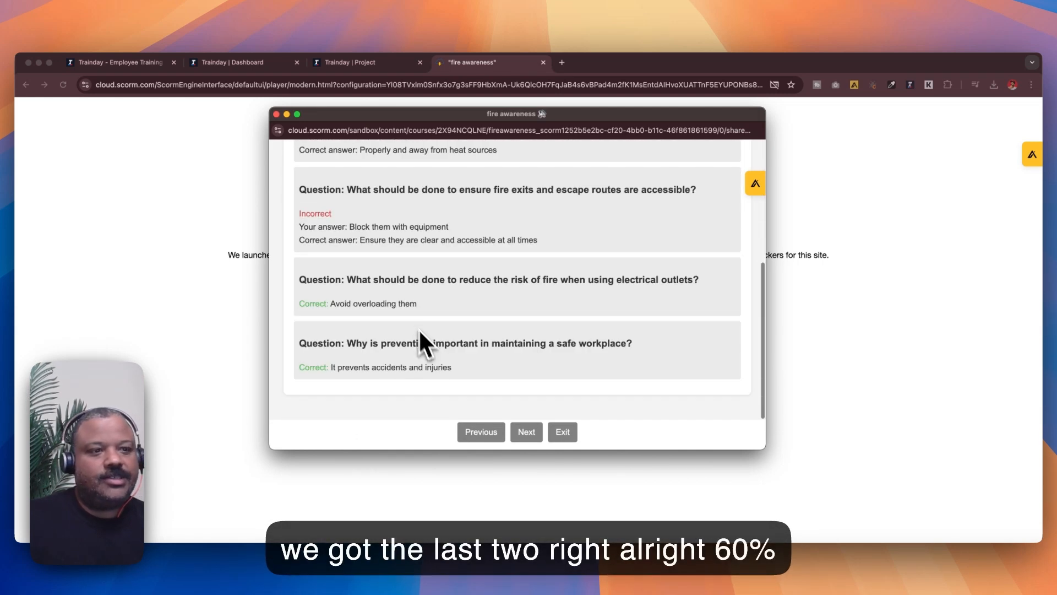
{"action": "left_click", "coordinate": [561, 435]}
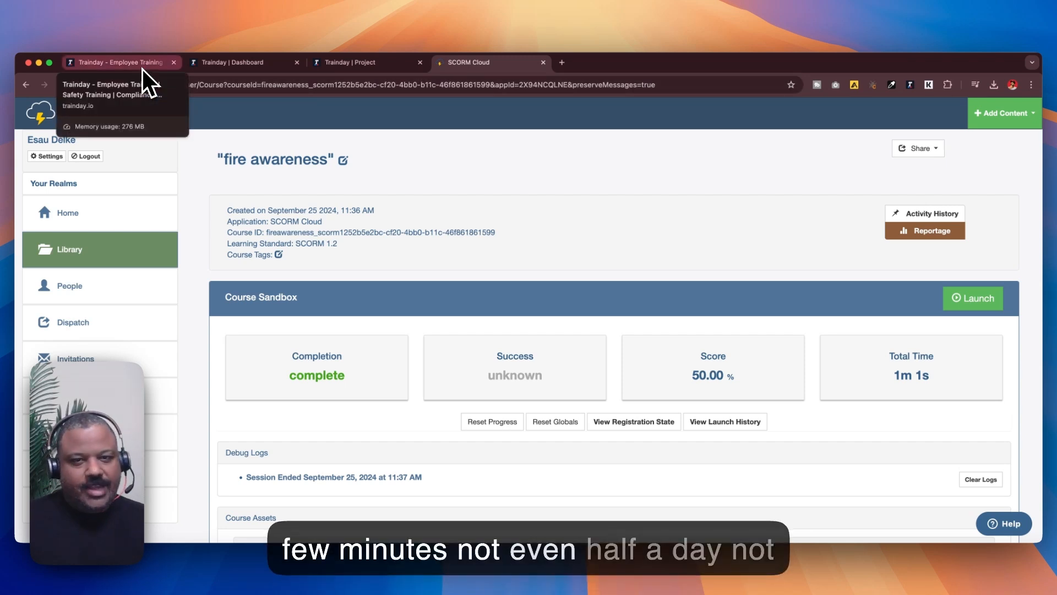
Step: Switch to the Trainday website tab and view its homepage
{"action": "left_click", "coordinate": [142, 69]}
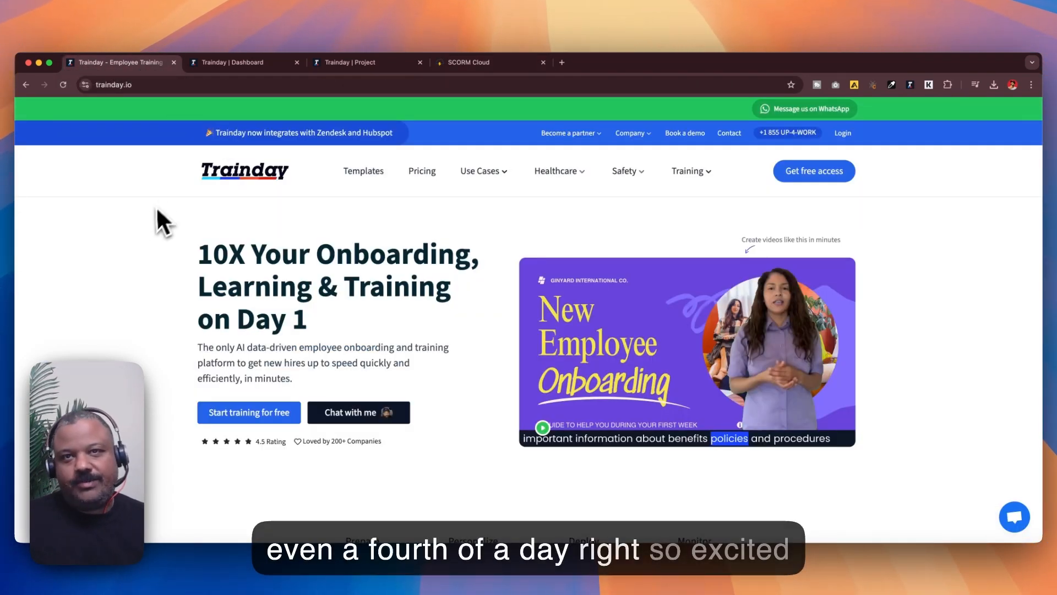
{"action": "scroll", "coordinate": [146, 223], "scroll_direction": "up", "scroll_amount": 2}
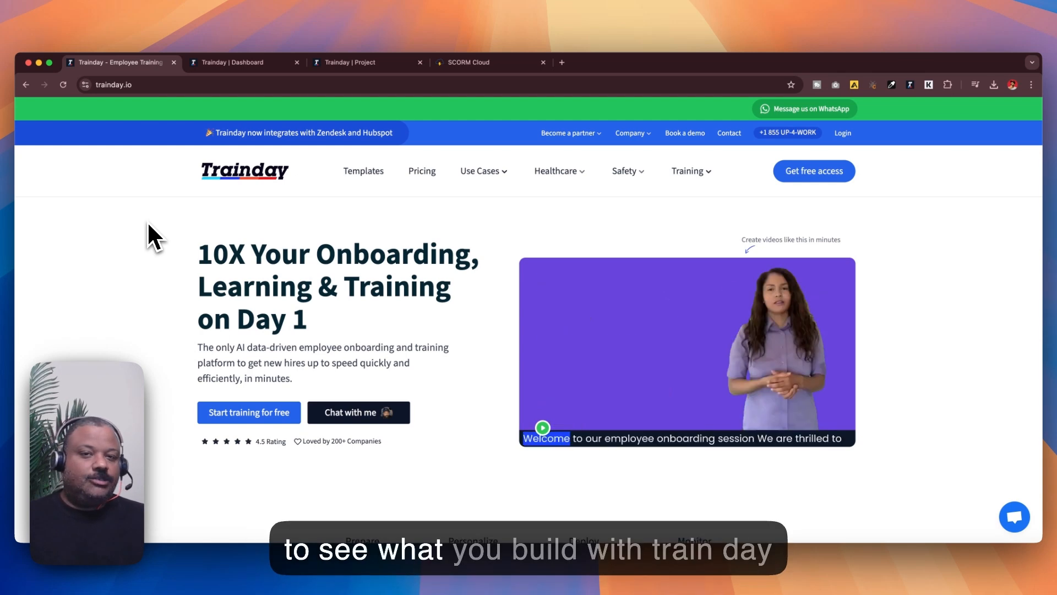